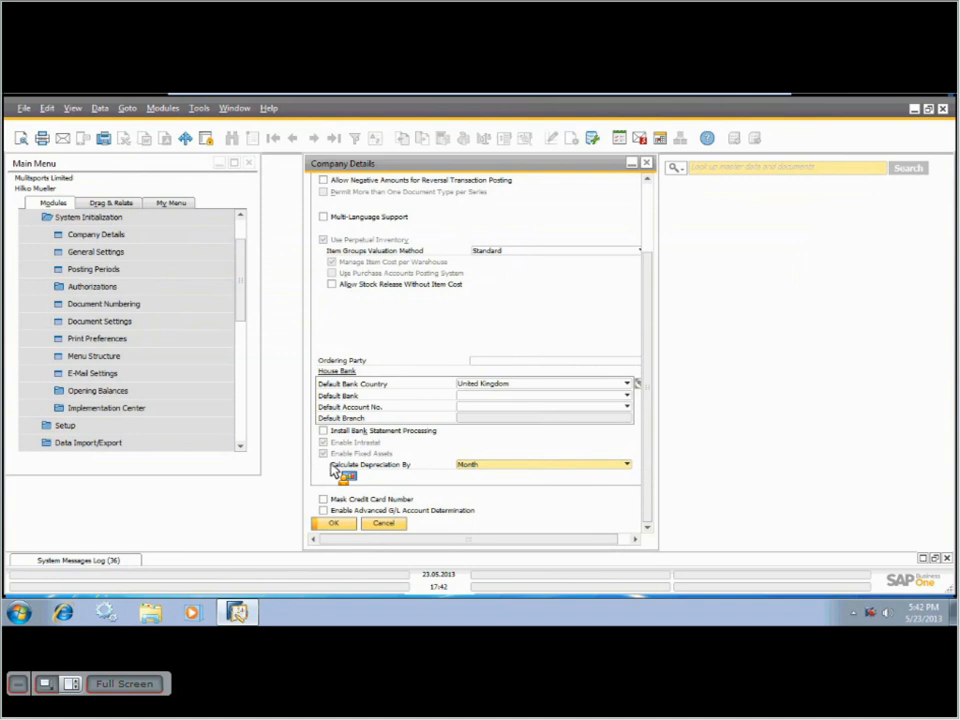
Review the fixed assets and depreciation calculation settings in Company Details, closing the window when done
click(646, 163)
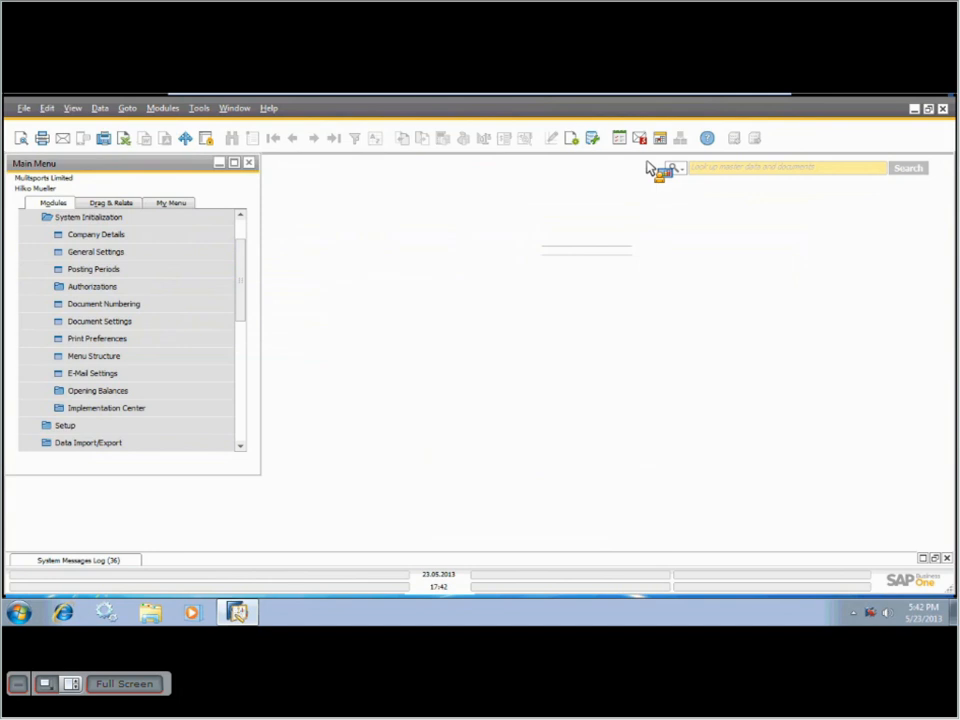
click(239, 227)
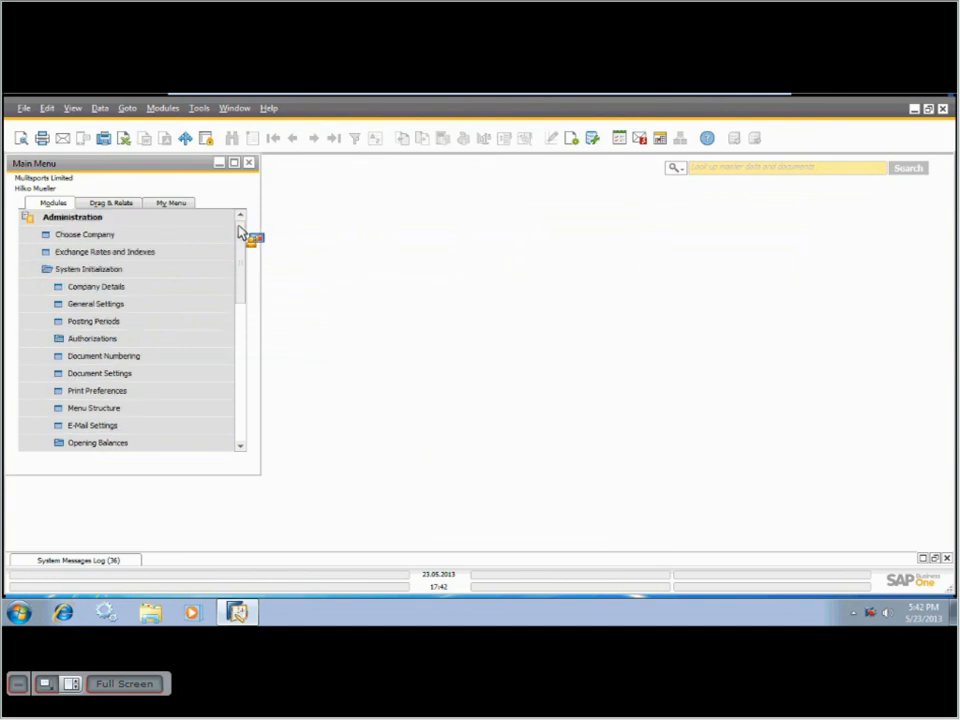
click(134, 268)
click(83, 222)
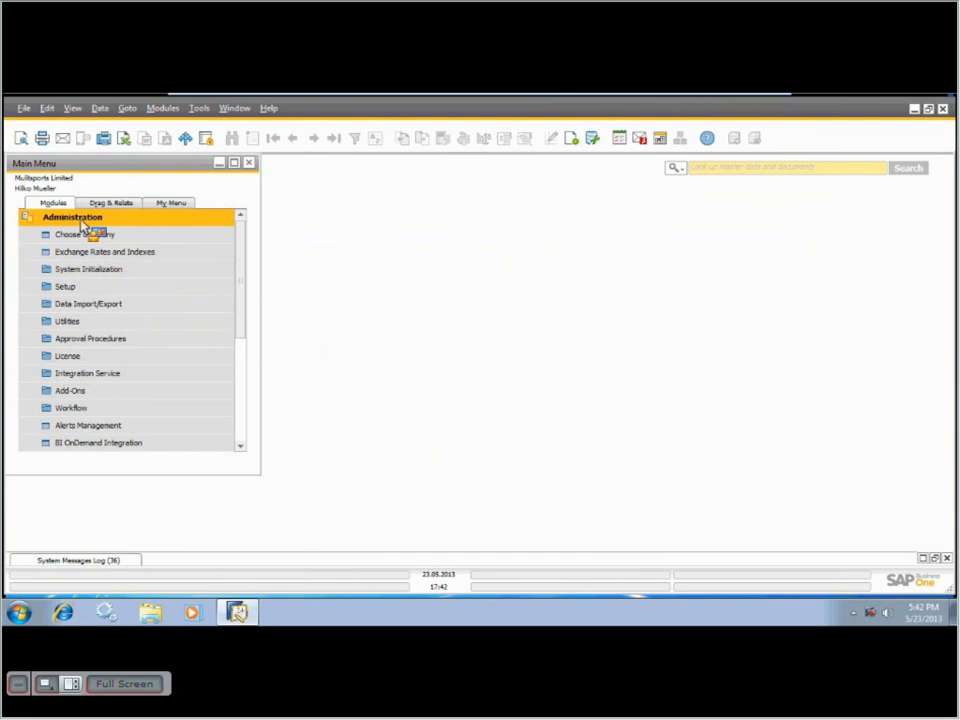
drag(83, 225, 421, 479)
scroll(430, 480, down, 1)
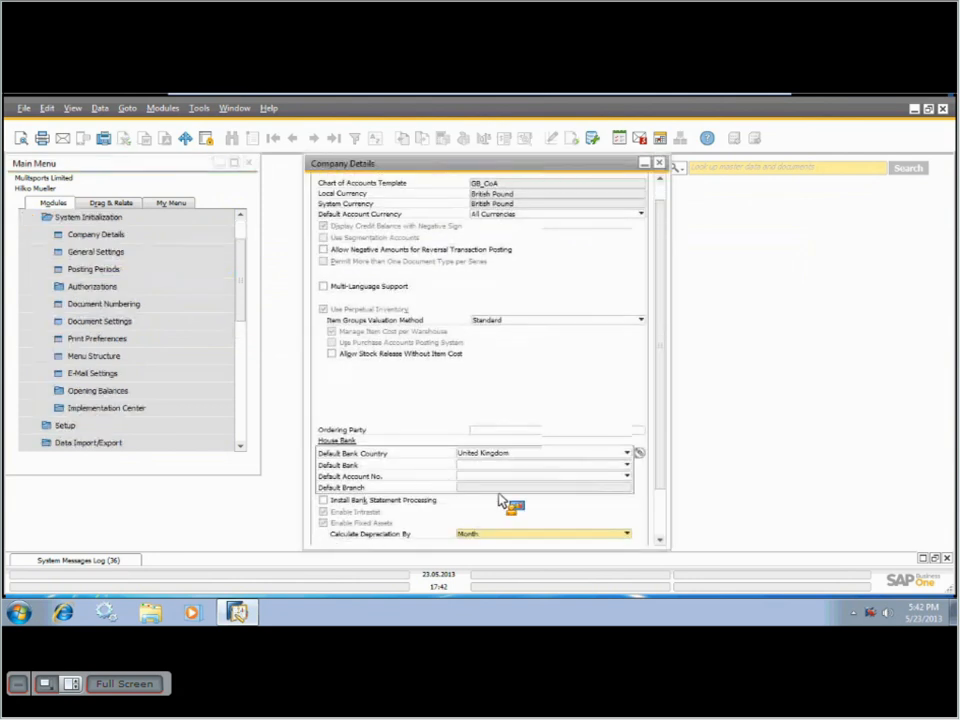
key(Escape)
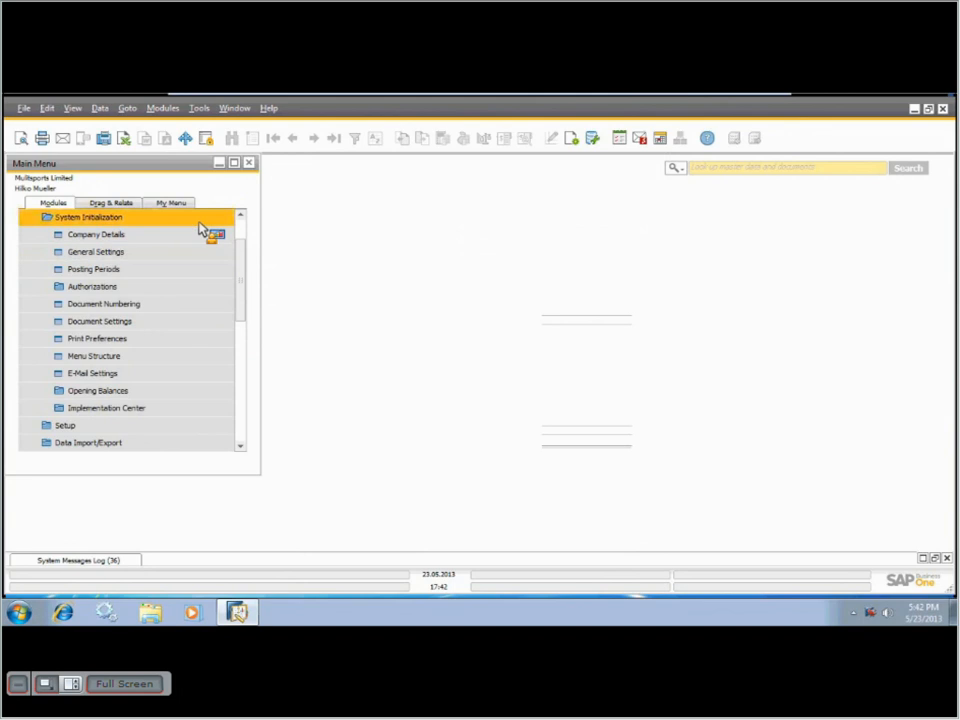
Open the Account Determination setup for fixed assets within the financials setup
click(200, 222)
click(98, 238)
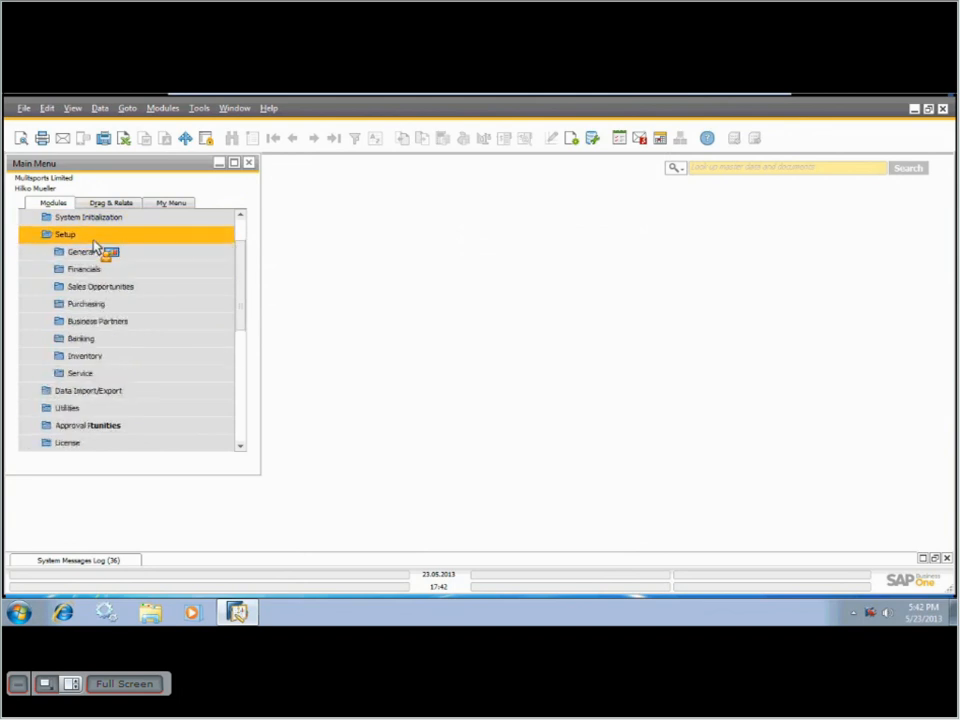
click(97, 268)
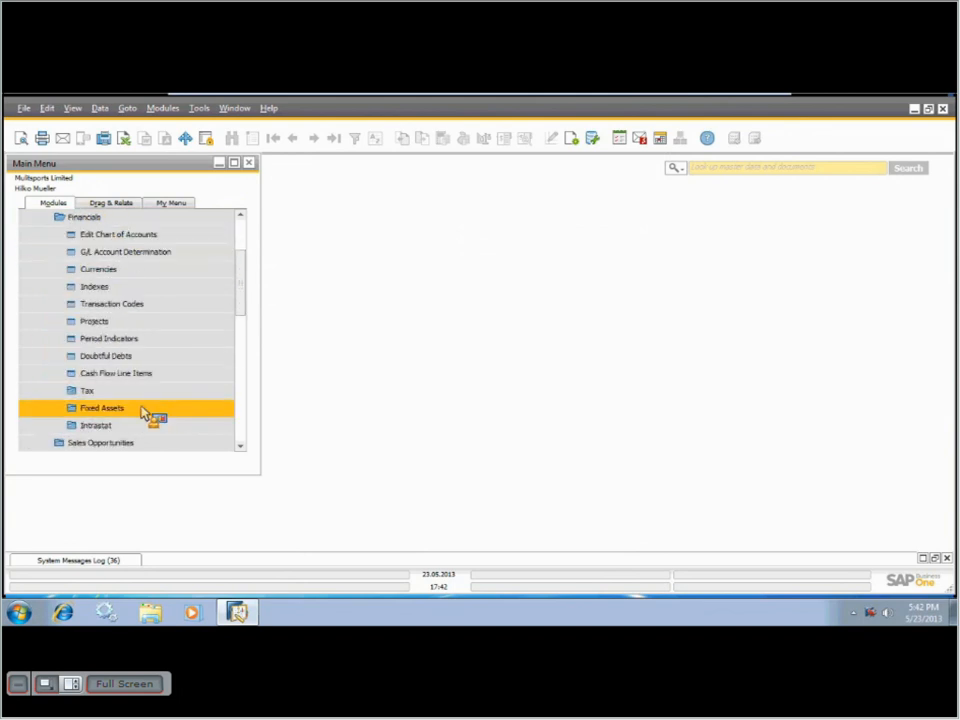
drag(142, 413, 324, 427)
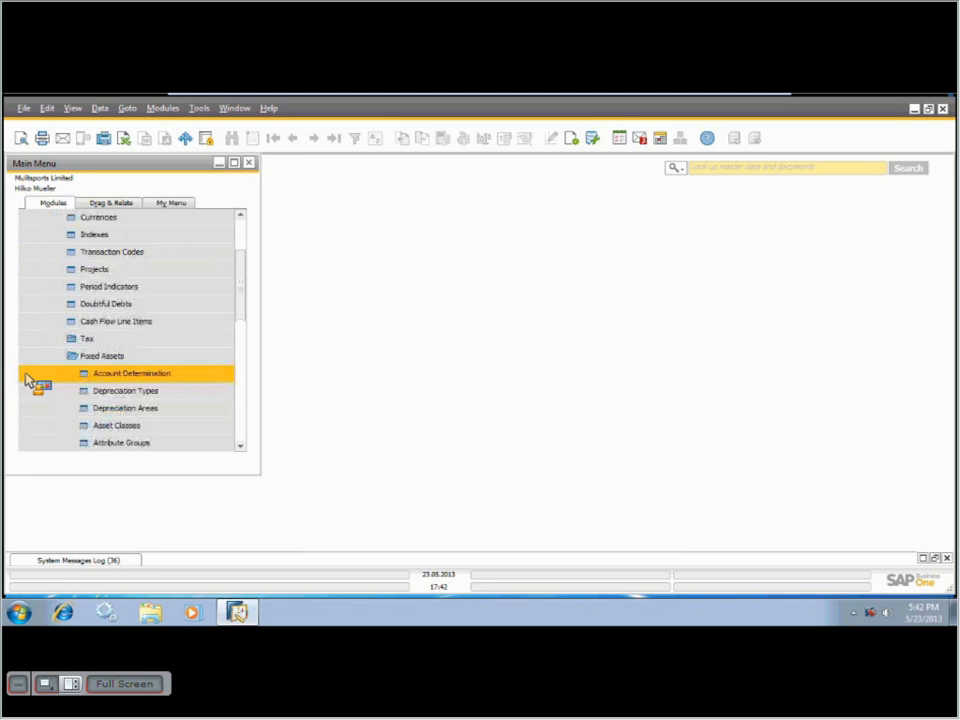
click(118, 383)
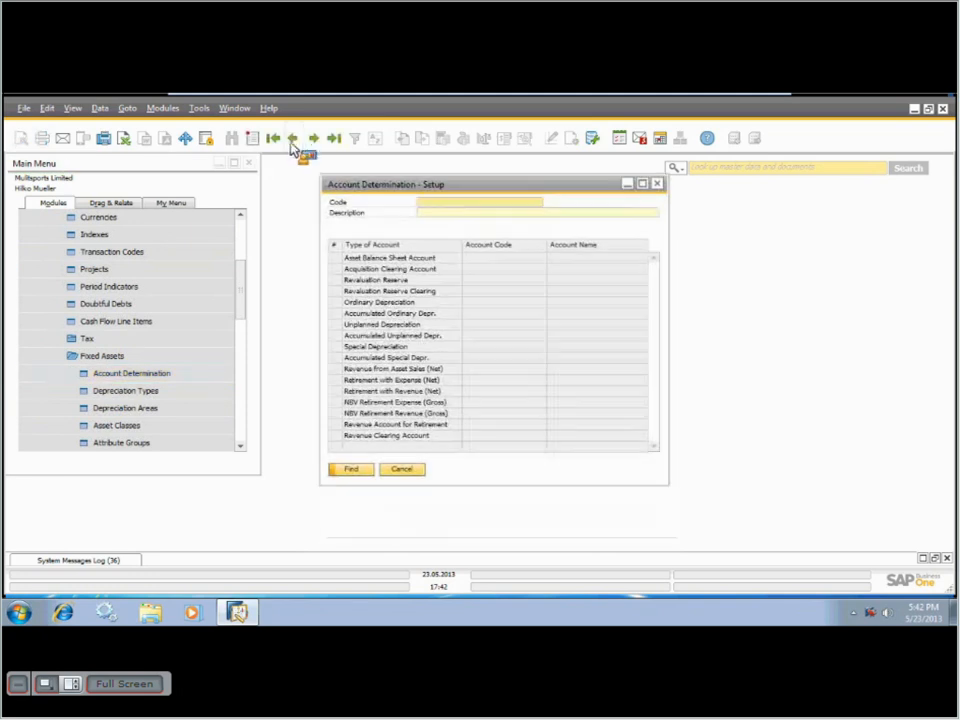
Browse the account determination records from Machines through Low Value Assets to Machines (IFRS), examine the assigned accounts and close the window
click(293, 138)
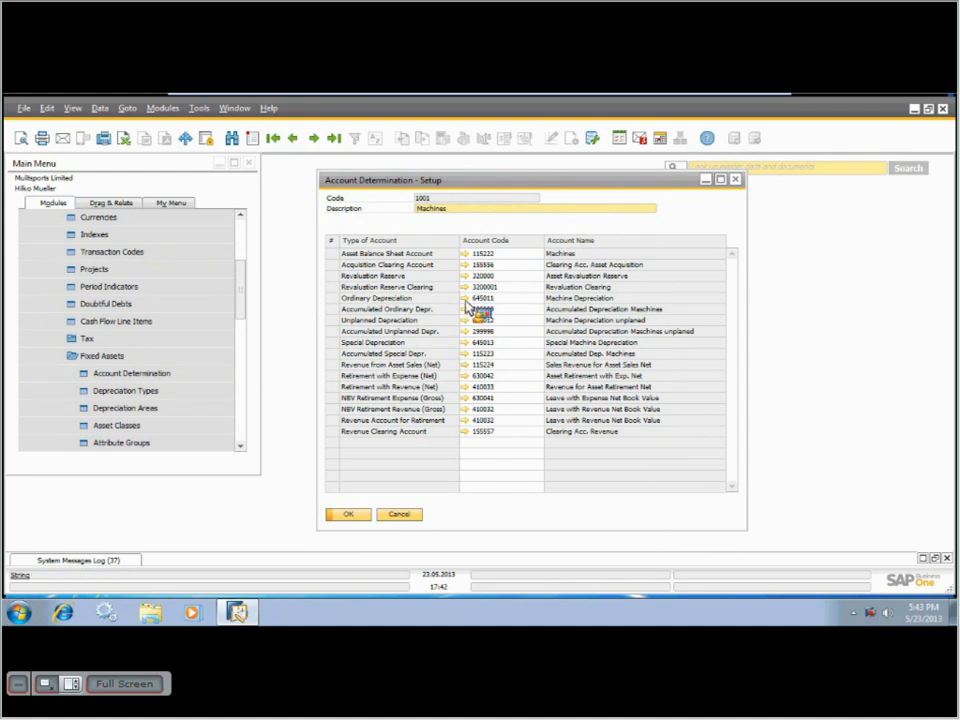
click(315, 138)
click(315, 138)
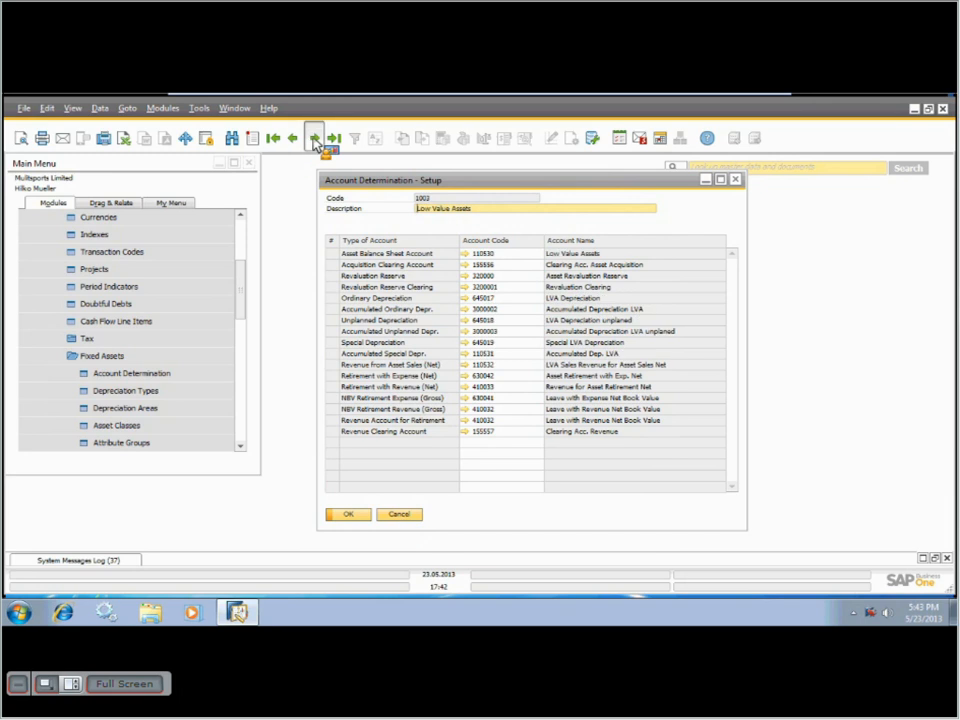
click(315, 140)
click(315, 140)
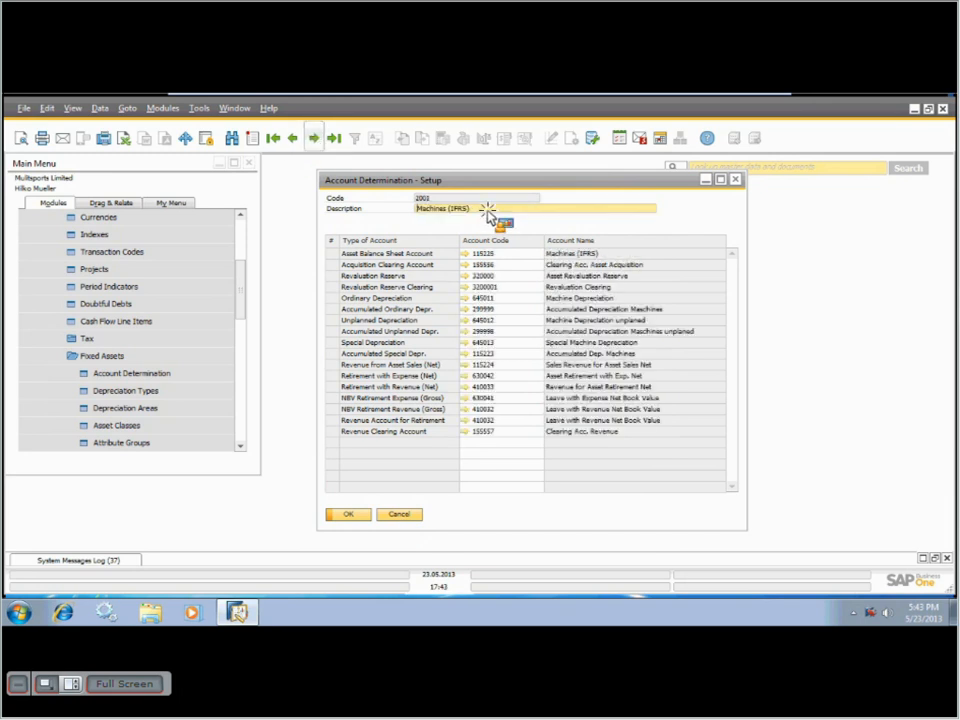
drag(488, 210, 388, 208)
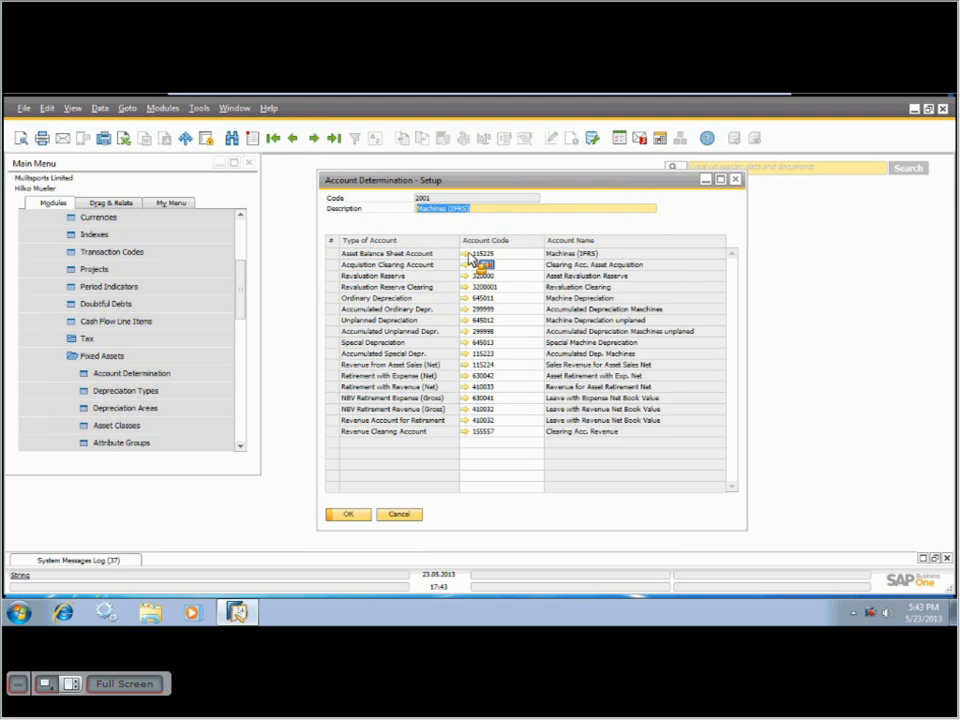
click(403, 518)
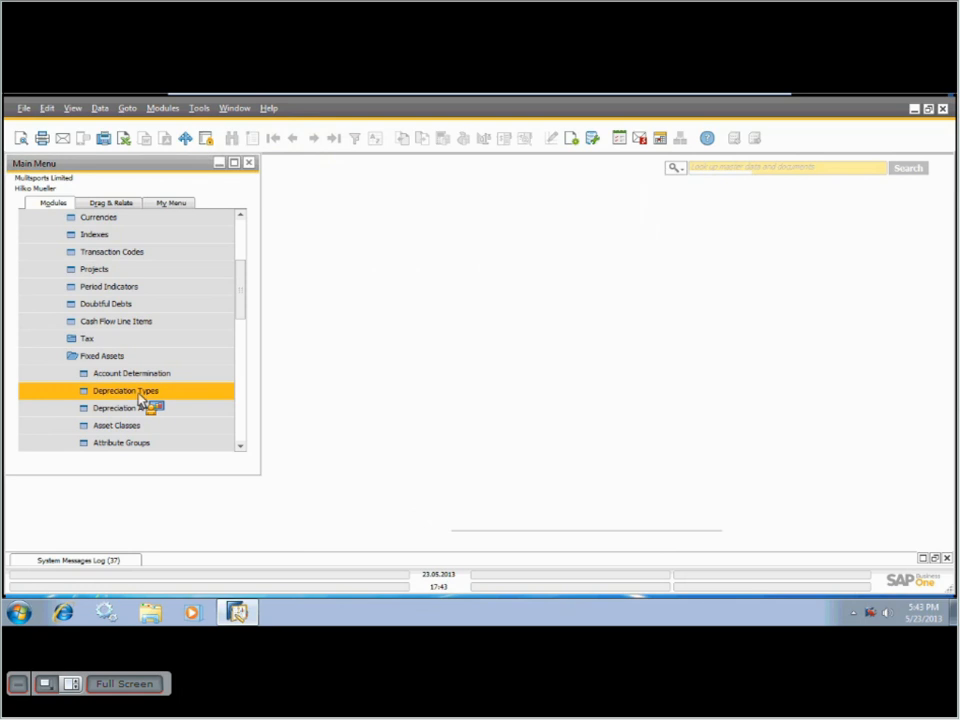
List all depreciation types, open LINCI, examine its general and calculation settings, and close the Depreciation Types setup
drag(128, 398, 423, 302)
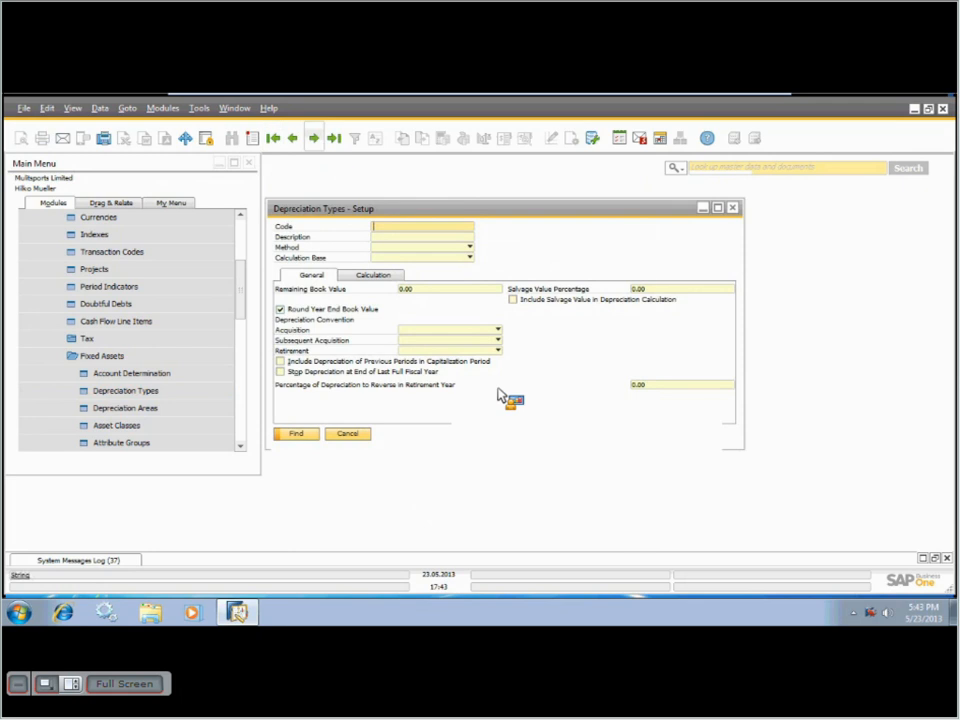
text(*)
key(Tab)
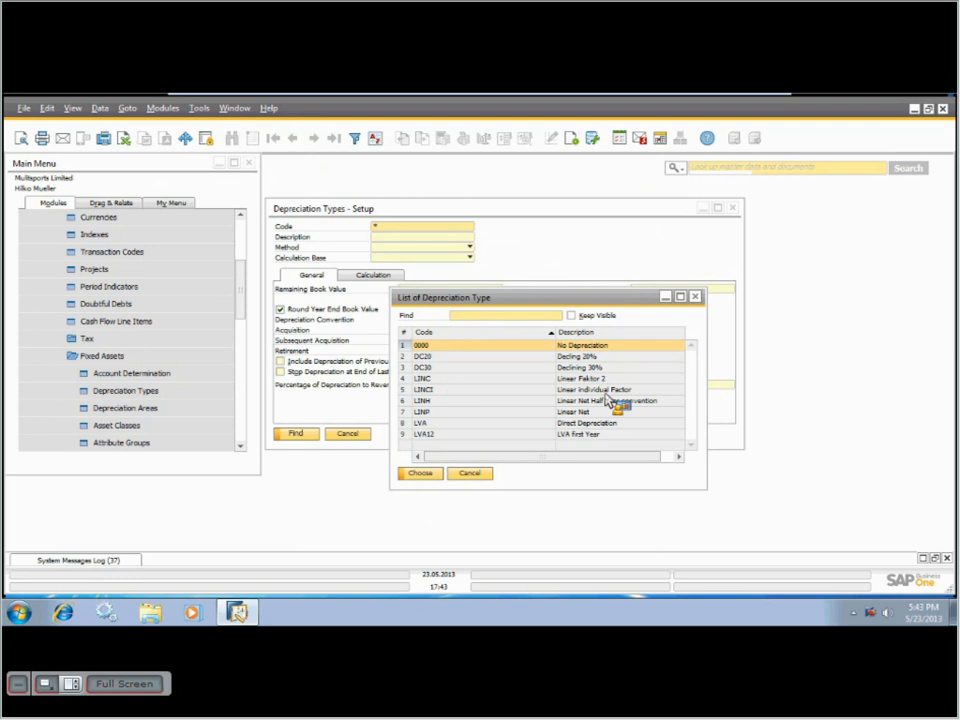
double_click(404, 391)
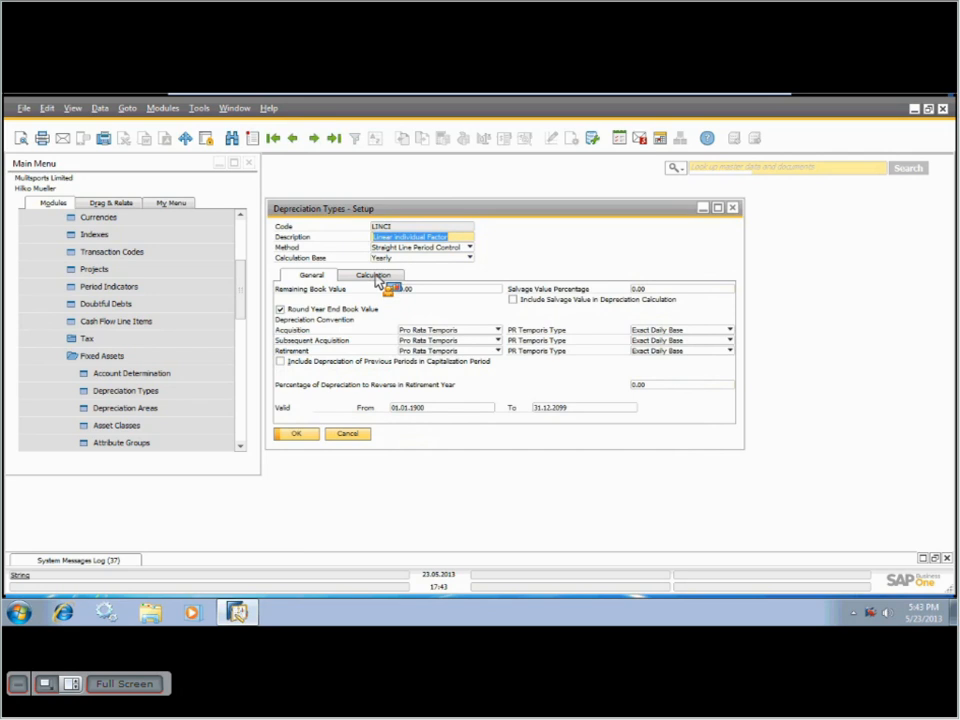
click(378, 278)
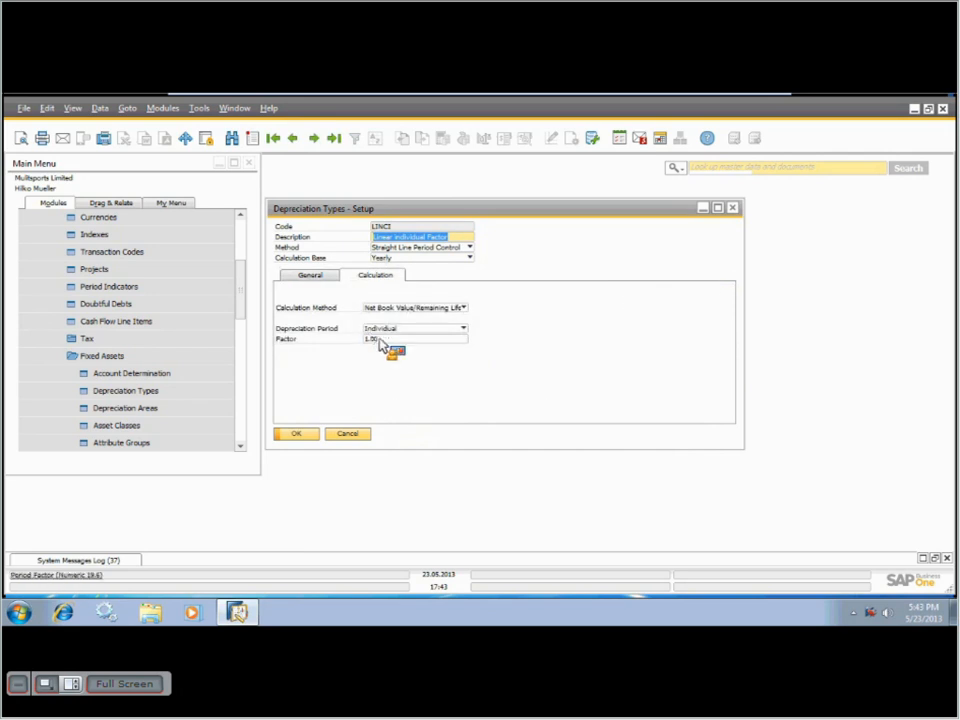
click(380, 340)
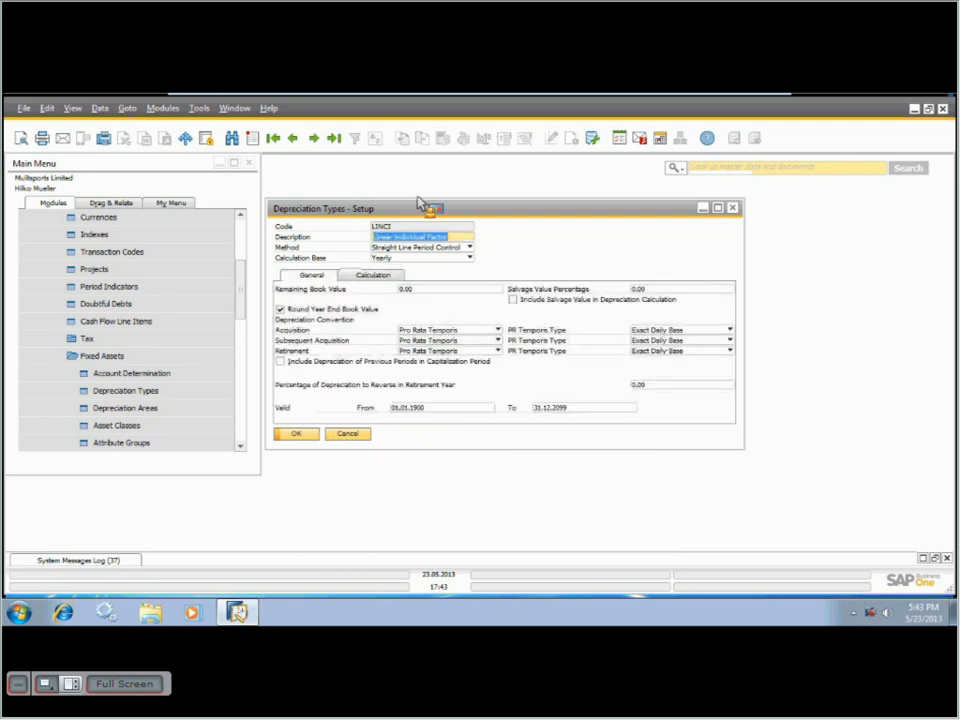
drag(489, 204, 561, 187)
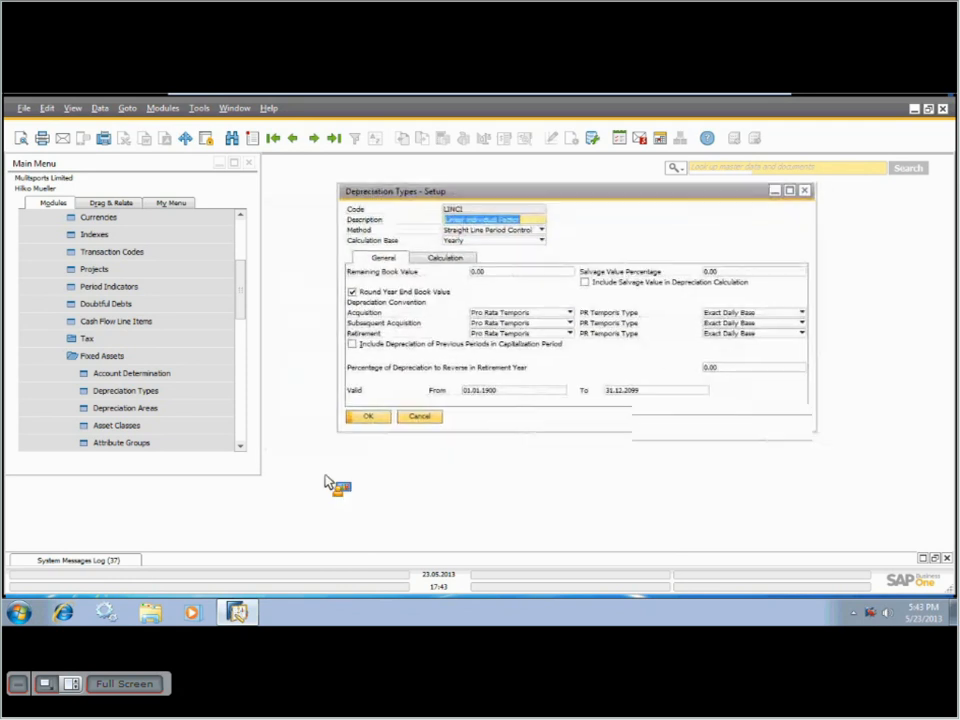
click(420, 418)
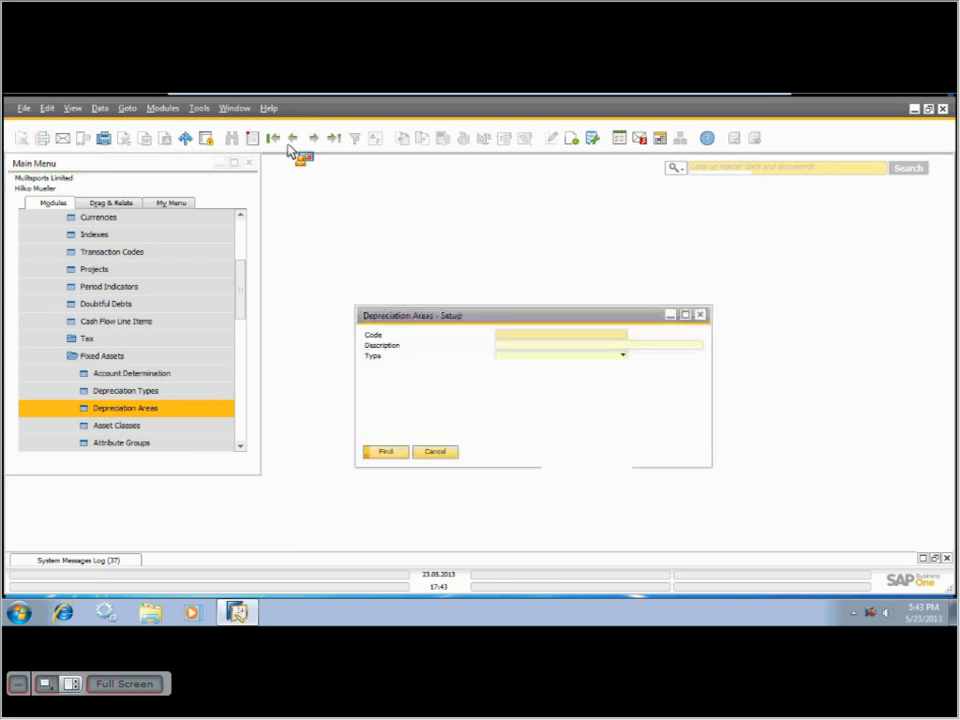
Browse backwards through the Depreciation Areas setup to the Local GAAP area, code 100, and examine its description and type
click(293, 140)
click(293, 140)
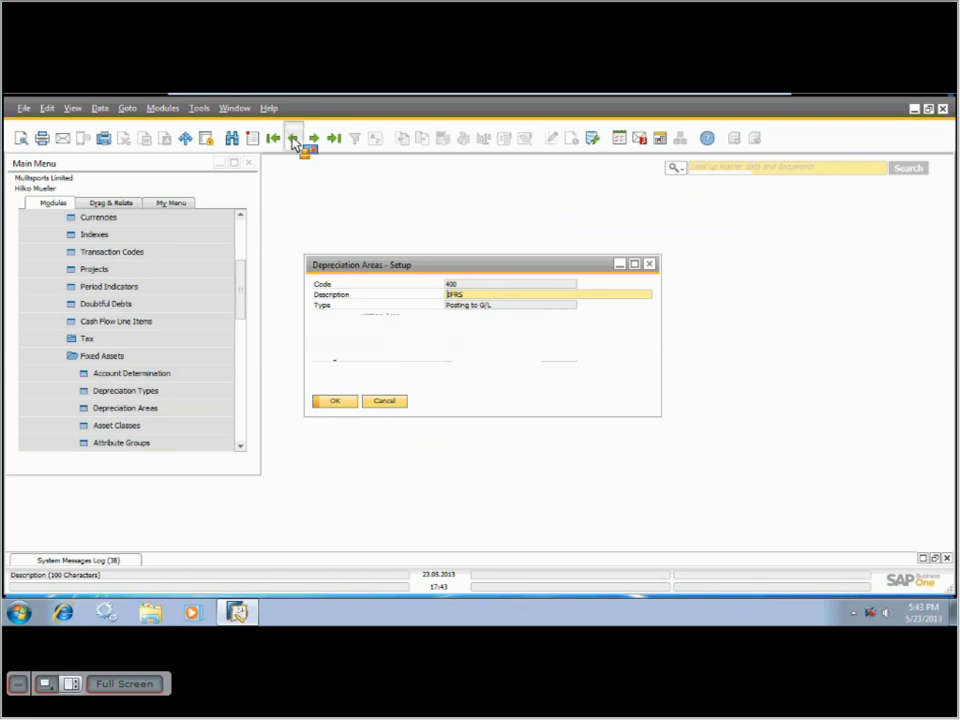
click(293, 140)
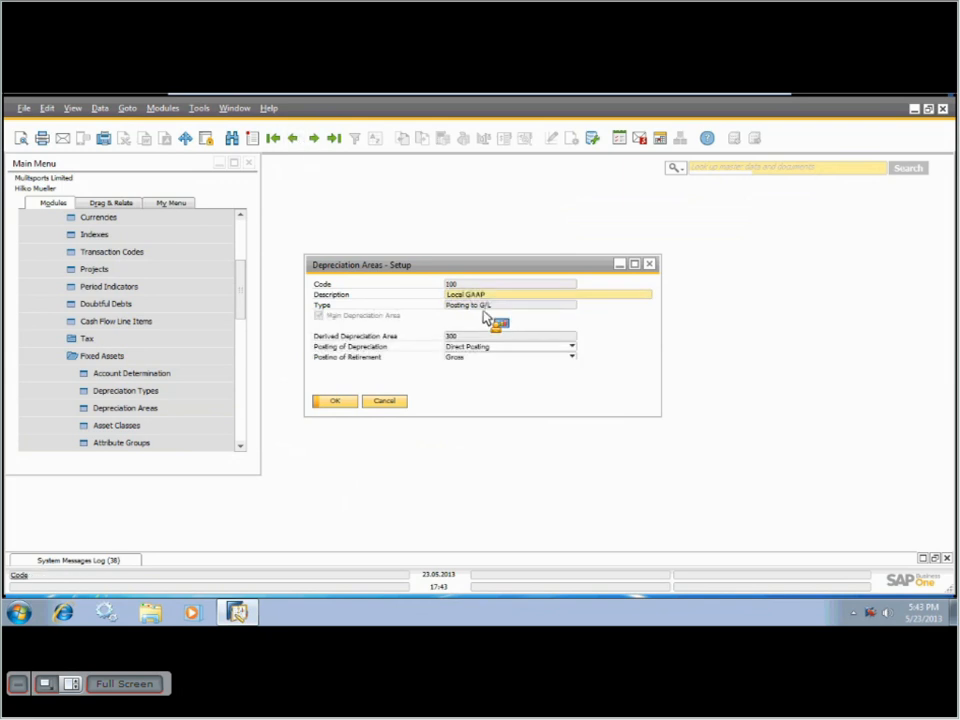
drag(493, 296, 321, 306)
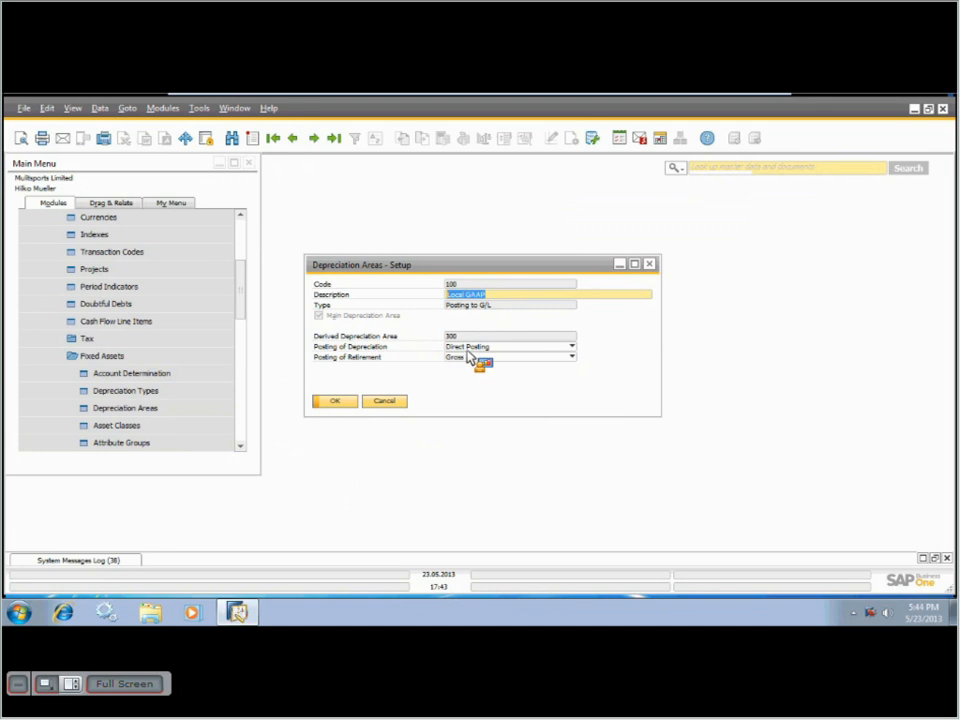
Switch the Local GAAP area's posting of depreciation to Indirect Posting, restore Direct Posting, and update the record
click(496, 348)
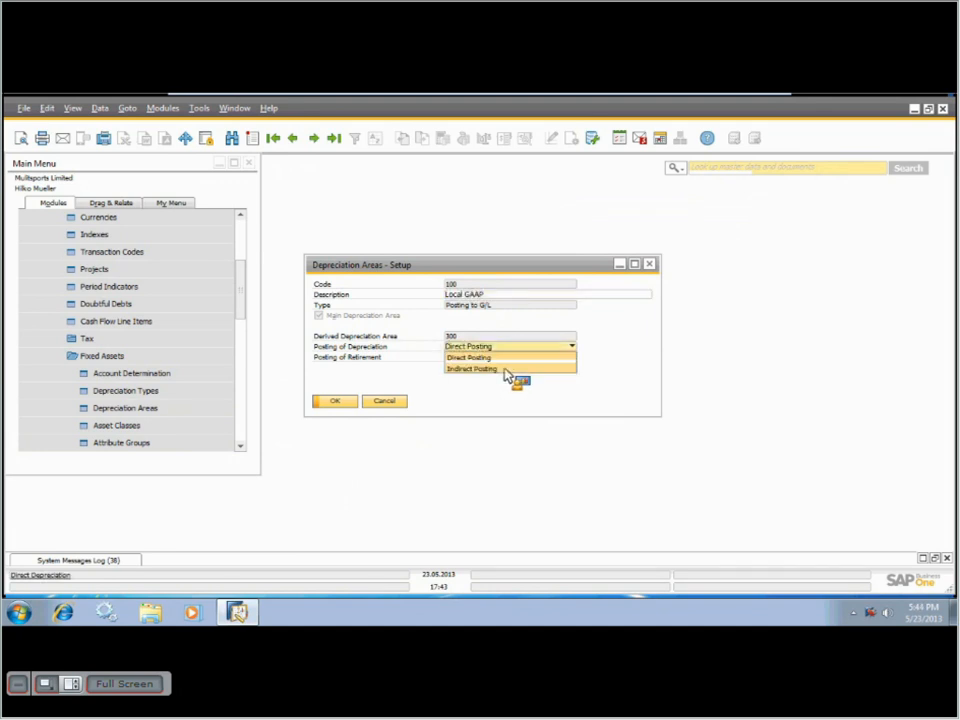
click(505, 369)
click(499, 347)
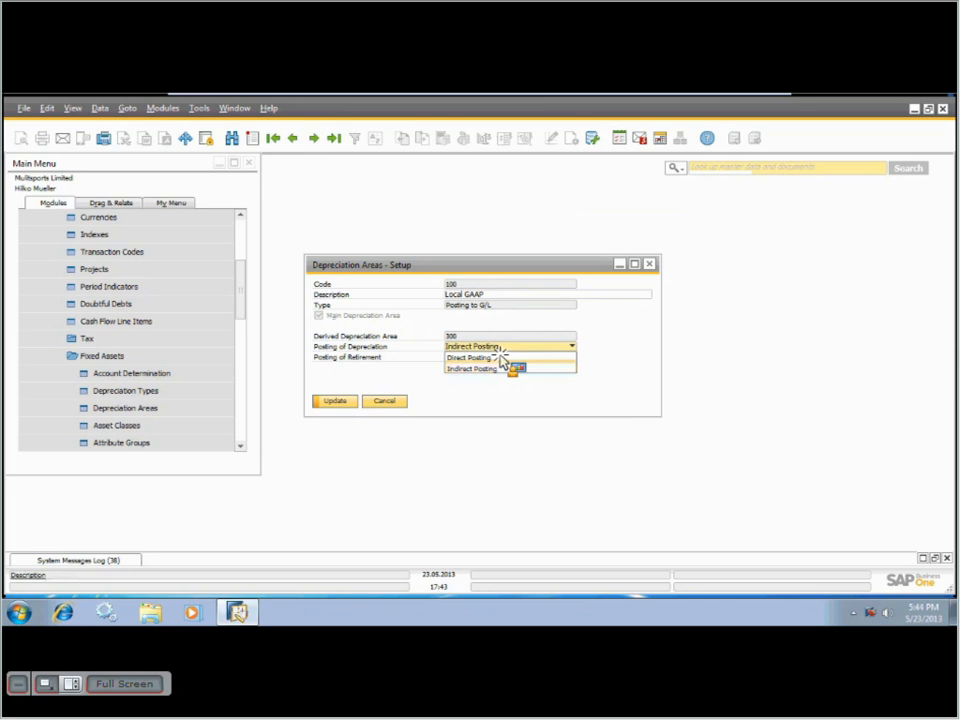
click(501, 358)
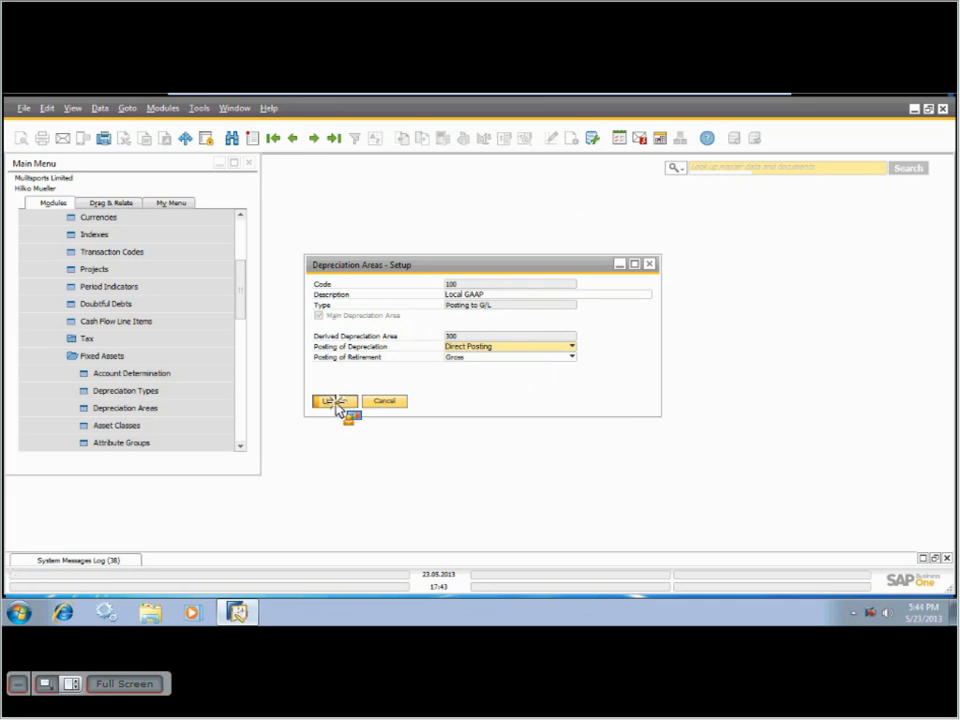
click(336, 402)
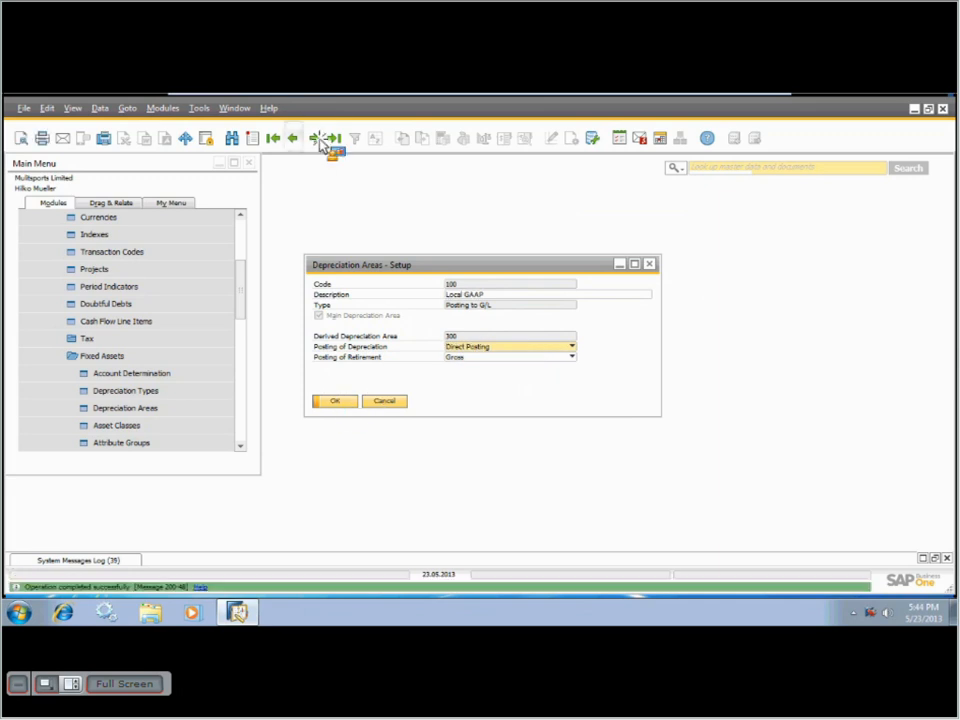
Browse the Cost Accounting, Reference Area and IFRS depreciation areas, examine their types and posting settings, and close the window
click(318, 140)
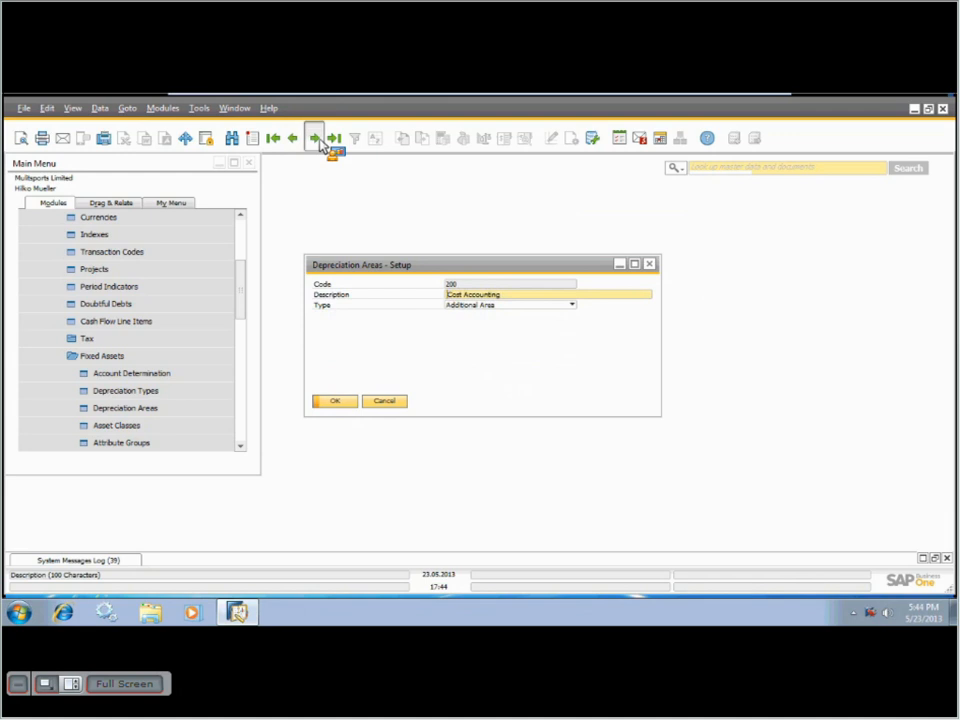
click(318, 140)
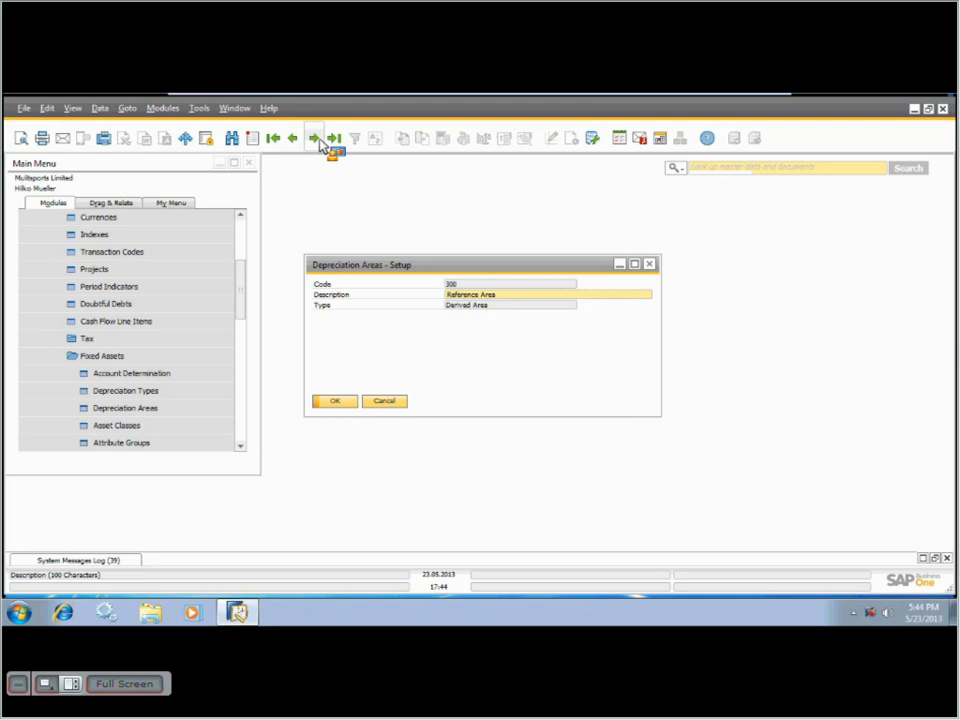
click(318, 140)
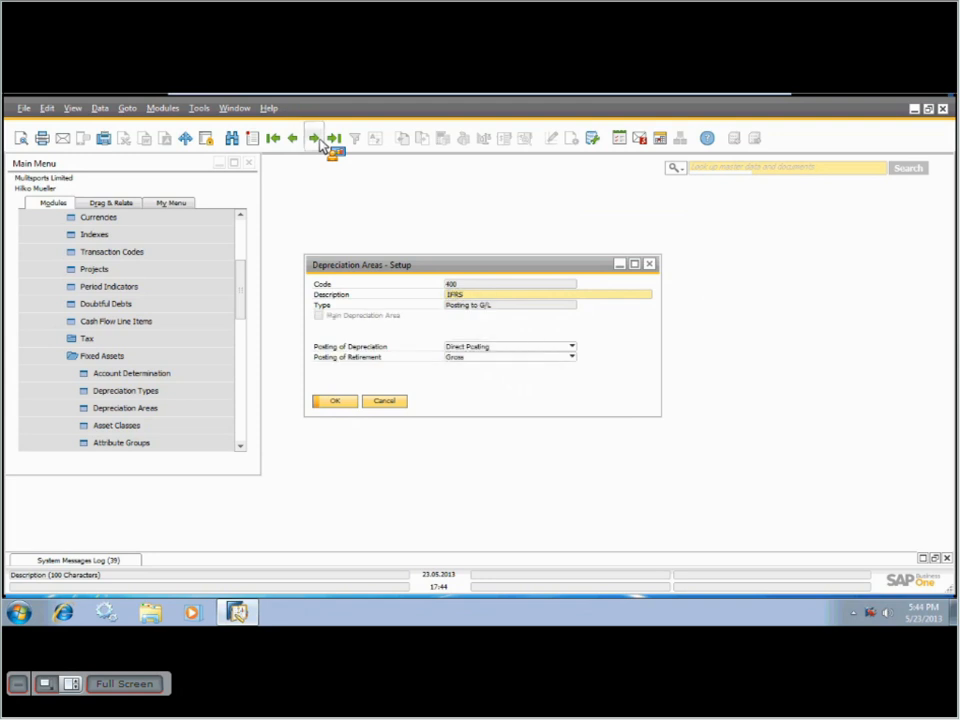
click(318, 140)
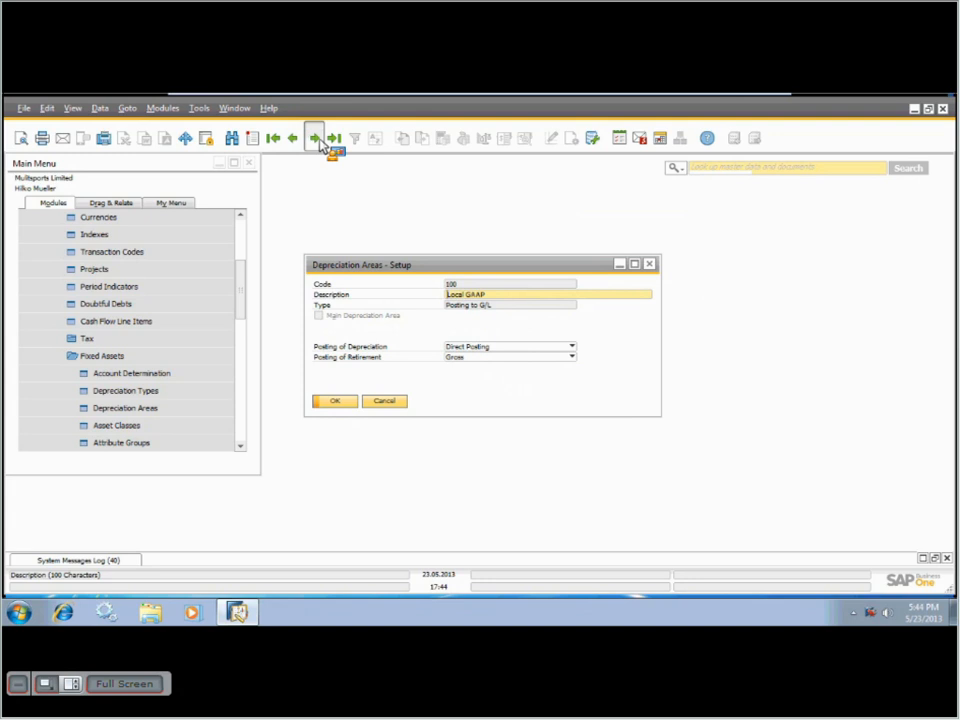
click(397, 402)
Open the Asset Classes setup and display asset class 1004 with its depreciation areas
click(240, 446)
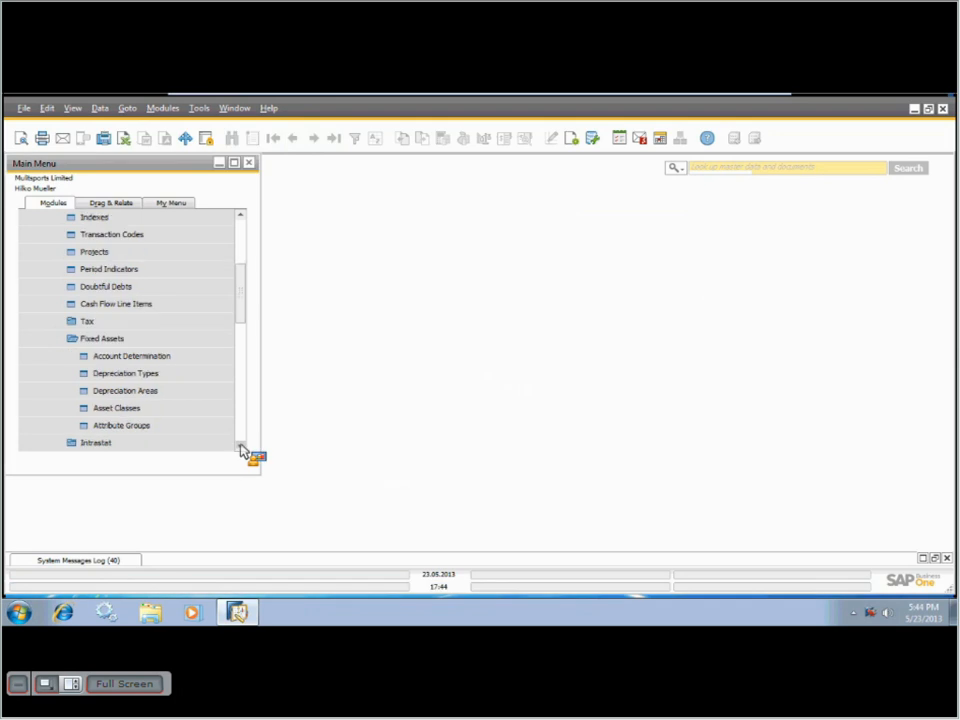
click(140, 409)
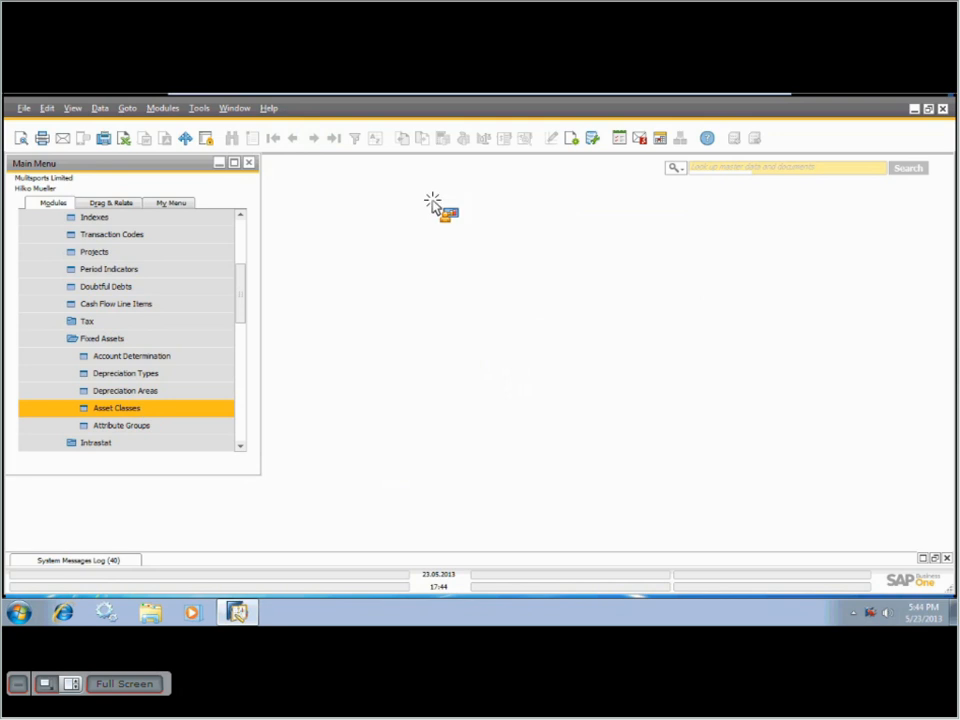
click(292, 140)
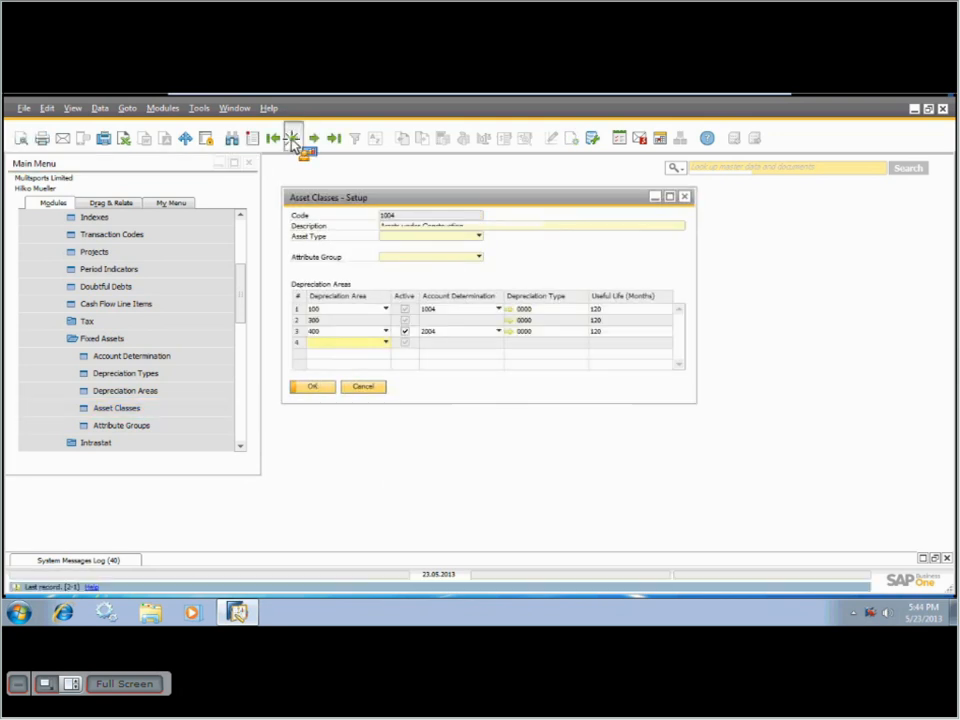
Browse the asset classes back to 1001 Machines, examine its attribute group options, and display vehicle class 1002
click(292, 140)
click(292, 140)
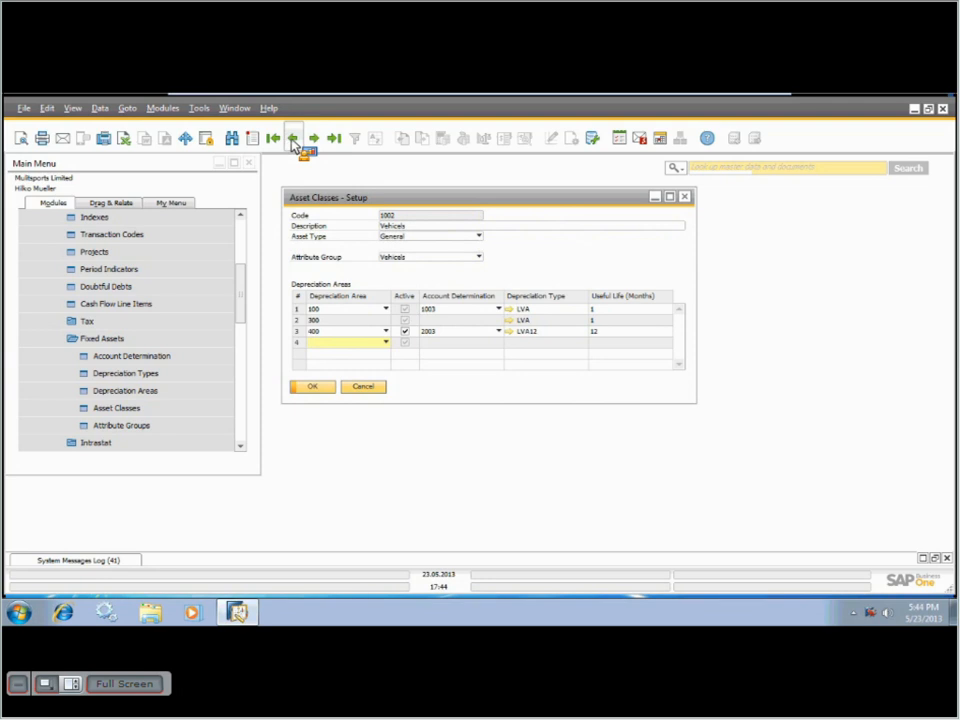
click(292, 140)
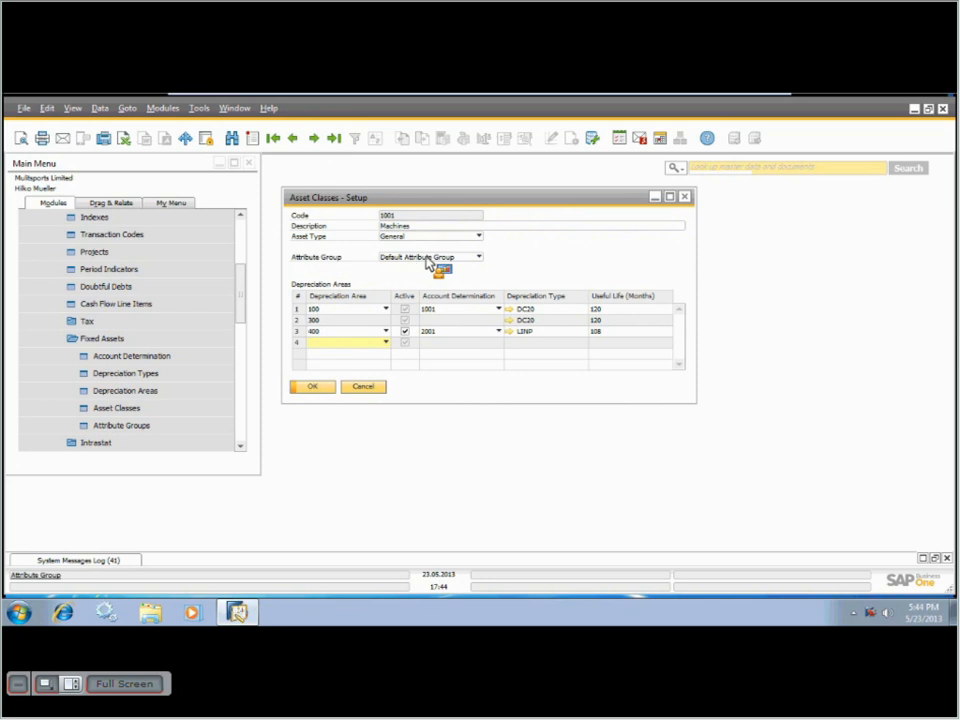
click(462, 258)
click(451, 272)
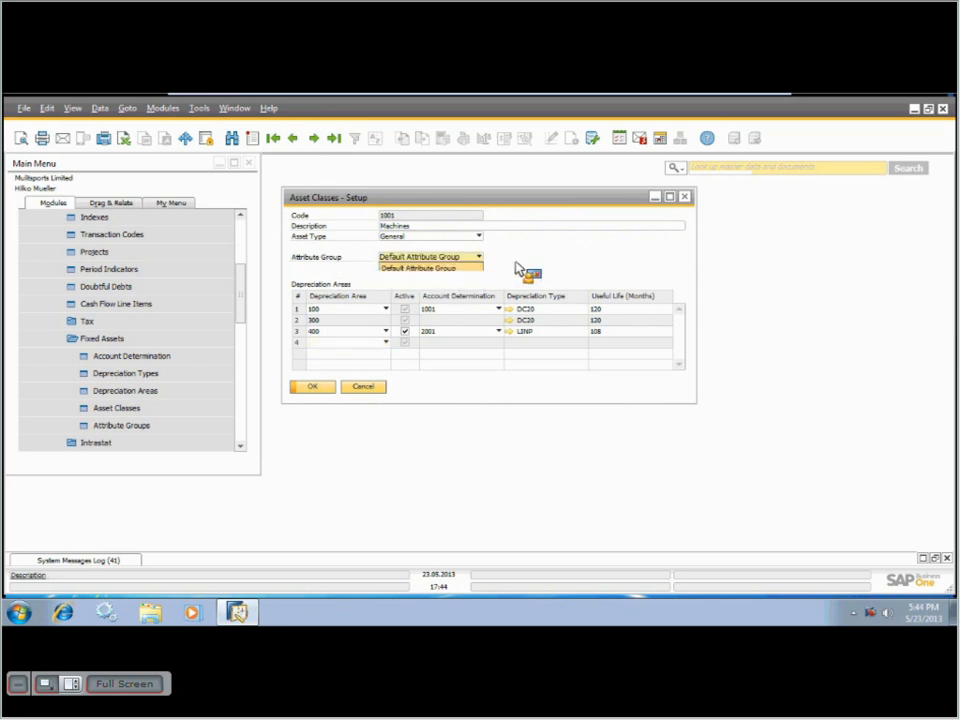
click(314, 139)
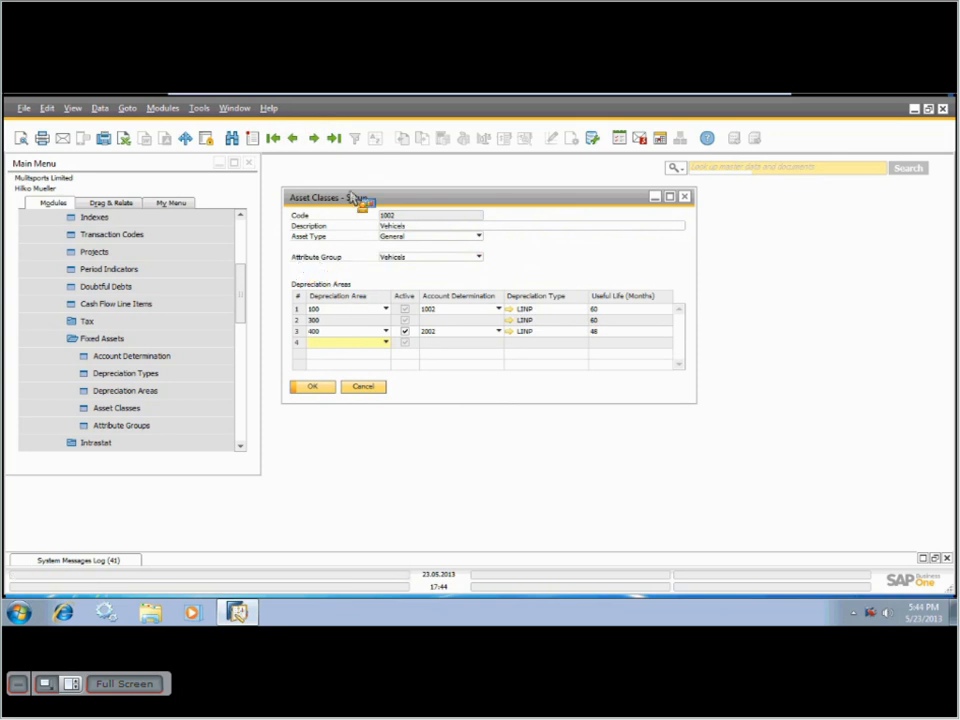
Open the Attribute Groups setup and arrange the Asset Classes window beside it so both are visible
drag(334, 197, 424, 186)
click(120, 428)
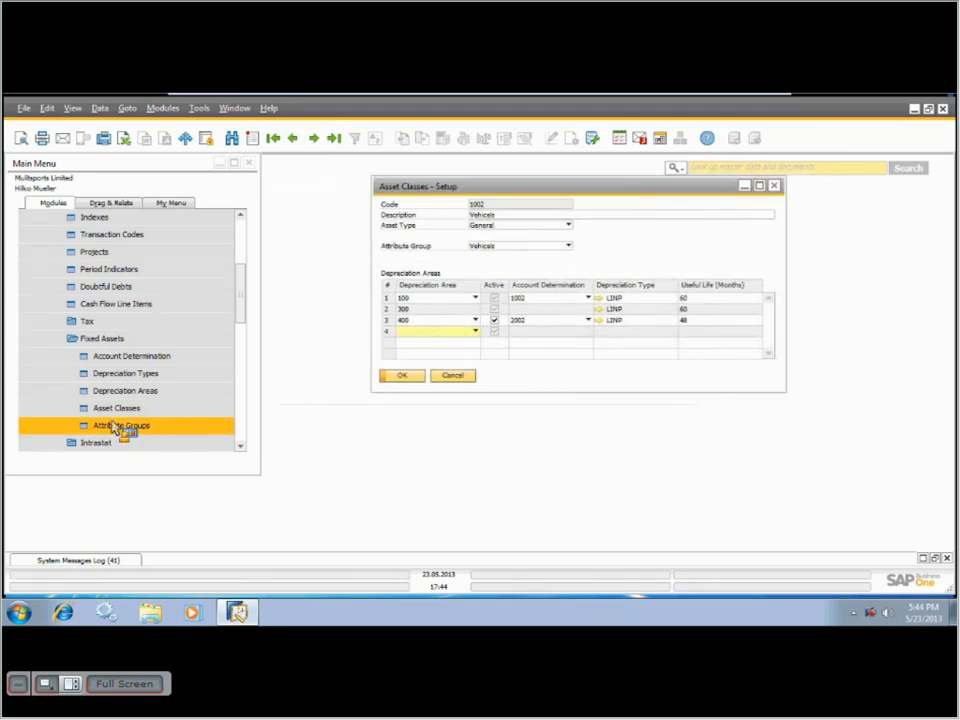
click(119, 426)
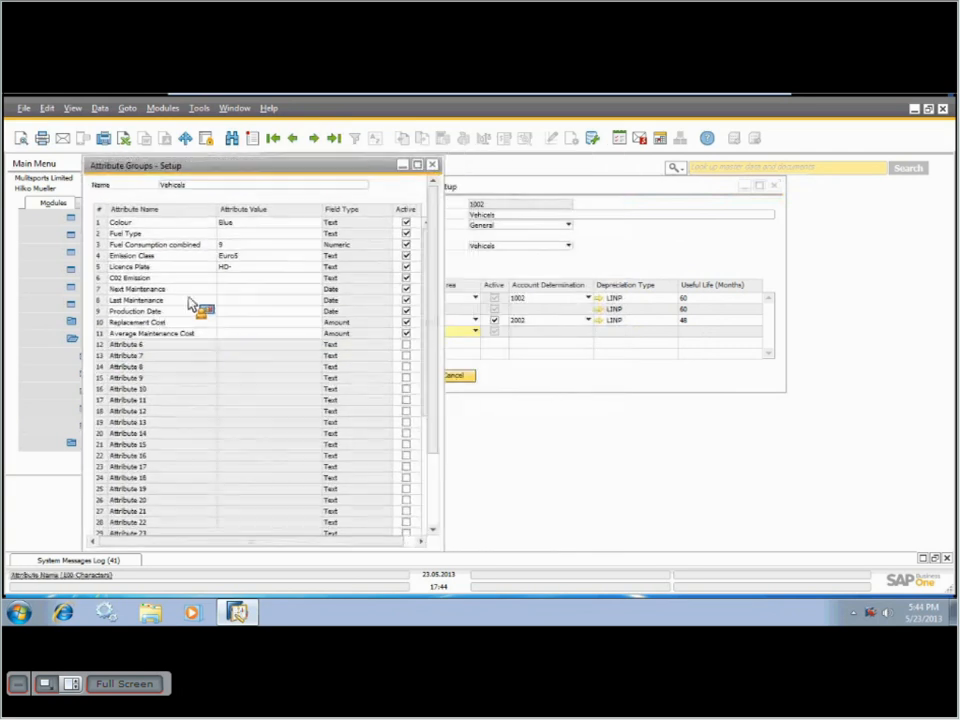
click(490, 190)
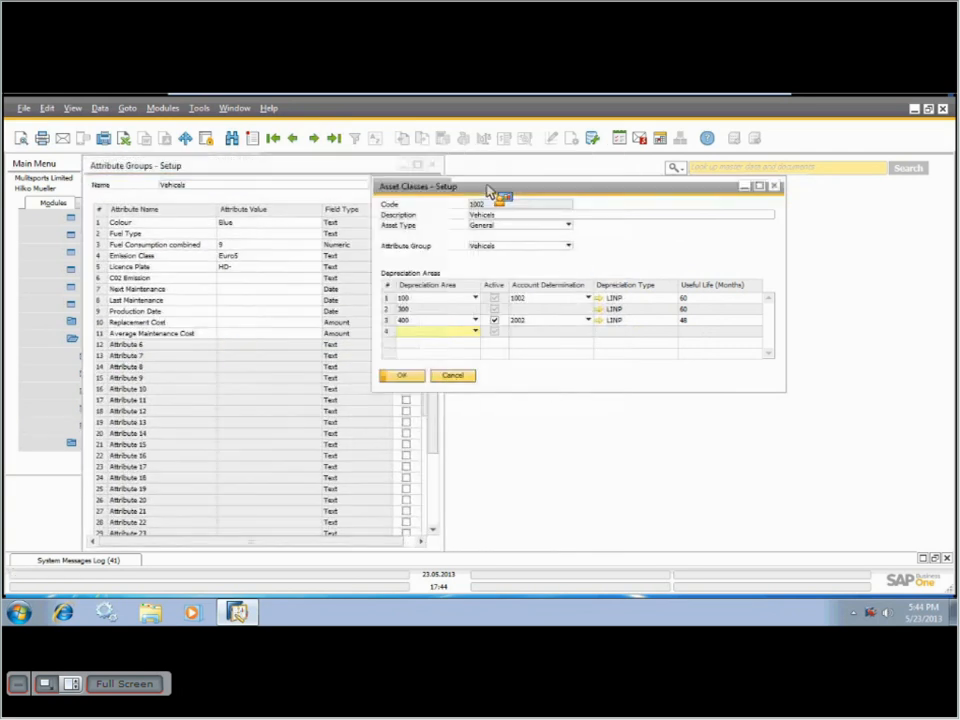
drag(490, 190, 593, 184)
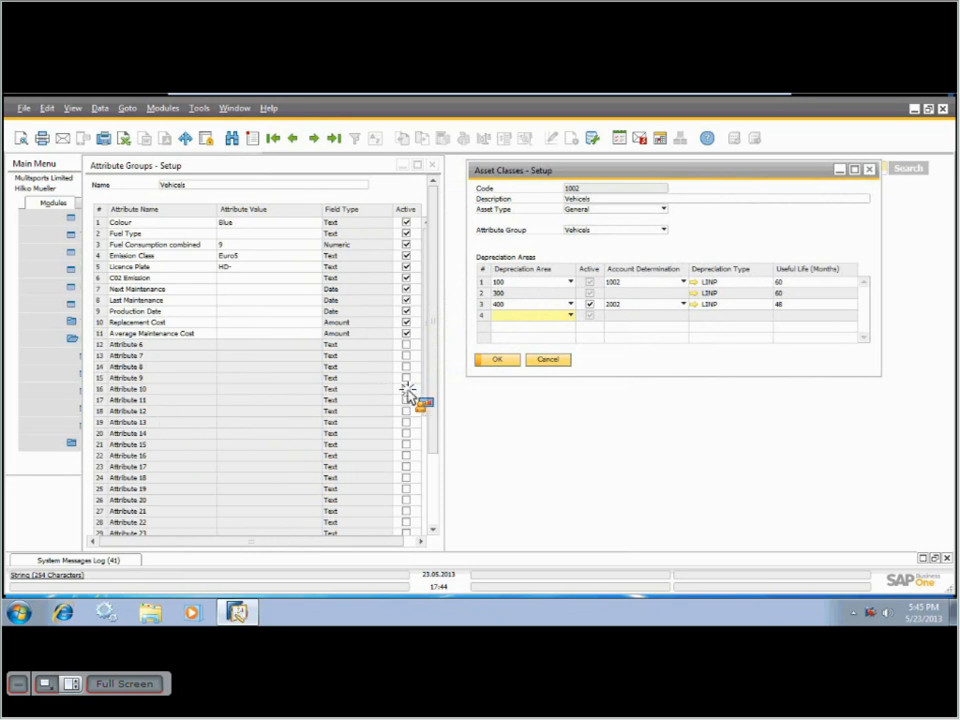
Activate text attribute Attribute 10 in the vehicles attribute group and rename it Winter Tyres
click(162, 389)
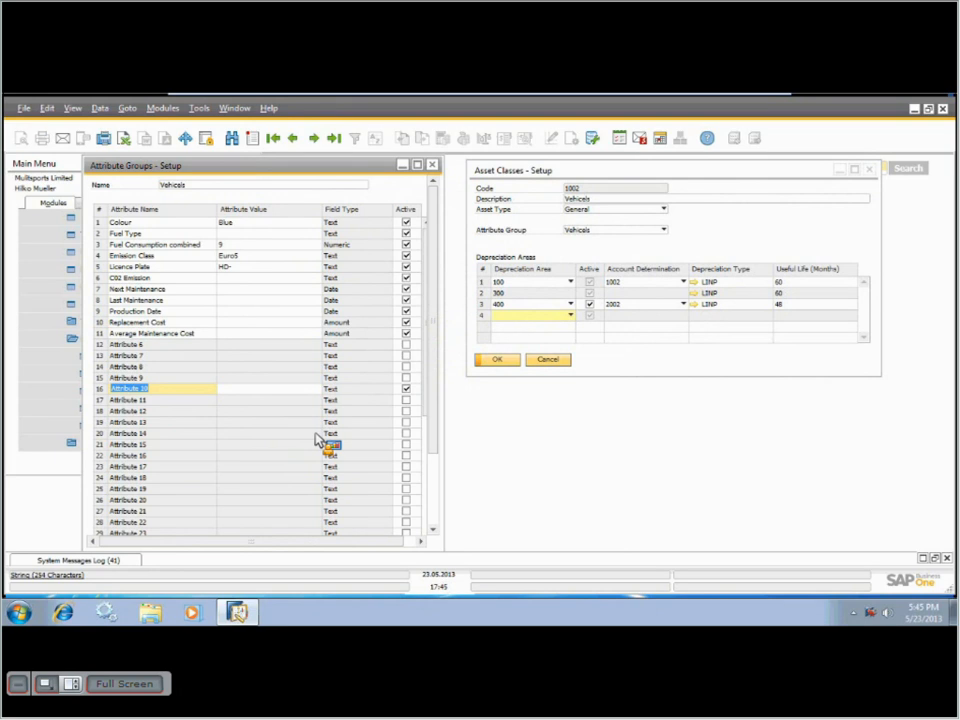
text(Winter Tyres)
key(Tab)
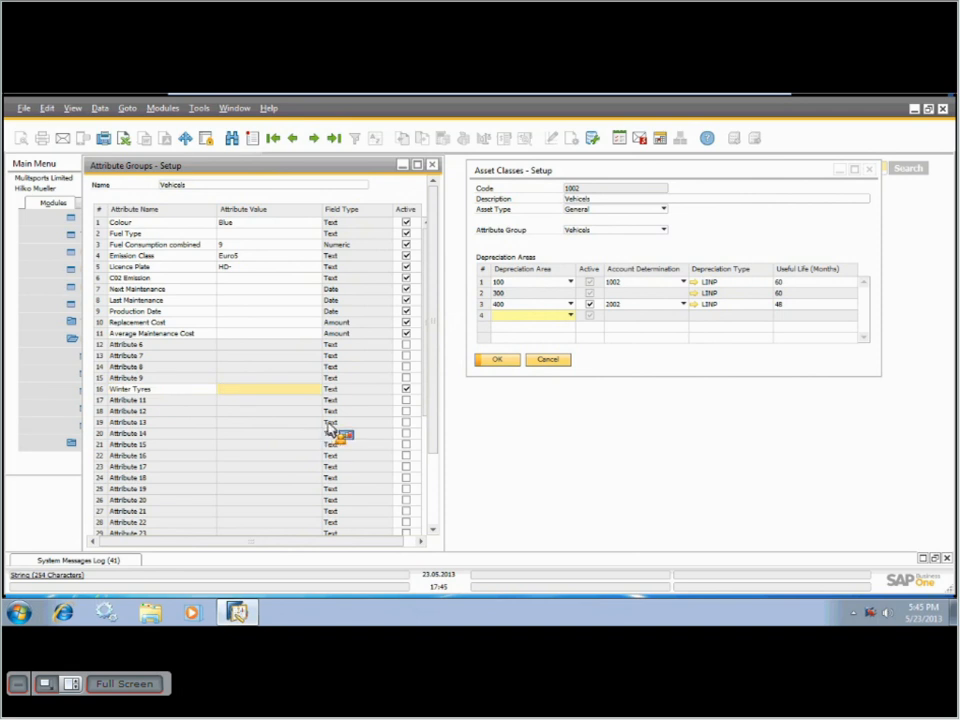
Activate numeric attribute Attribute 34 in the vehicles attribute group and rename it Number of Seats
scroll(330, 428, down, 5)
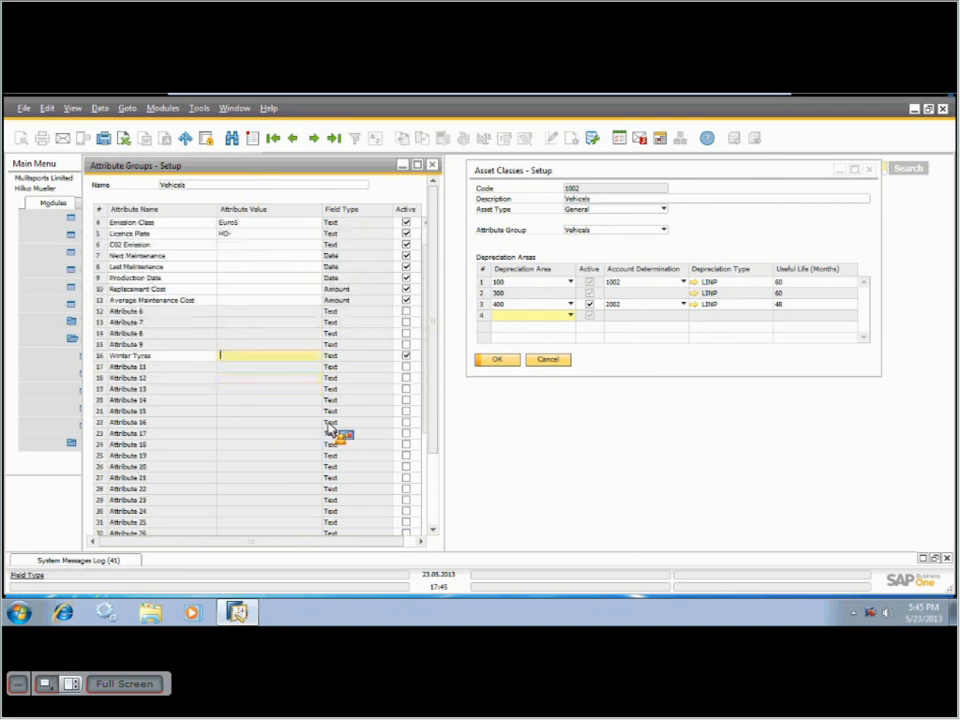
scroll(330, 428, up, 5)
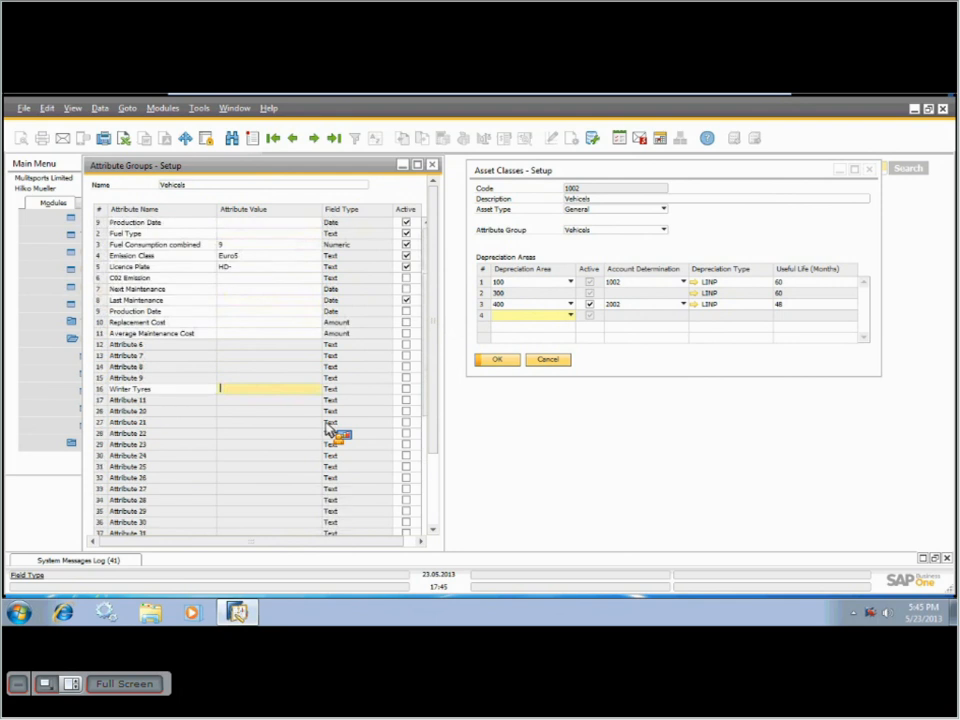
scroll(330, 428, down, 2)
scroll(203, 476, down, 3)
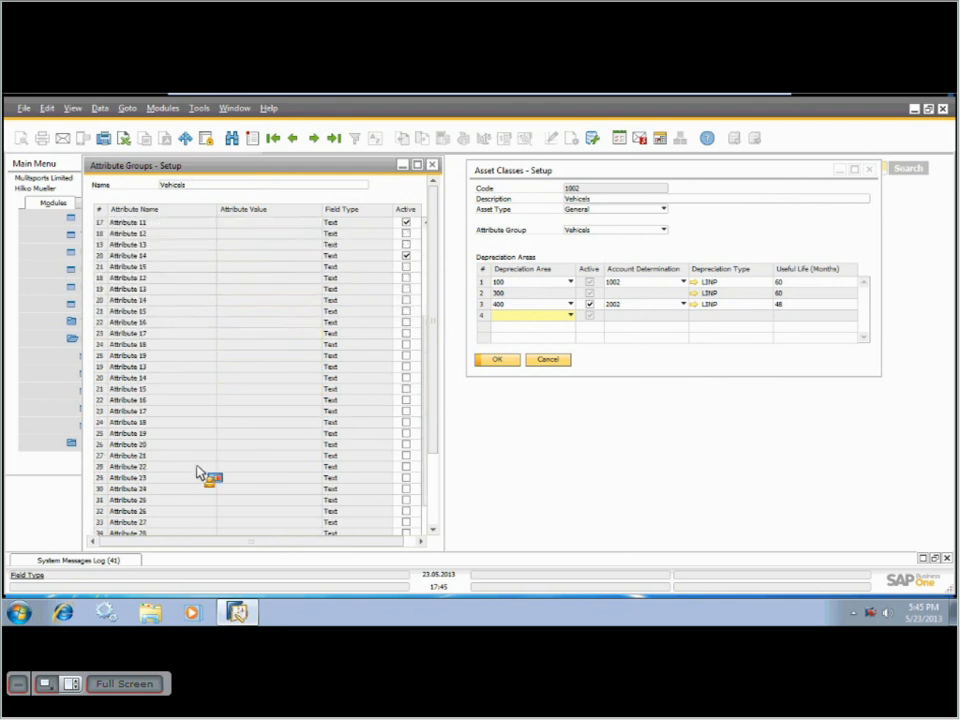
click(404, 466)
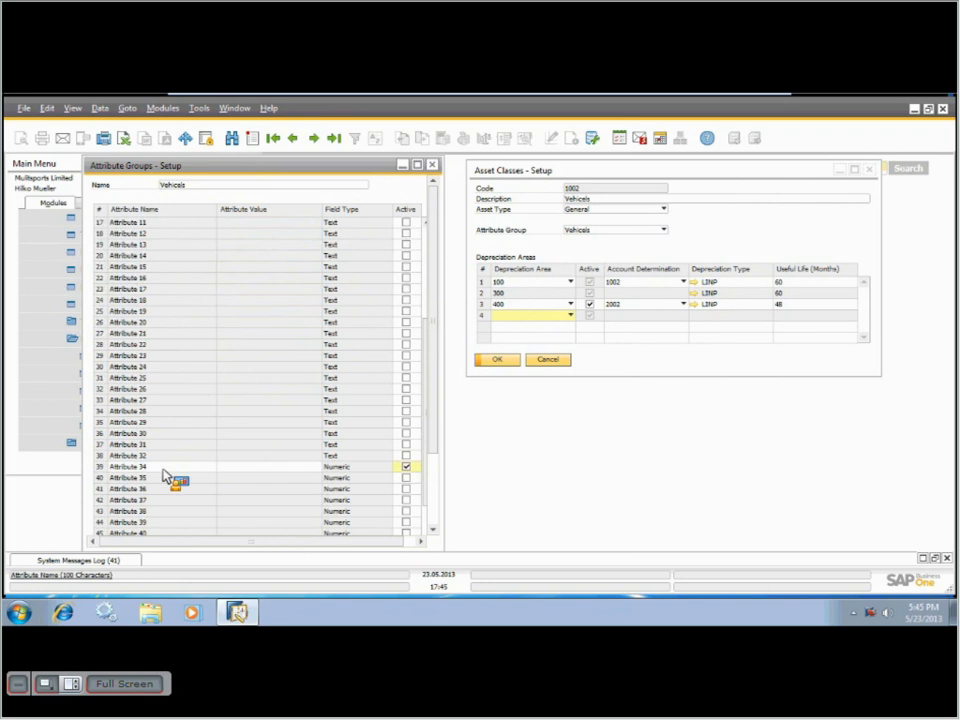
click(165, 467)
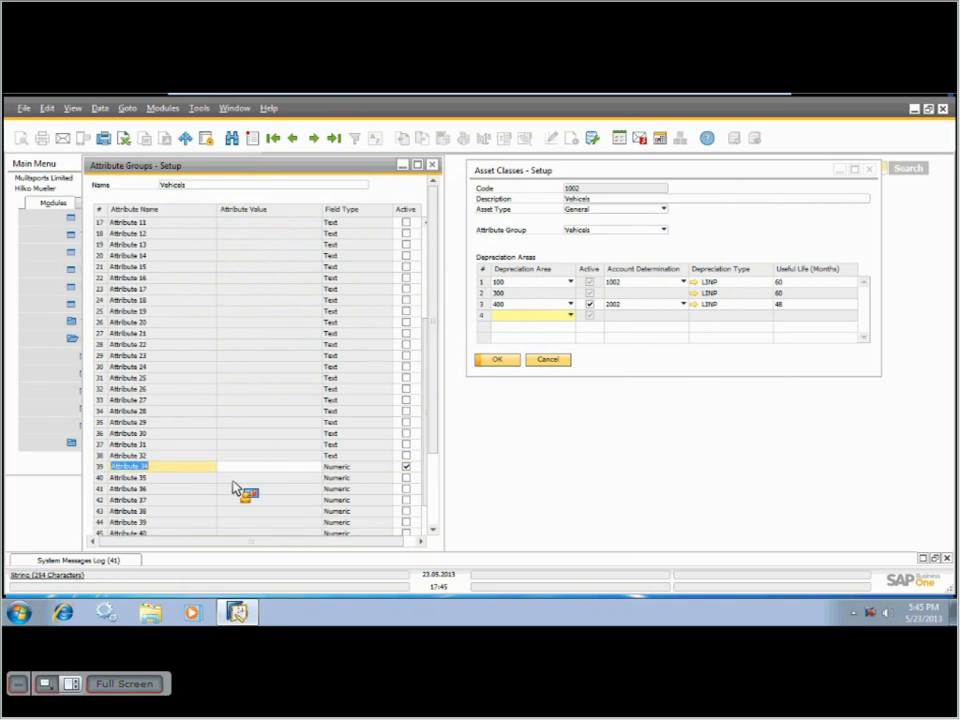
text(Number of Seats)
key(Tab)
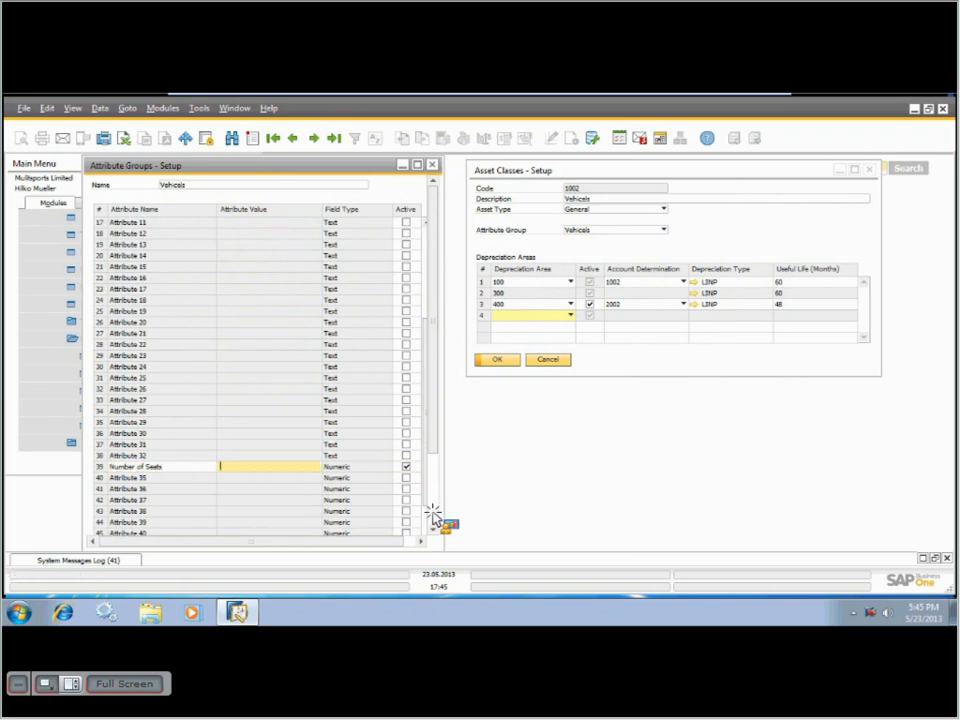
Activate date attribute Attribute 46, rename it Import Date, and update the vehicles attribute group
drag(433, 512, 427, 535)
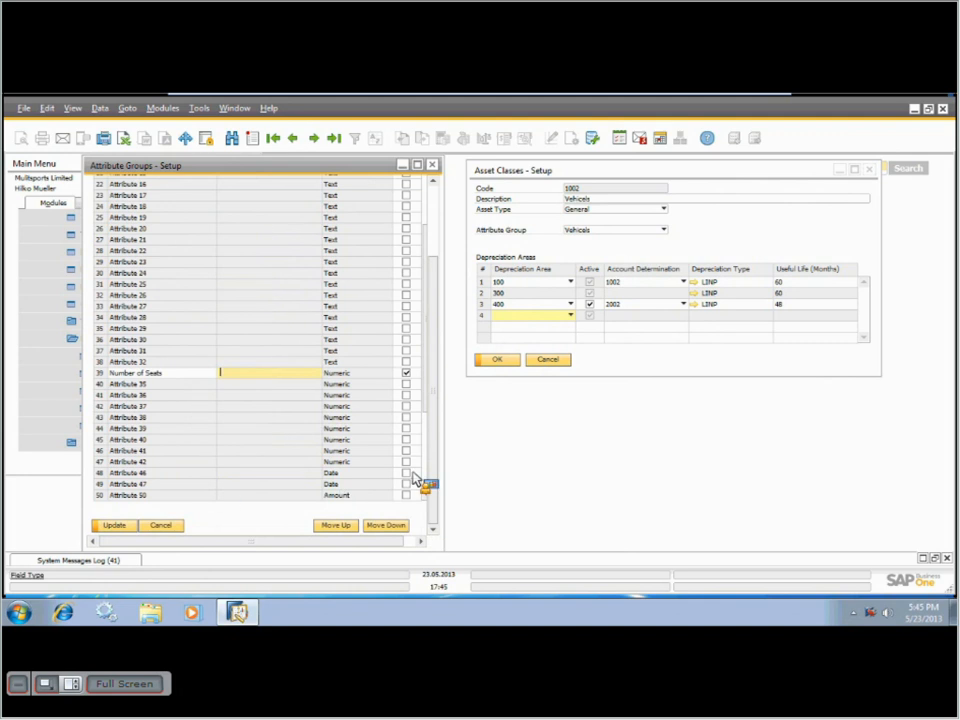
click(406, 472)
click(146, 472)
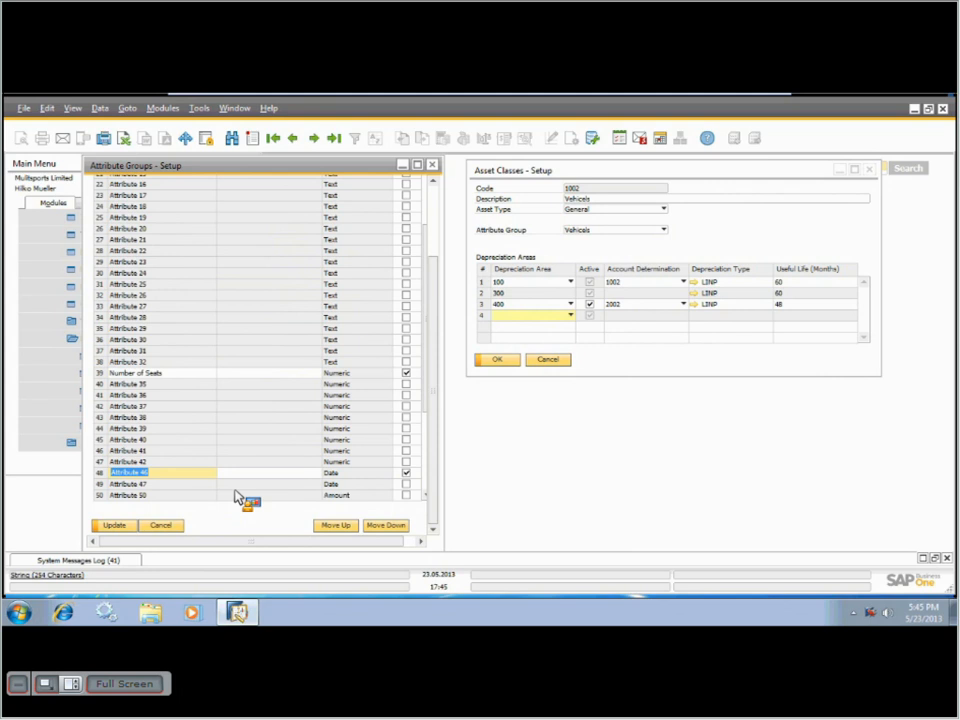
text(Import Date)
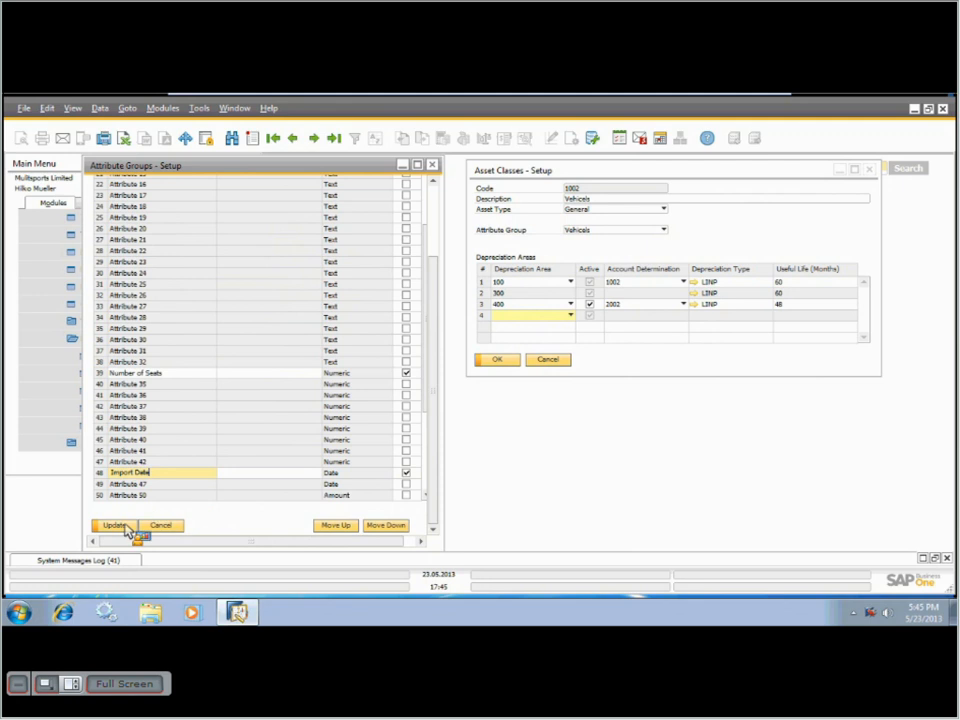
click(120, 526)
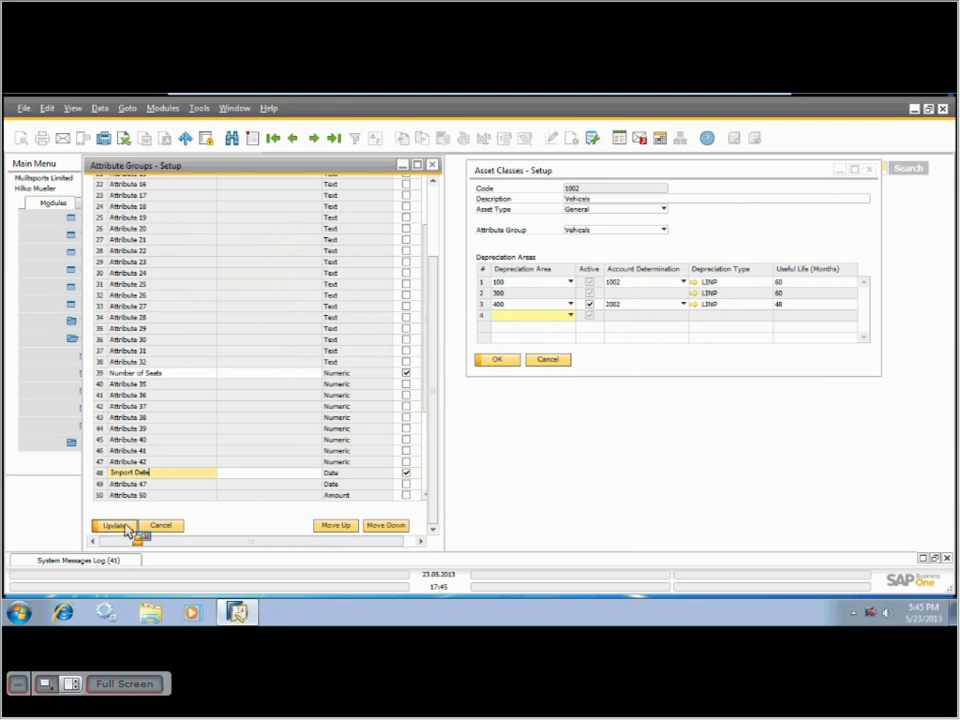
Reload the vehicles attribute group, move Number of Seats up to row 7 below C02 Emission, and save and close the setup windows
click(431, 192)
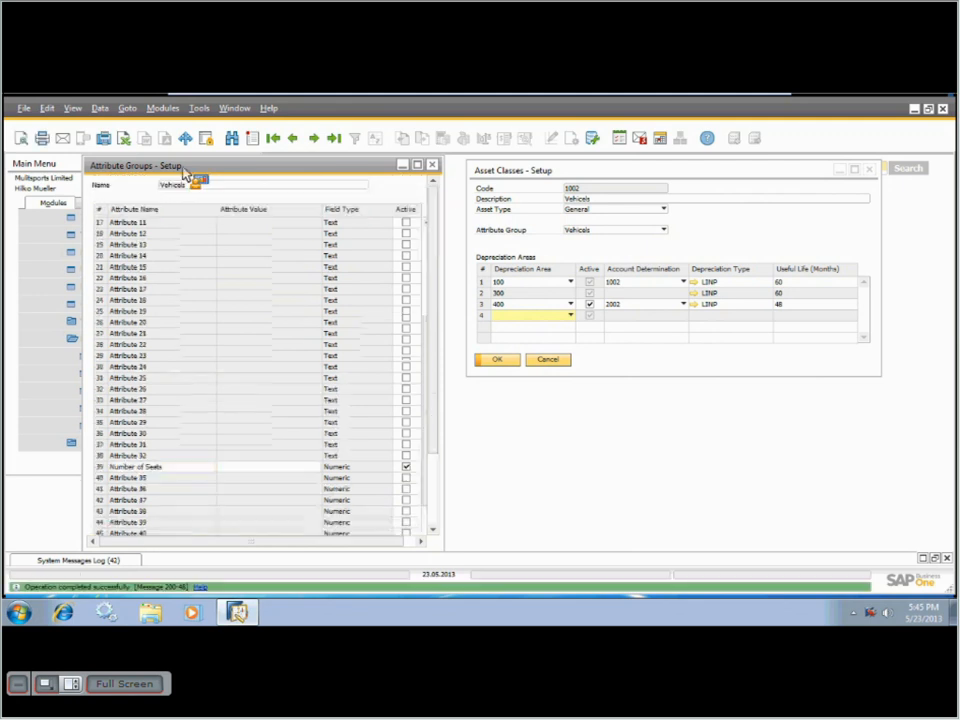
click(313, 139)
click(313, 139)
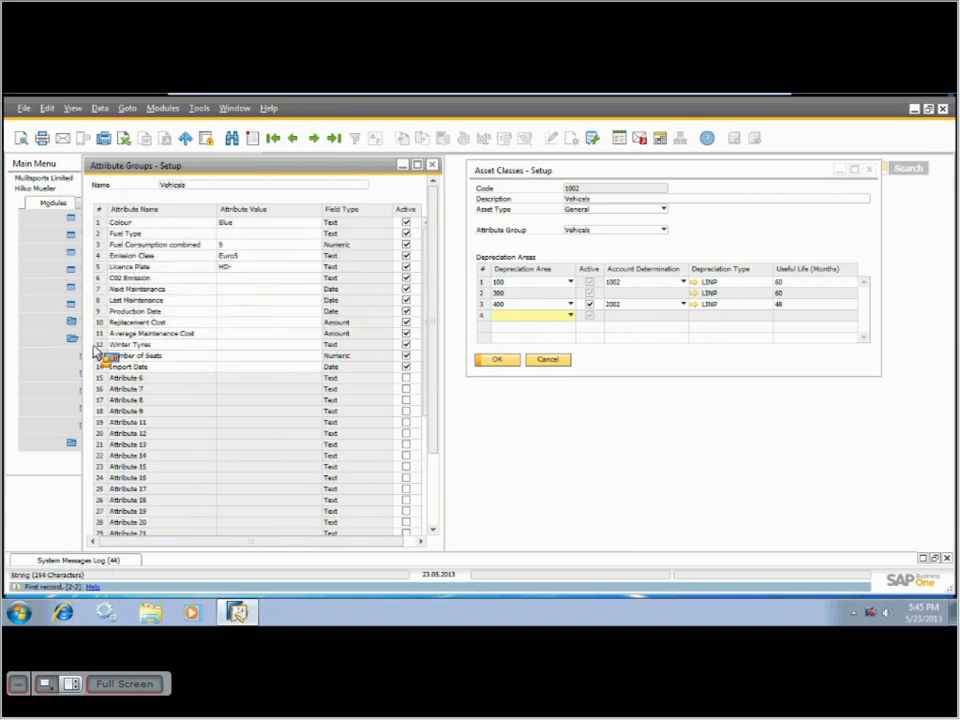
drag(100, 356, 435, 197)
click(435, 198)
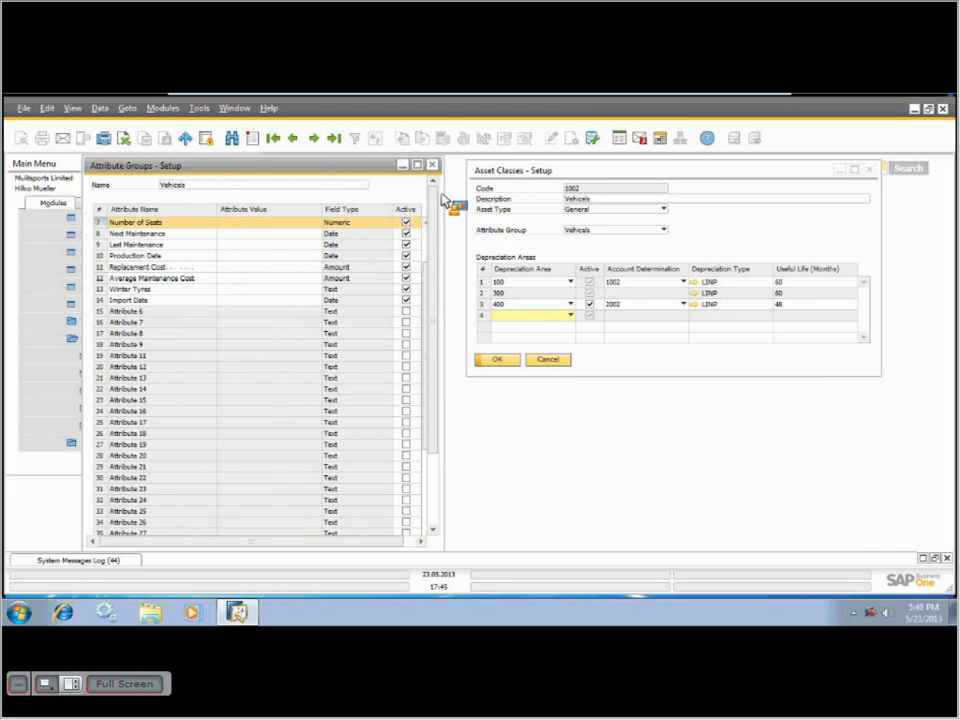
scroll(438, 196, up, 2)
drag(434, 200, 424, 304)
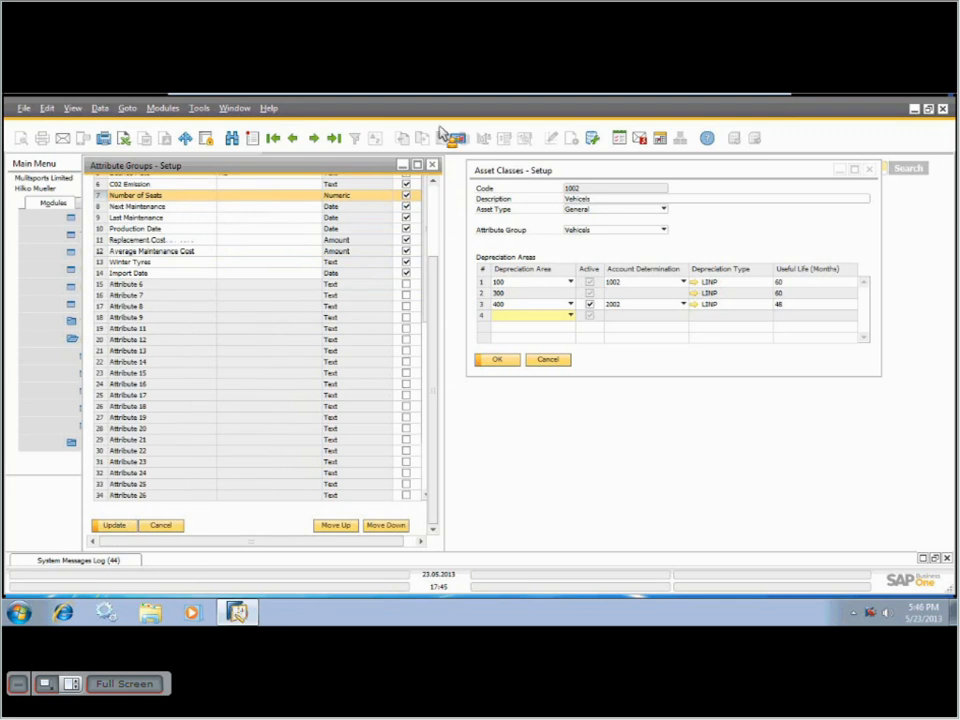
click(556, 363)
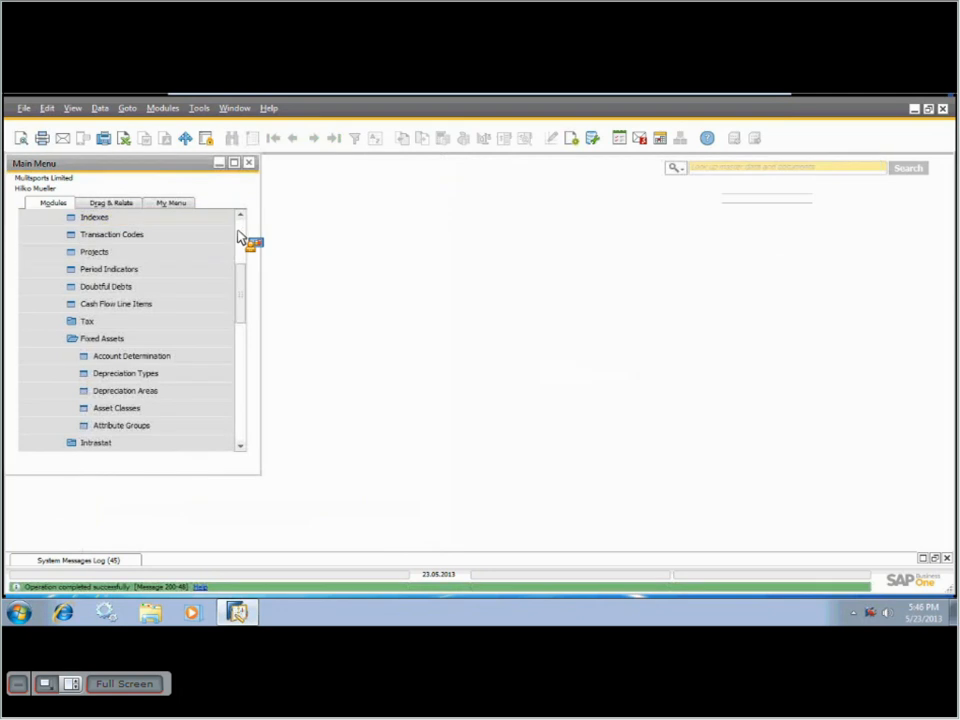
Open Asset Master Data for fixed assets in Financials and display item FA1000002, Mercedes C220 coupe
click(239, 234)
click(121, 221)
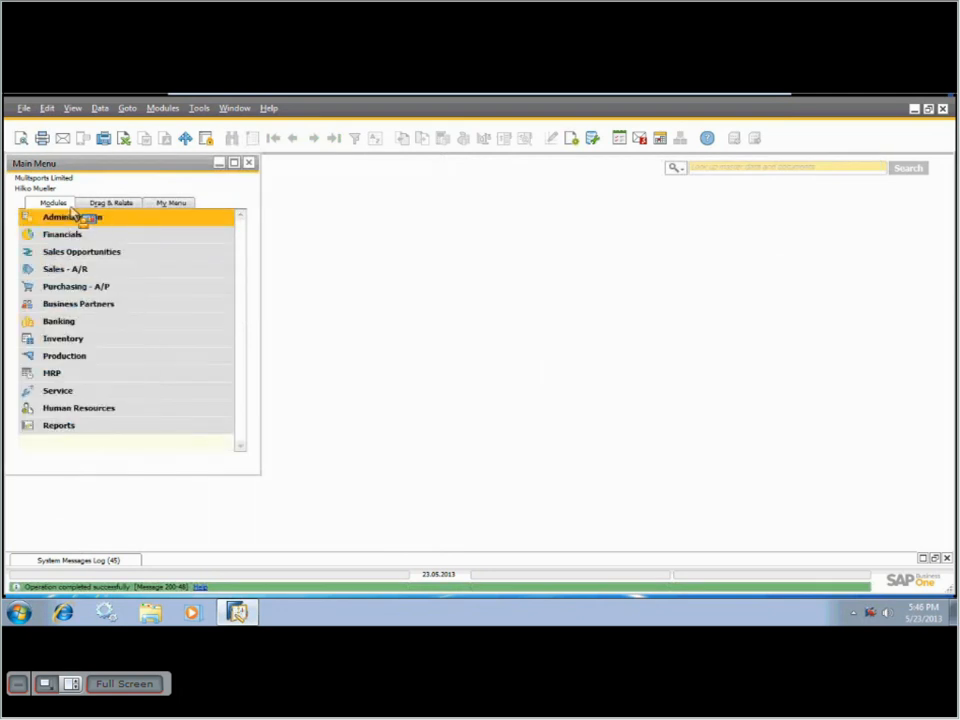
click(84, 236)
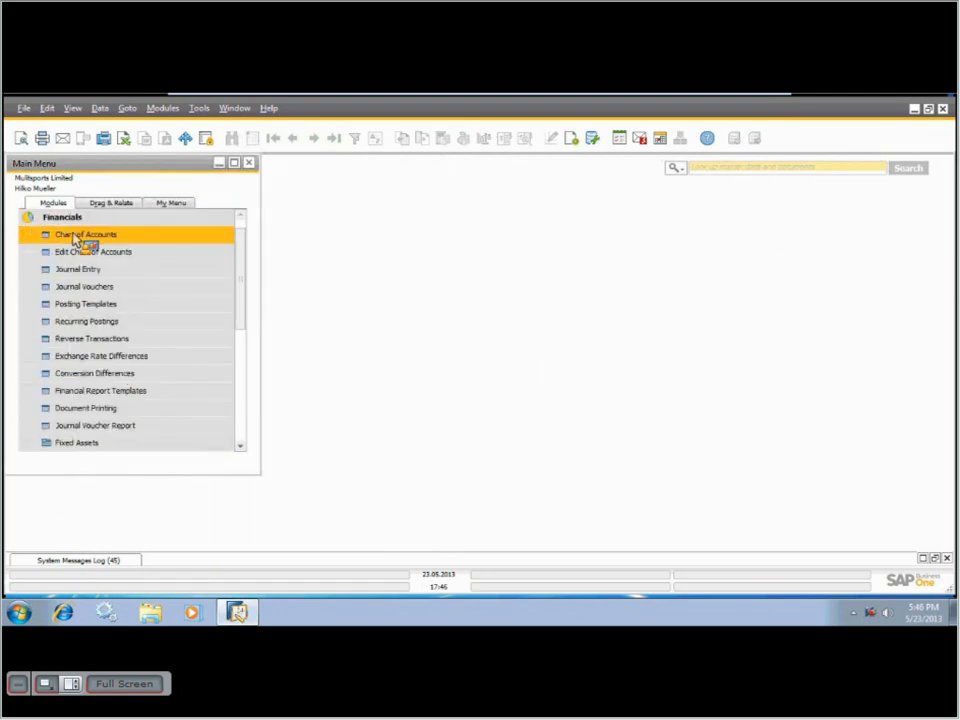
click(129, 445)
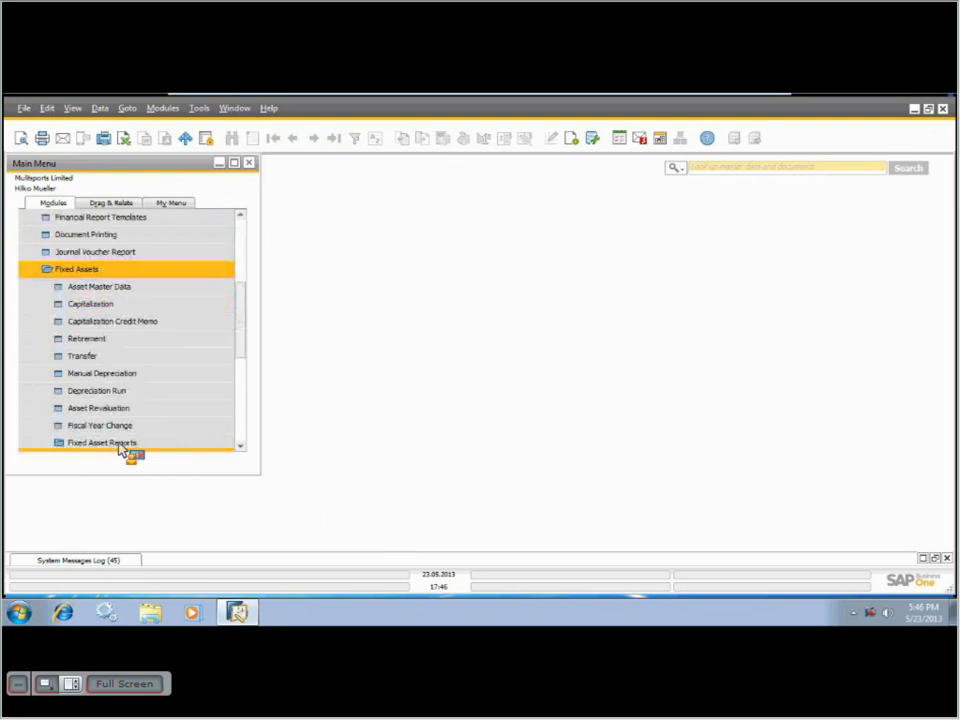
click(110, 288)
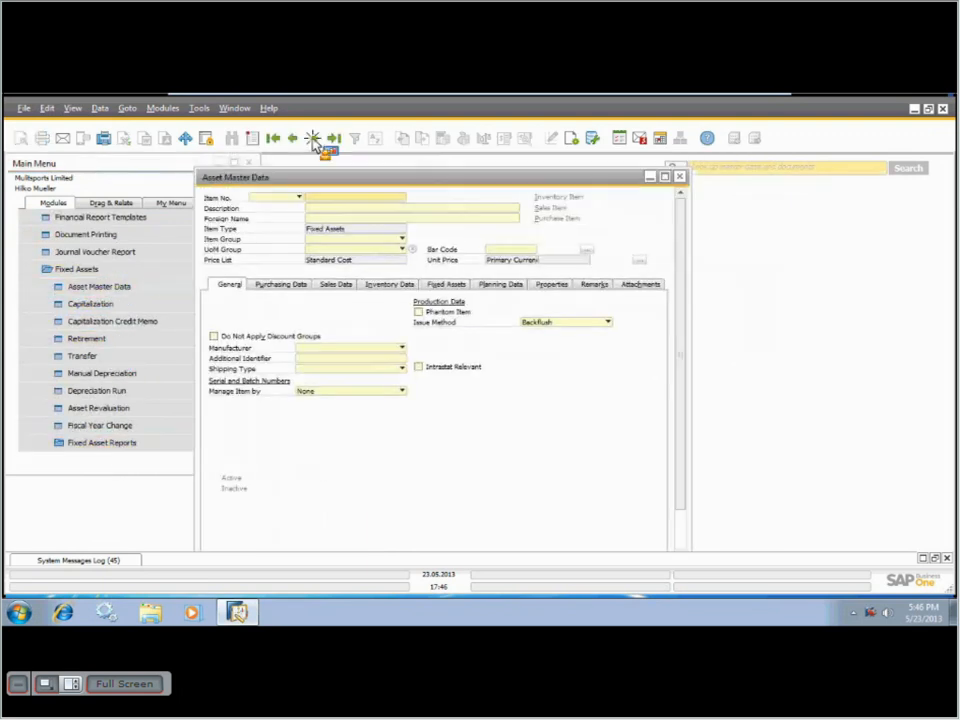
click(313, 139)
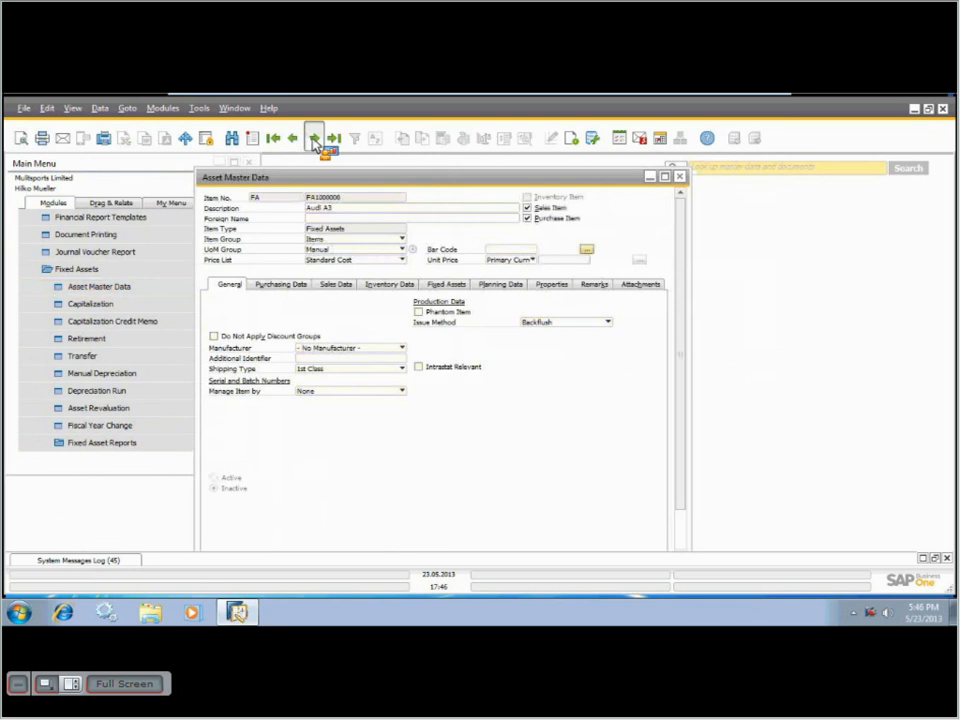
click(313, 139)
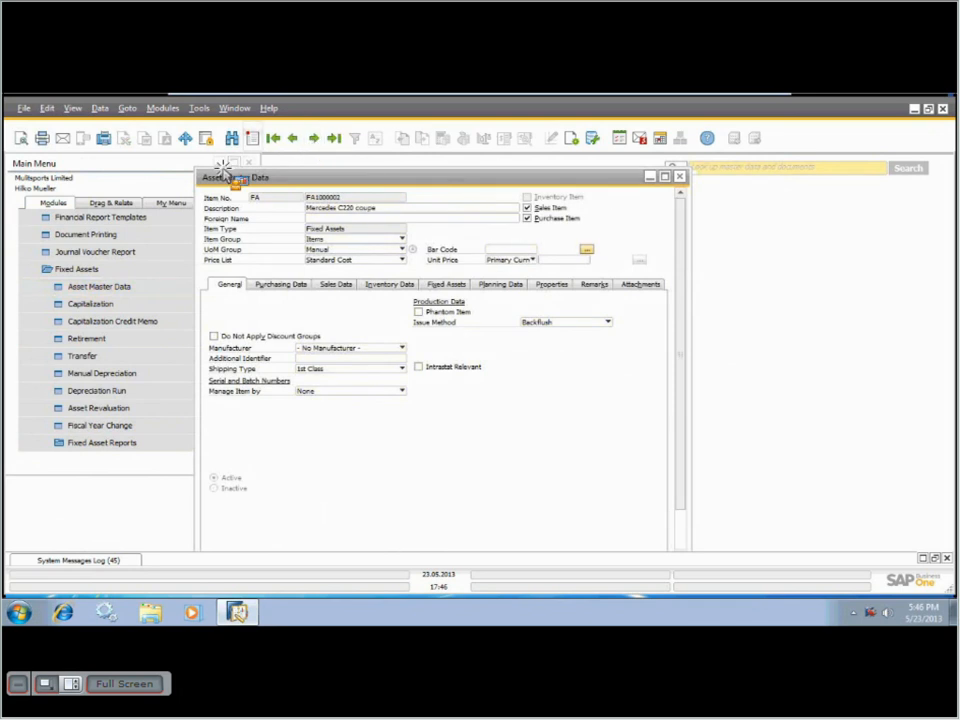
drag(229, 178, 222, 169)
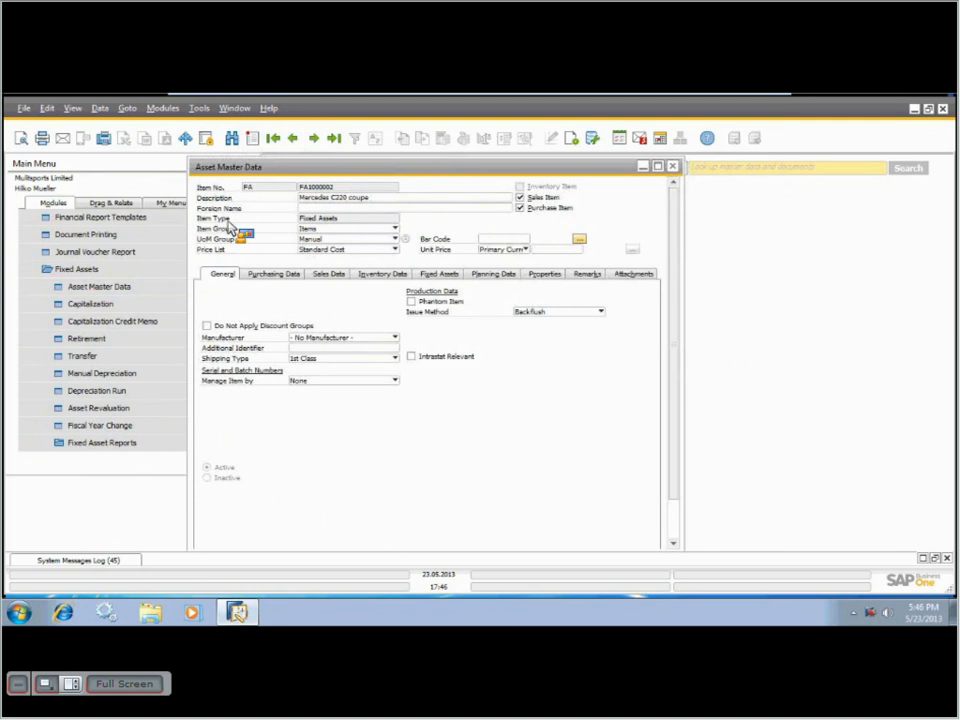
Show the Mercedes C220 coupe's fixed assets overview and check its linked asset class and depreciation parameters
click(441, 275)
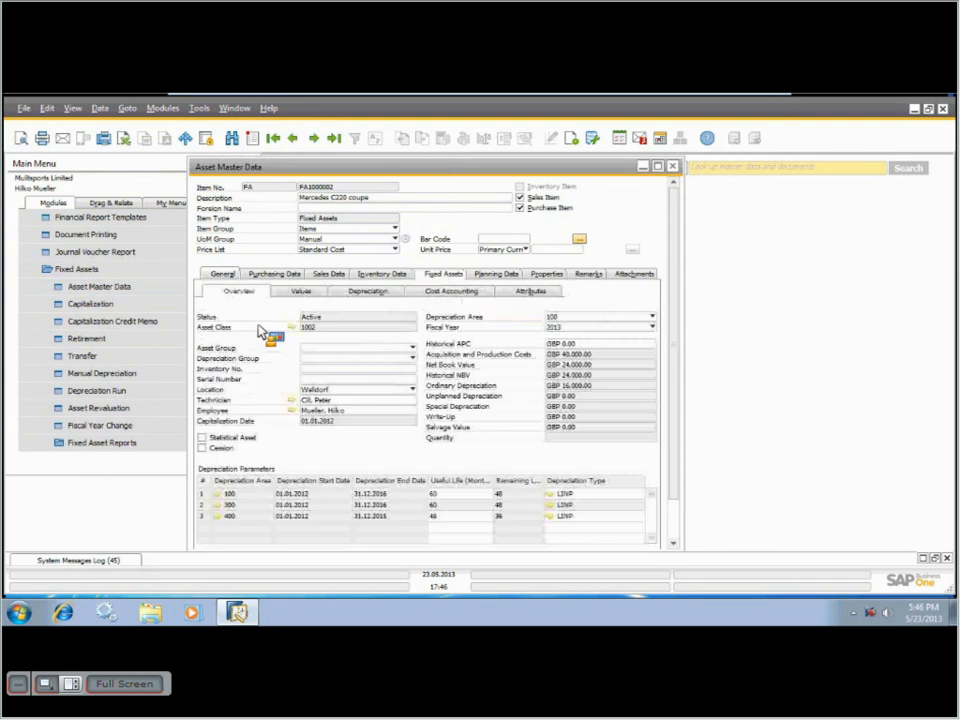
click(292, 329)
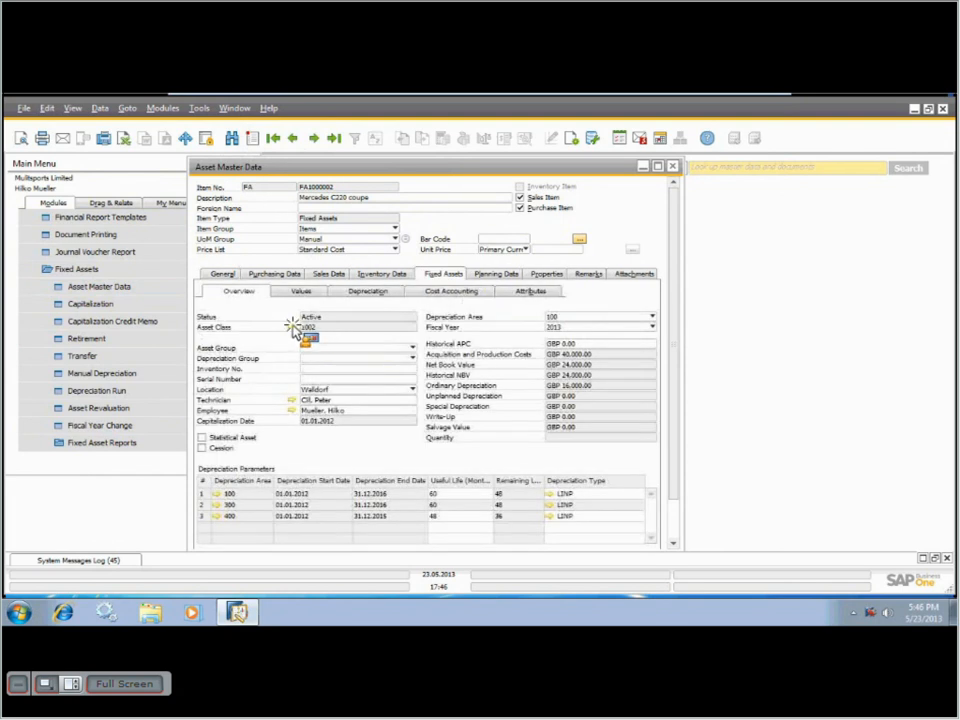
click(506, 360)
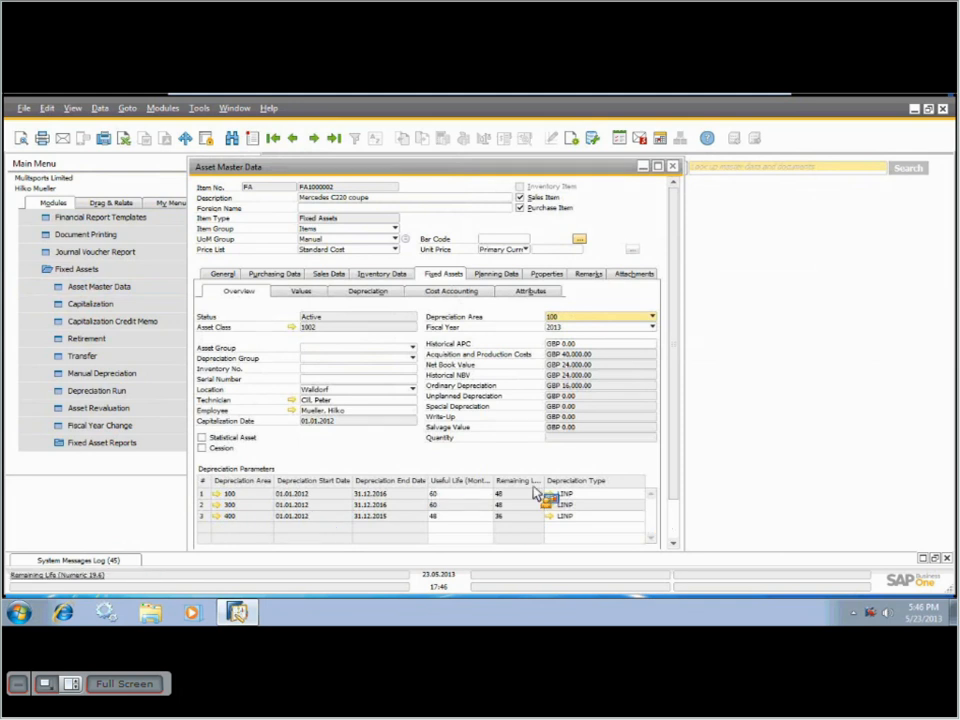
Check the asset group, depreciation group and location options available for the Mercedes C220 coupe, keeping location Walldorf
click(408, 349)
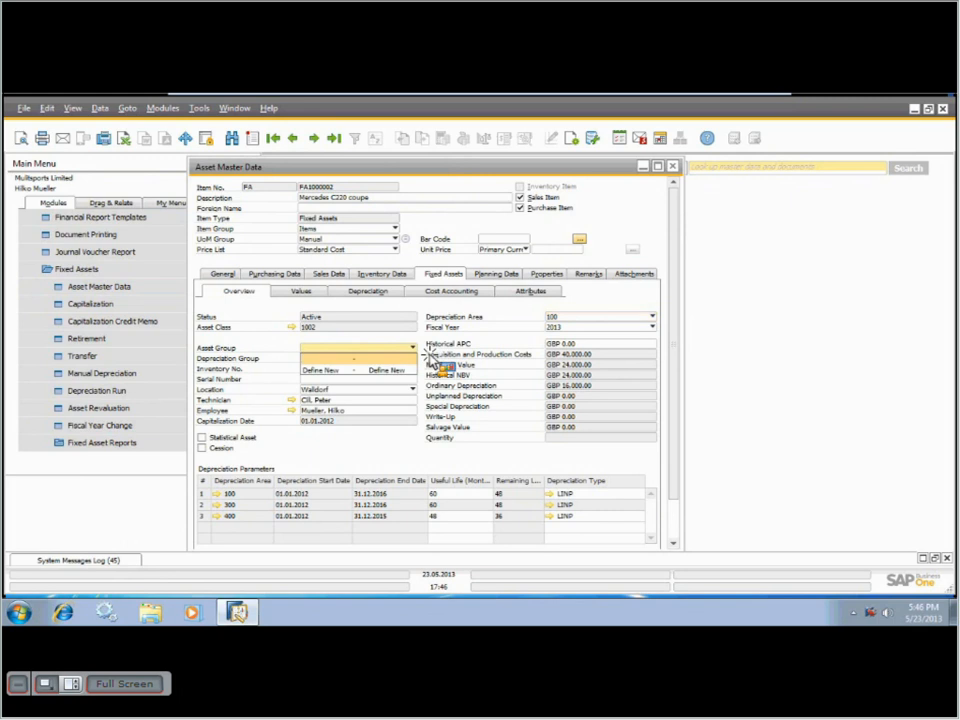
click(484, 359)
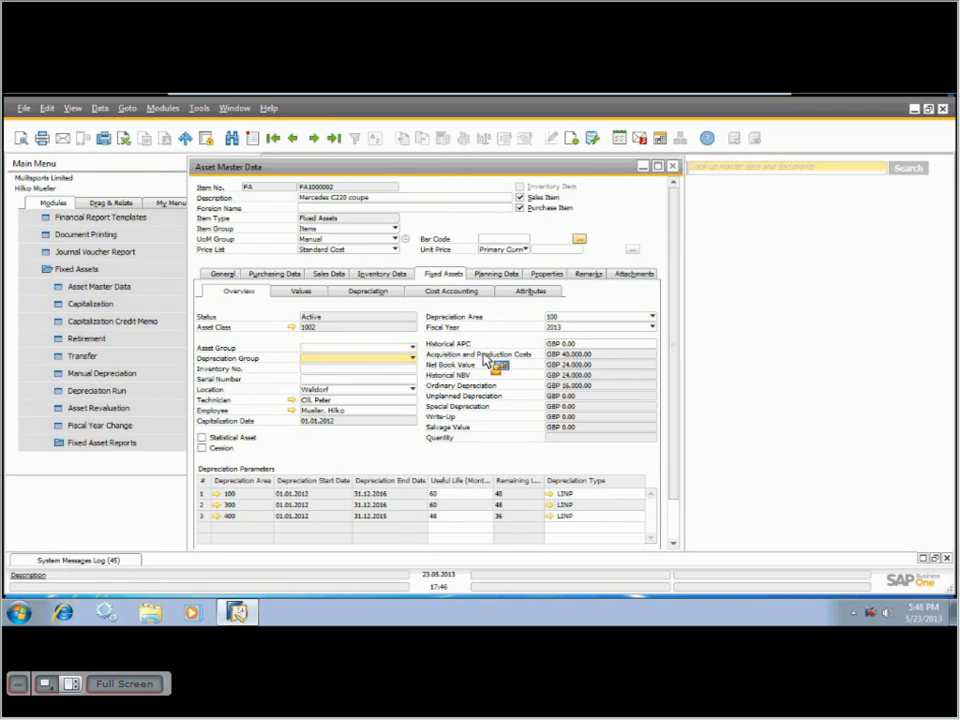
click(365, 389)
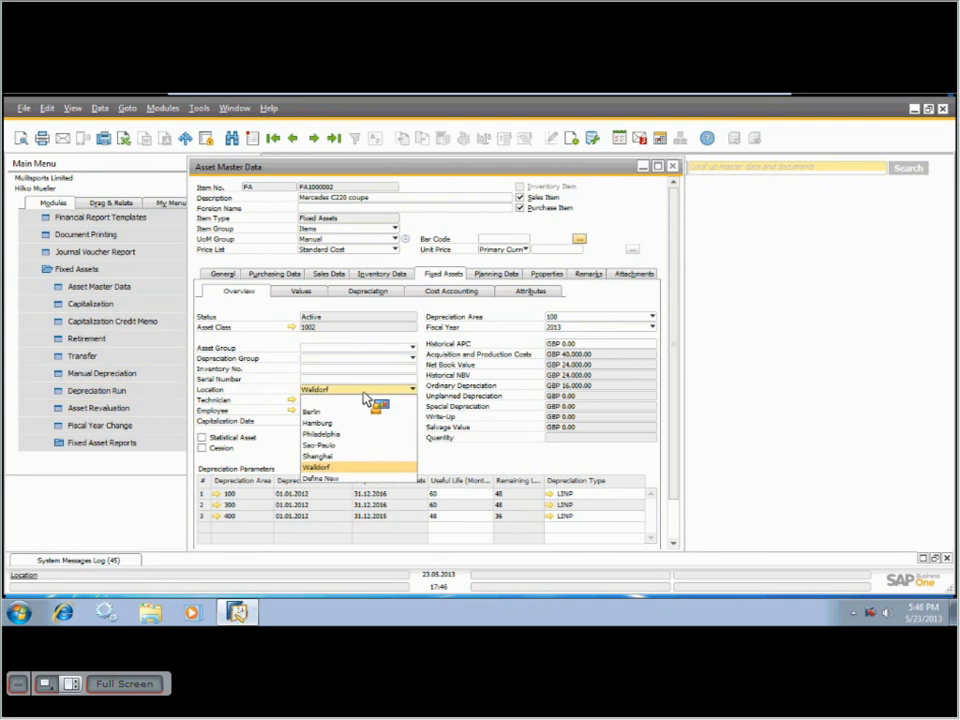
click(390, 467)
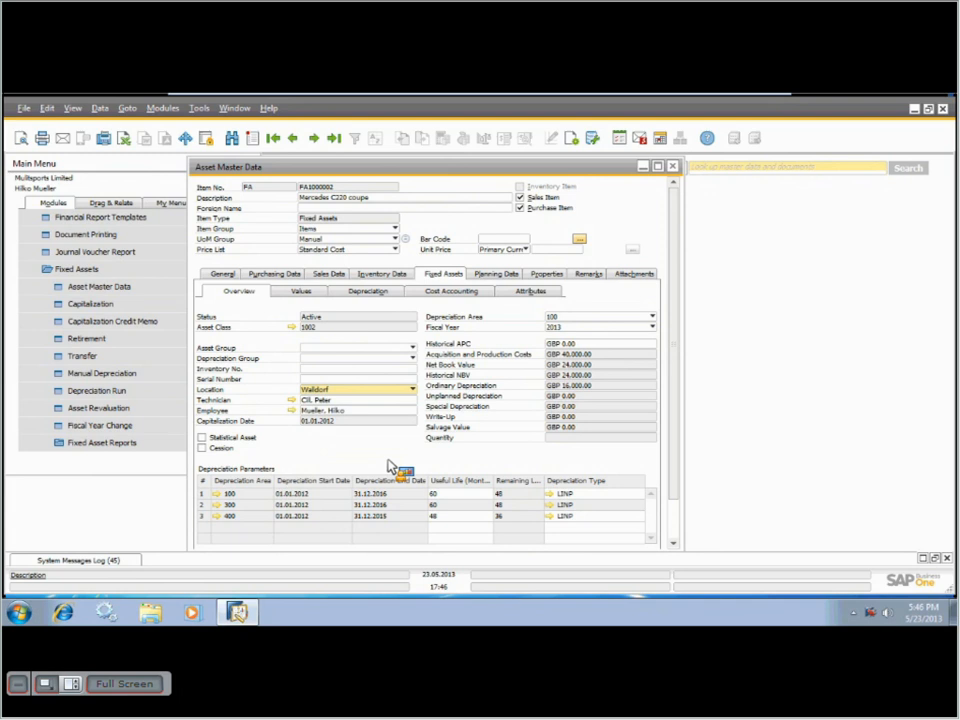
View the linked technician and employee master records, and check the useful life and depreciation type of depreciation area 100
click(380, 400)
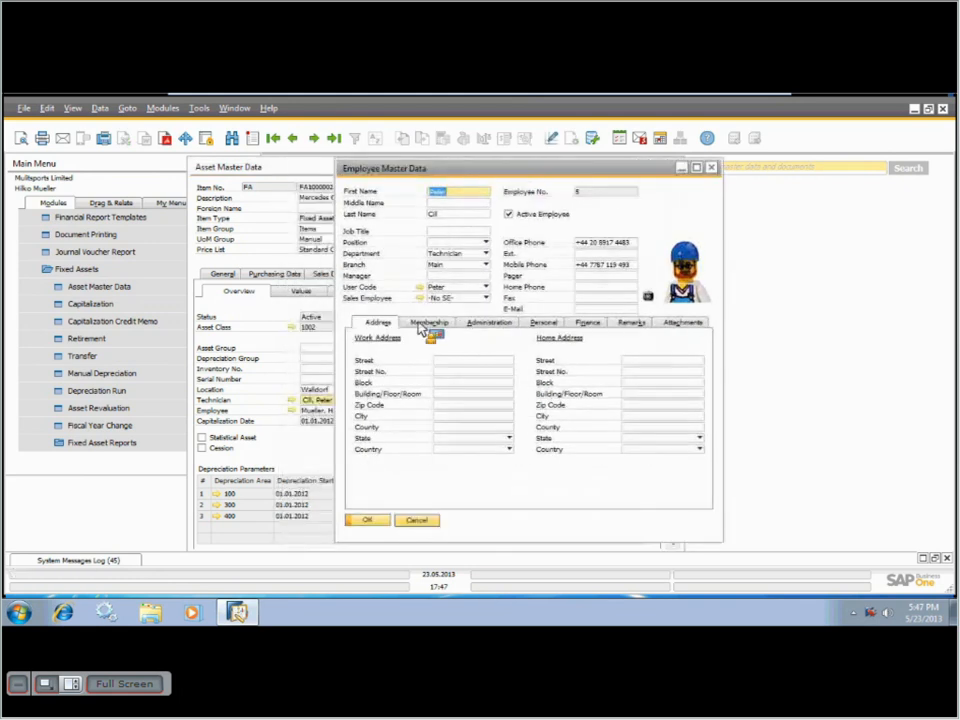
click(377, 521)
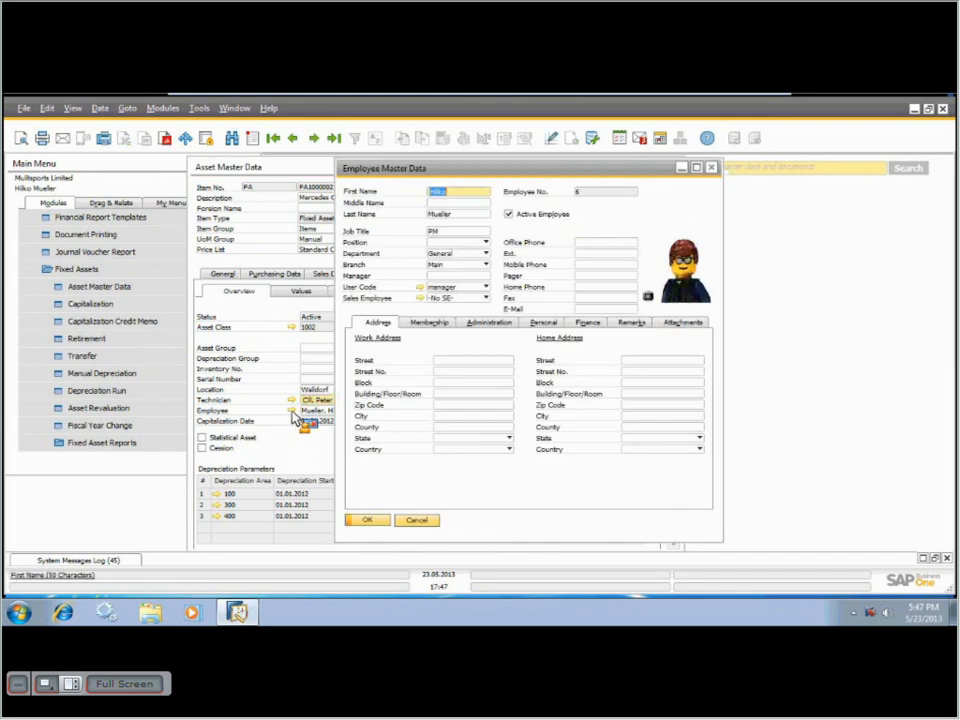
click(369, 521)
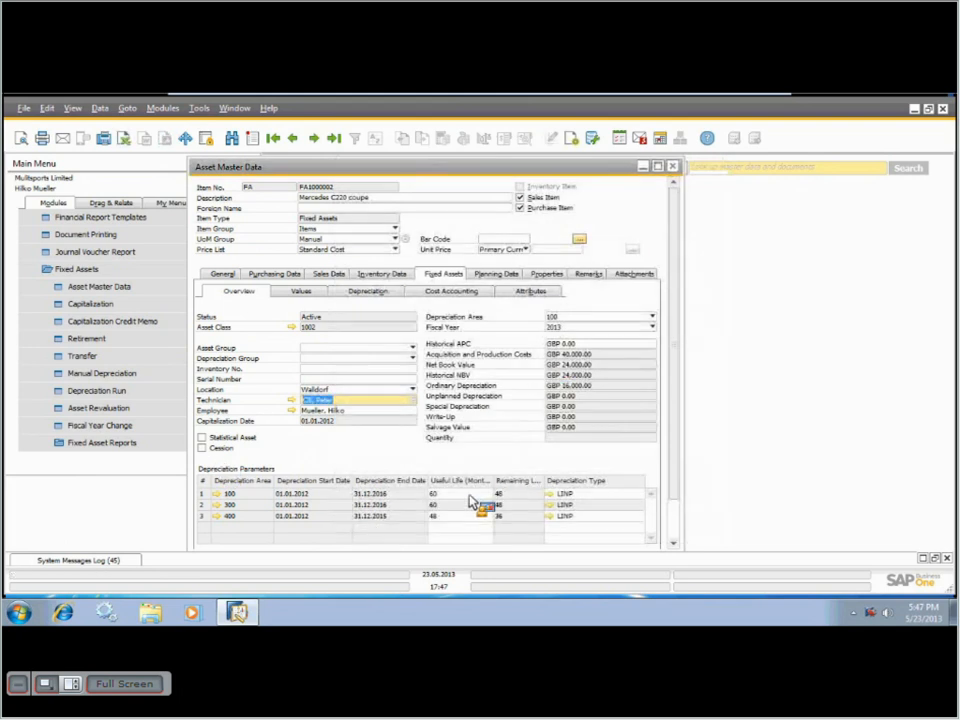
click(455, 494)
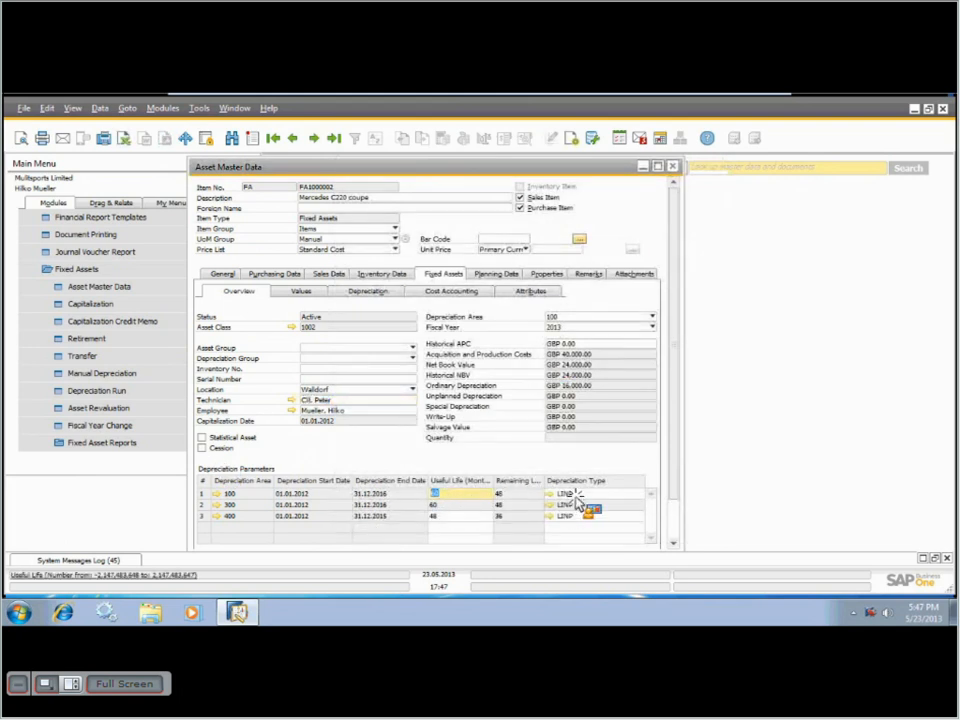
key(Tab)
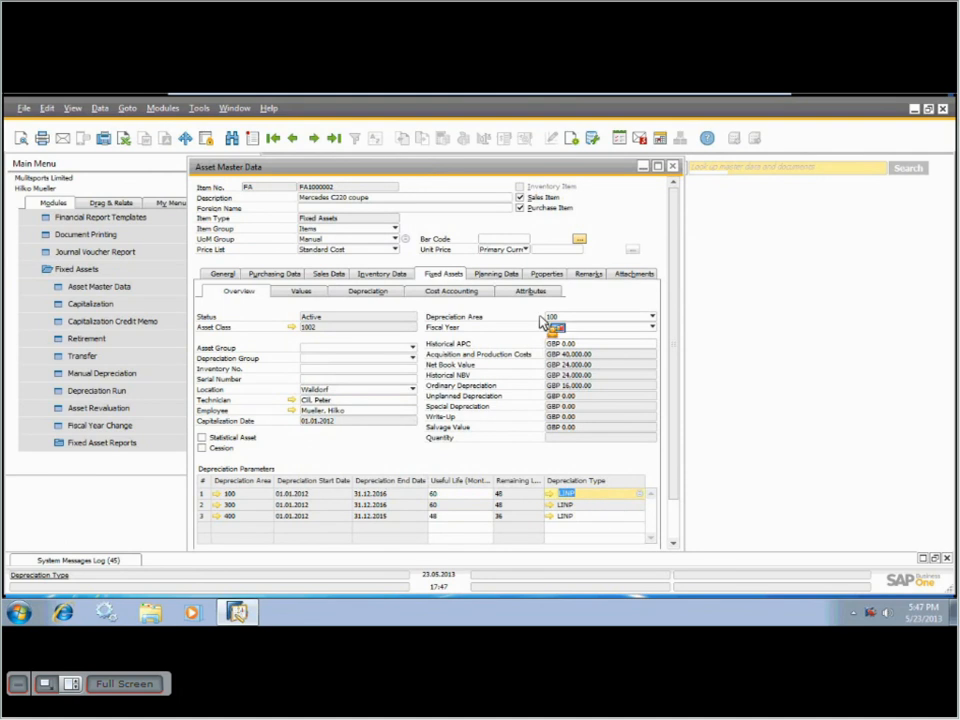
Examine the Mercedes C220 coupe's transaction values for depreciation area 100 in fiscal year 2013
click(305, 292)
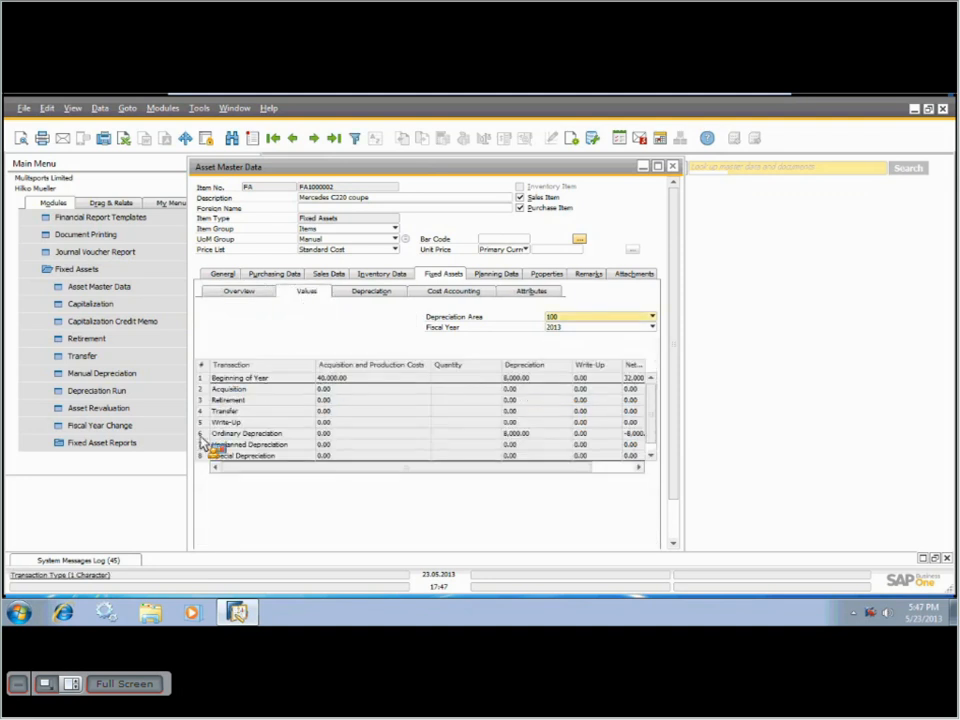
click(650, 454)
drag(225, 467, 597, 353)
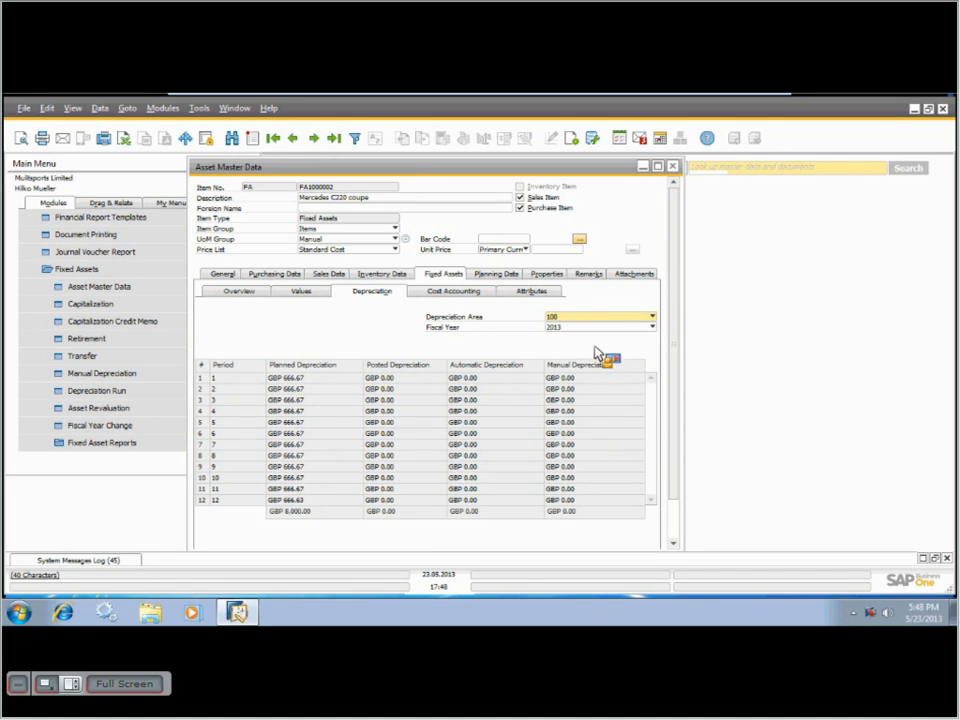
Compare the planned depreciation per period between depreciation areas for fiscal year 2013, finishing on area 400 IFRS
click(600, 316)
click(603, 350)
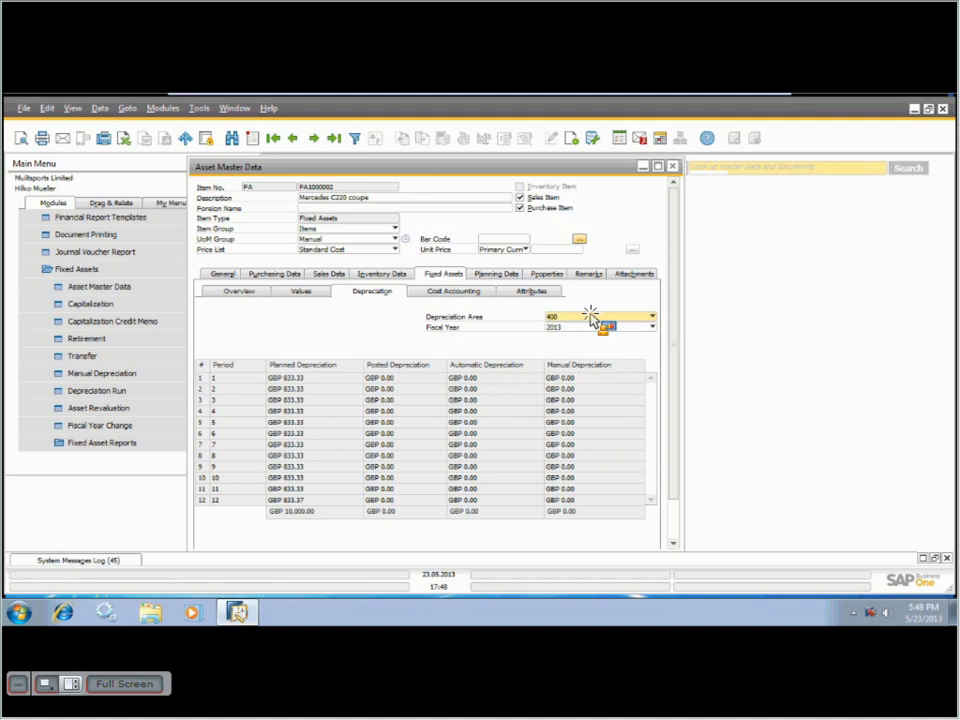
click(592, 318)
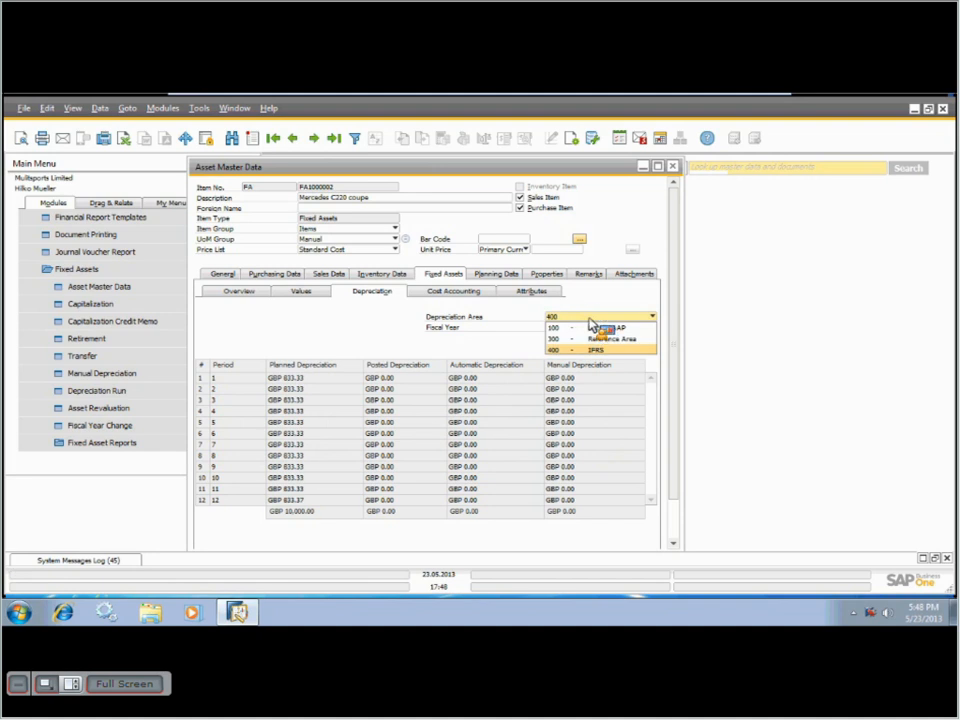
click(597, 339)
click(602, 318)
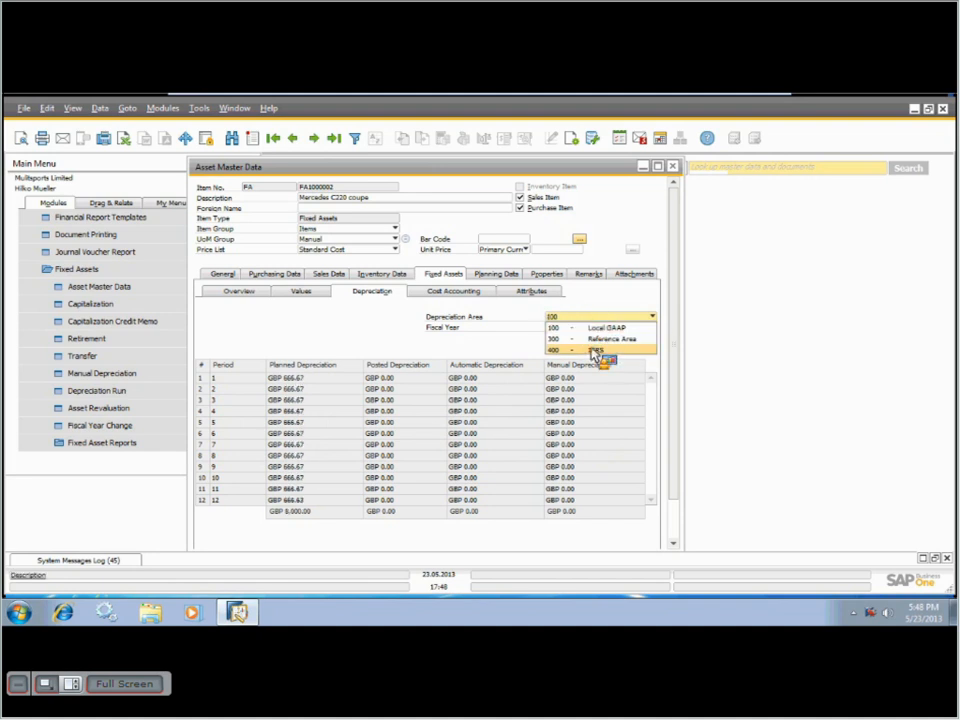
click(597, 350)
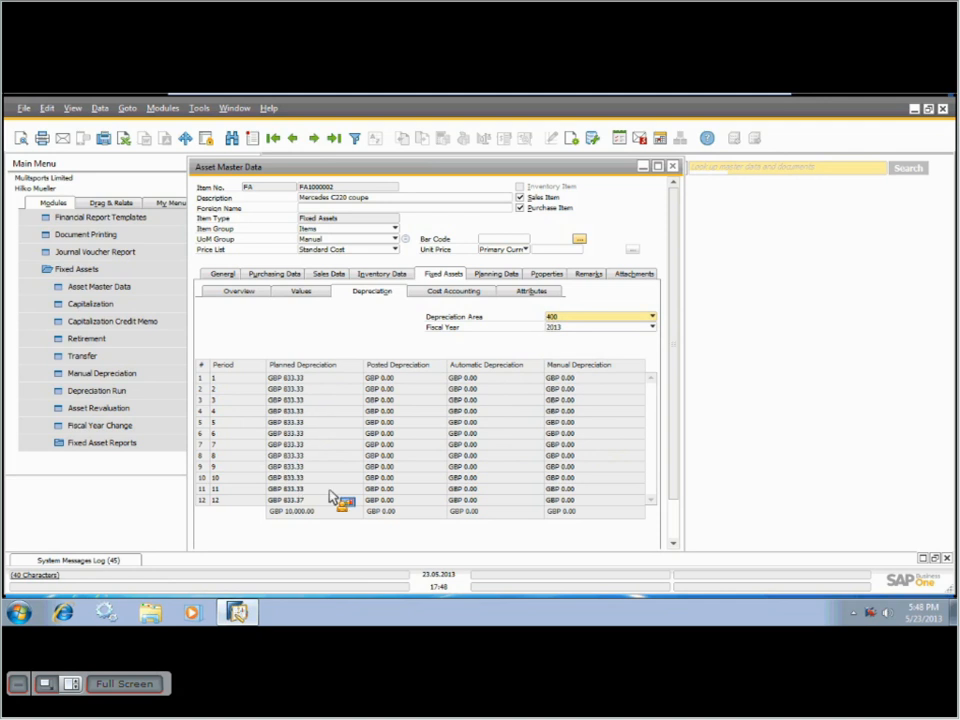
Check the asset's project and distribution rule assignments, and its Number of Seats and Import Date attributes
click(247, 295)
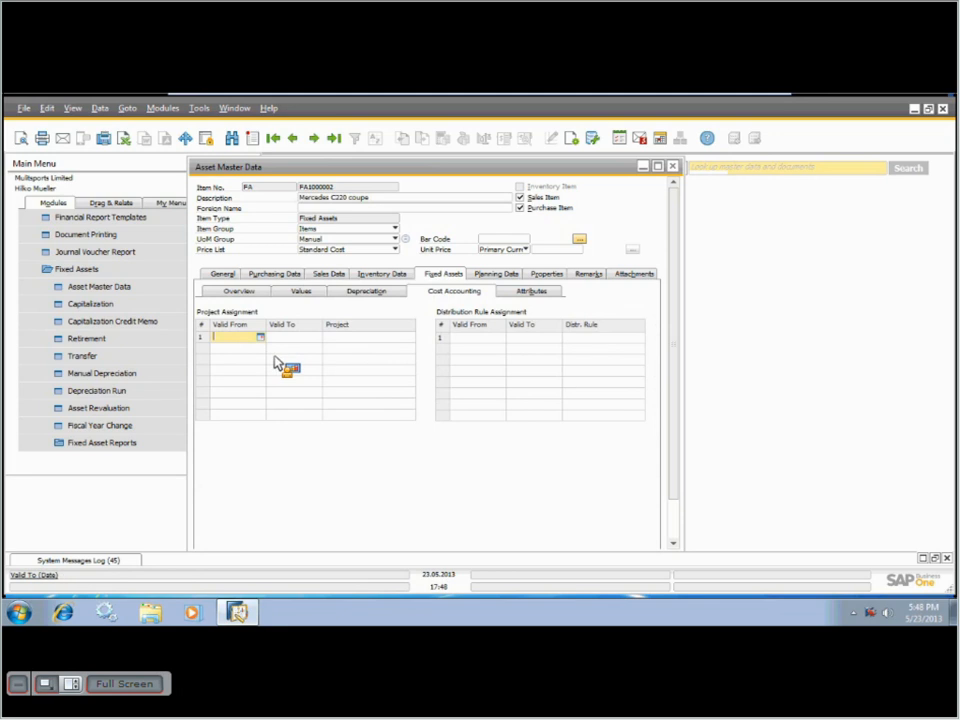
click(485, 340)
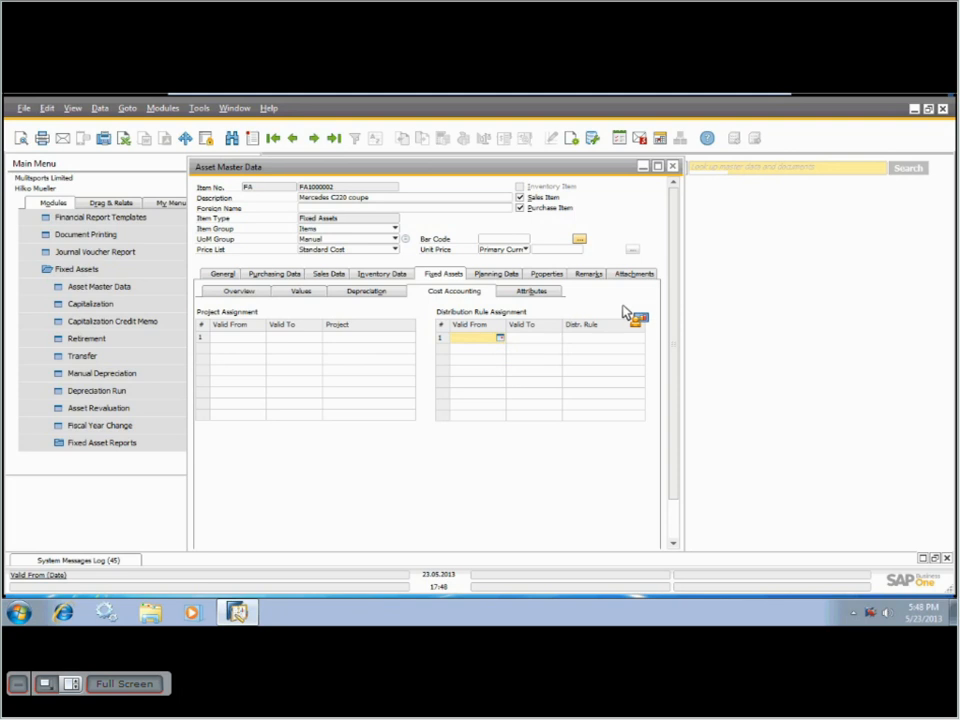
click(522, 291)
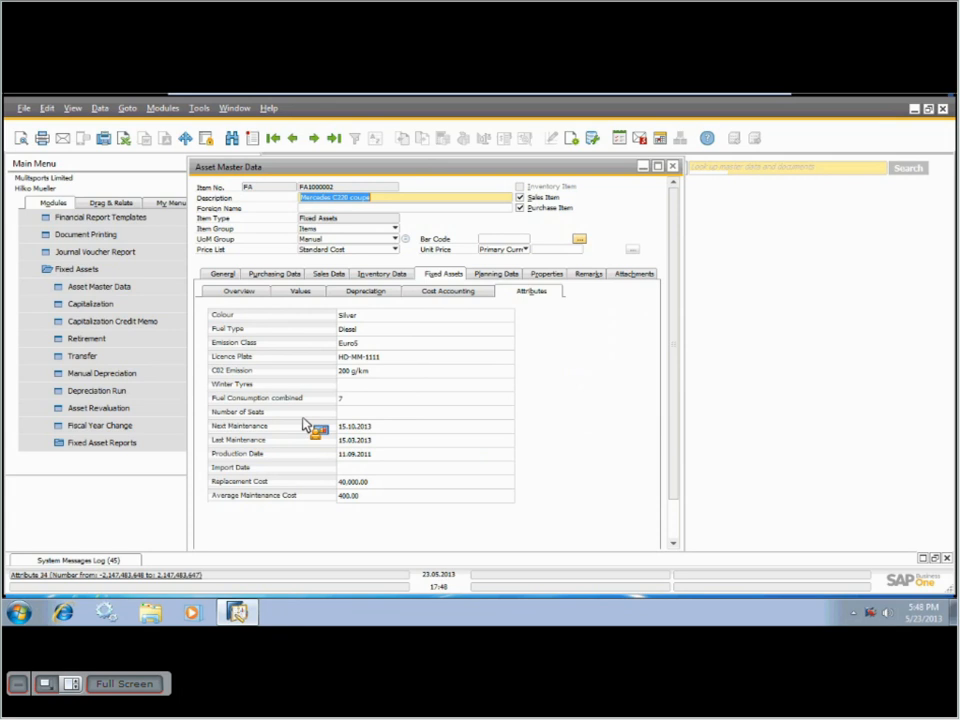
click(365, 411)
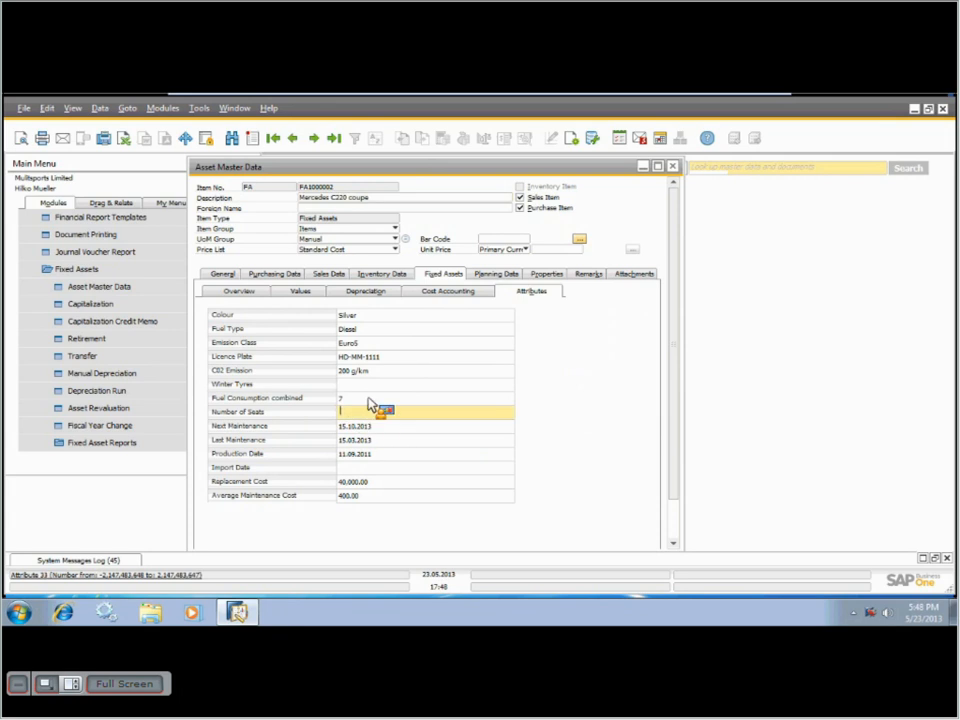
click(365, 468)
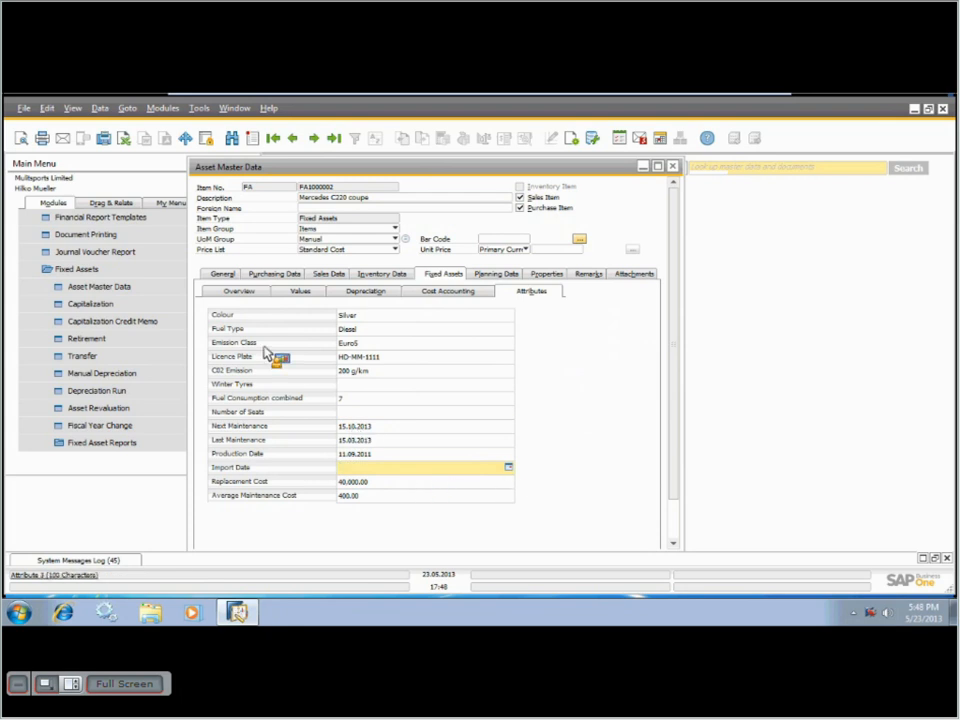
Start a new fixed asset in number series FA, check its empty attributes, and assign asset class 1002
click(252, 140)
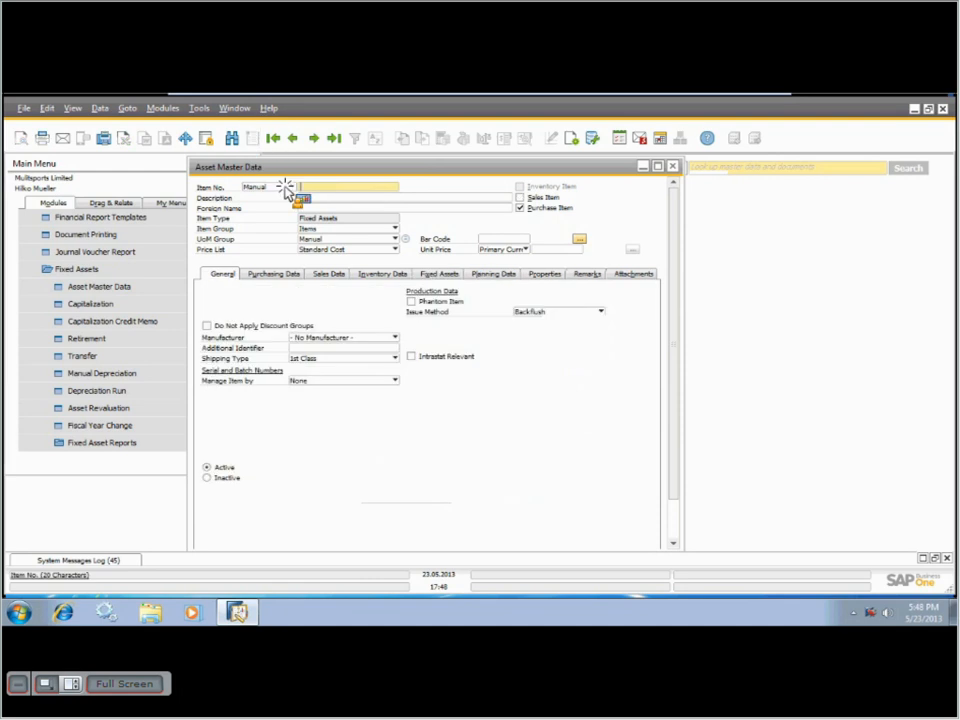
click(427, 275)
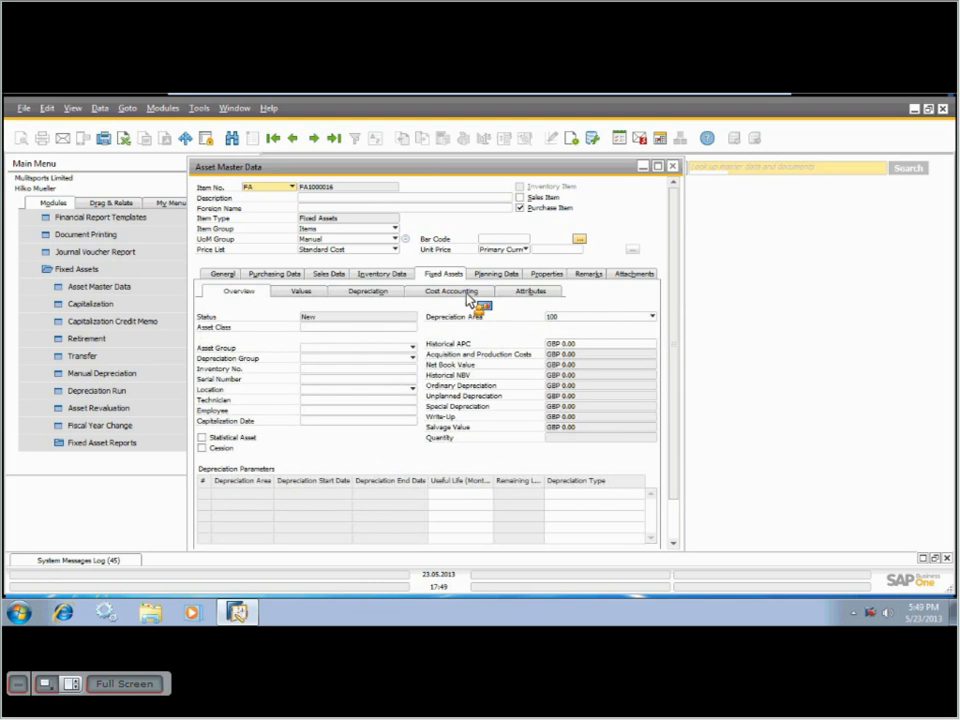
click(535, 291)
click(484, 293)
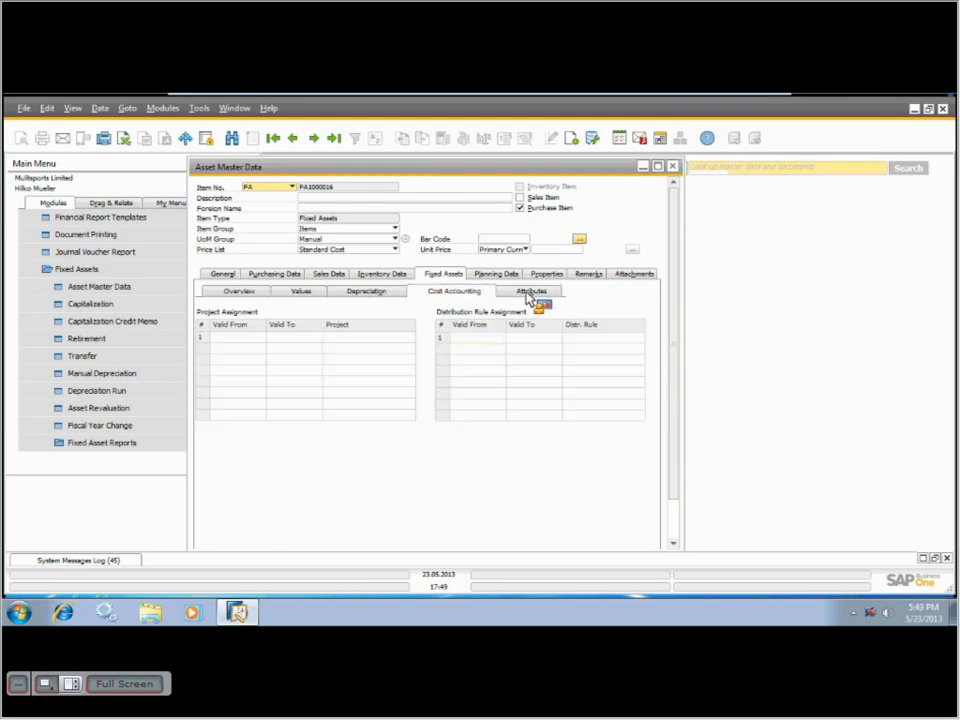
click(530, 296)
drag(497, 163, 594, 146)
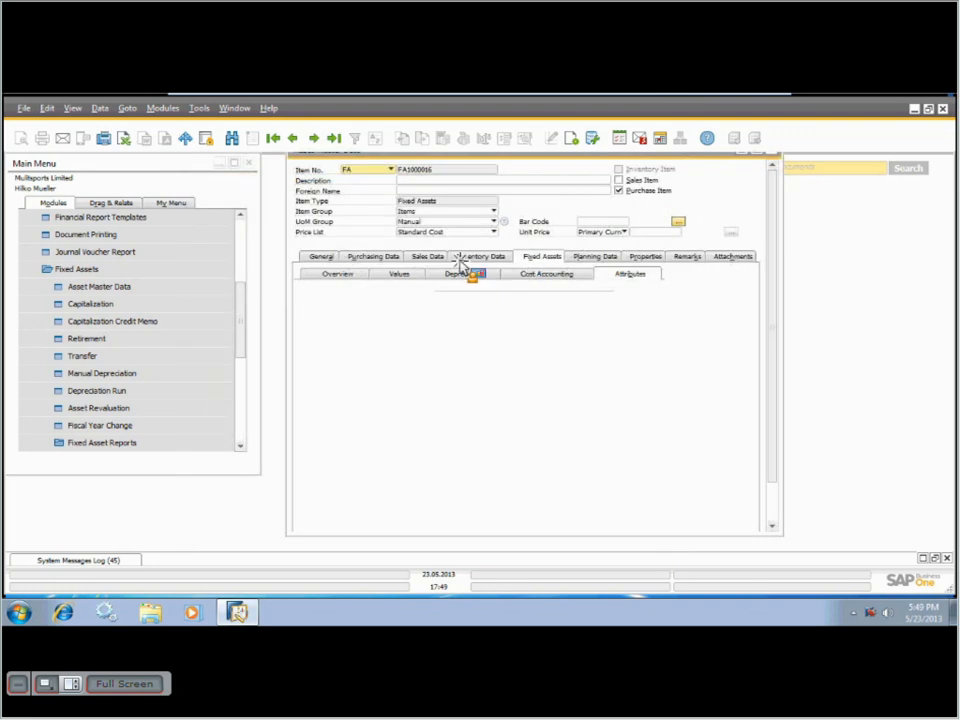
click(330, 276)
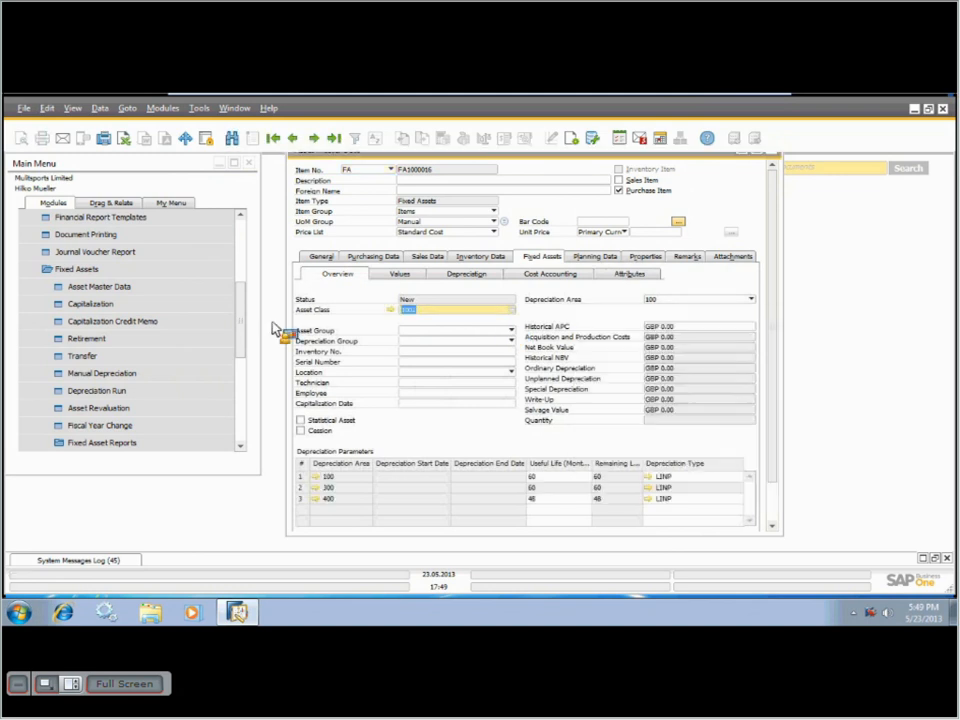
Examine the default attribute values the new asset takes from its class, including Colour, Emission Class and Licence Plate
click(630, 276)
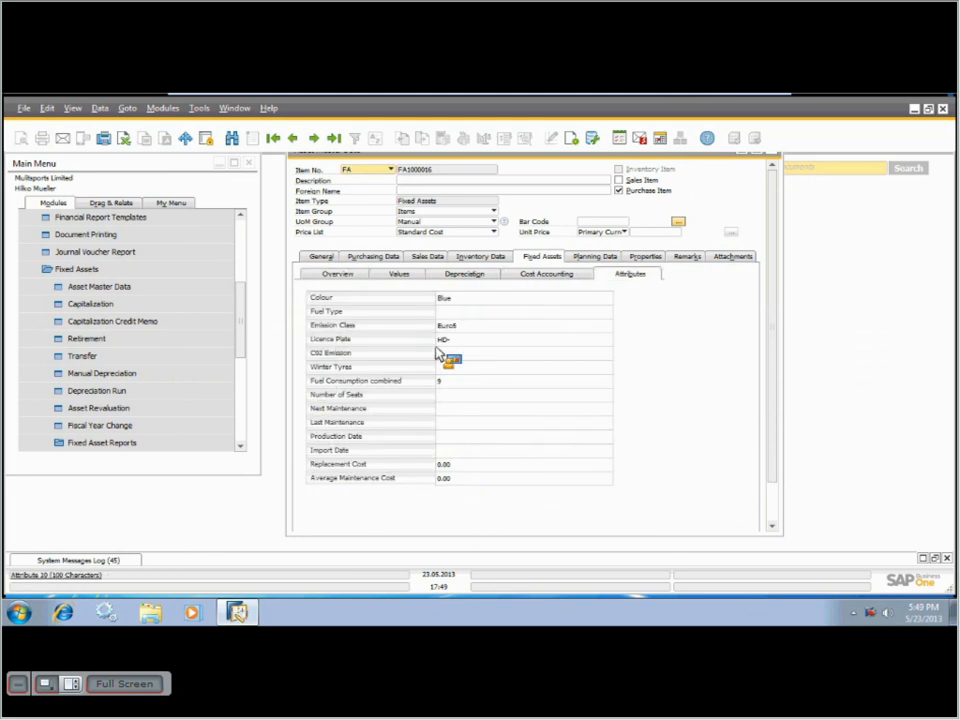
click(443, 297)
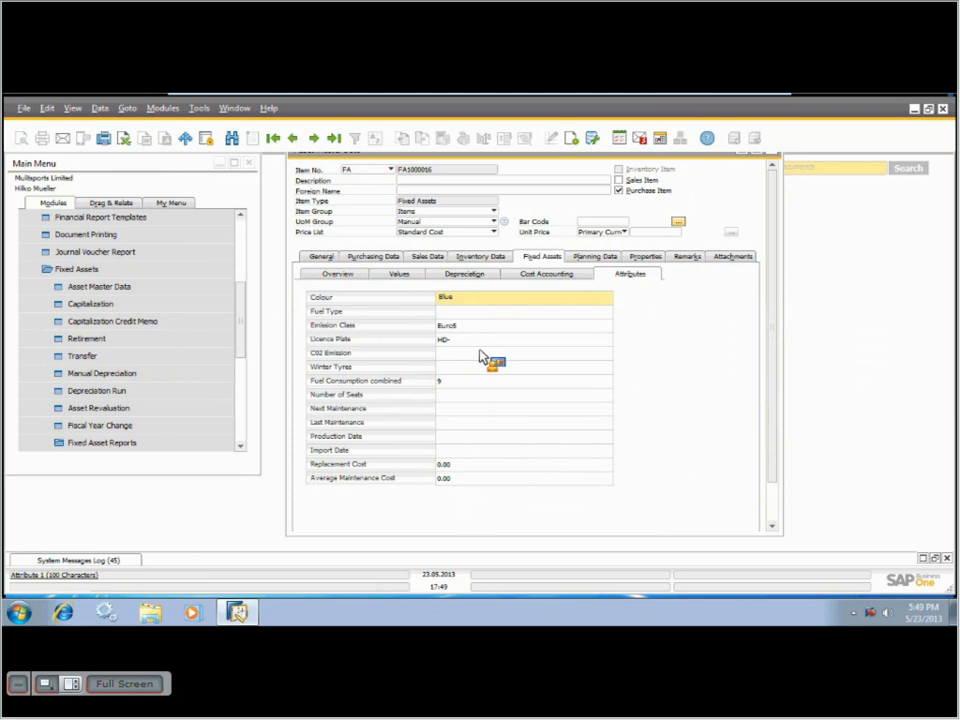
key(Tab)
key(Tab)
key(Tab)
key(End)
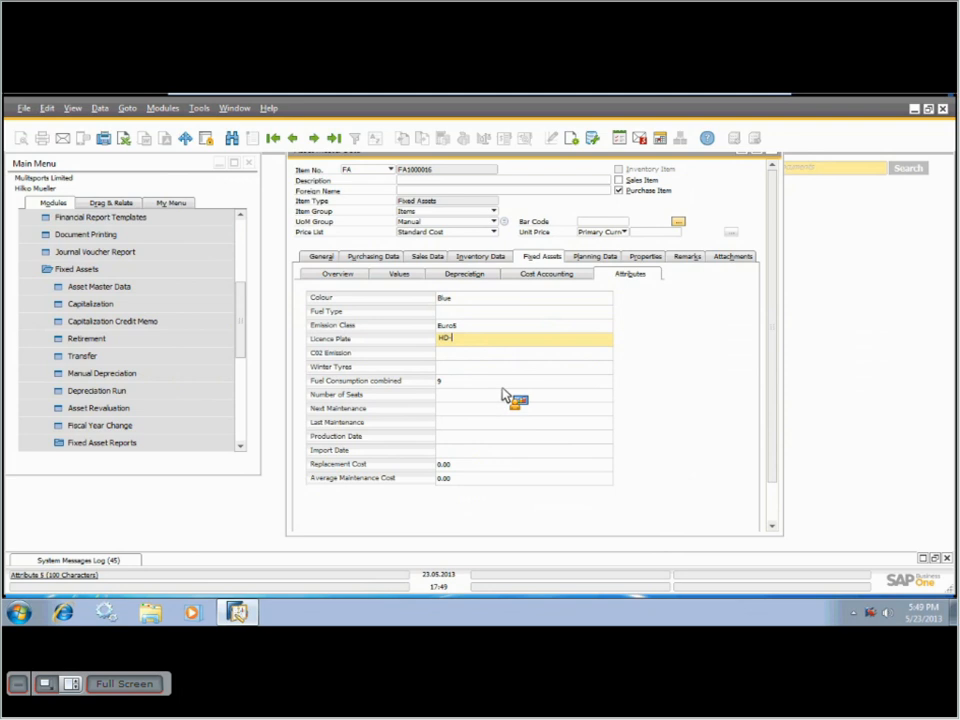
Leave the asset record, open a new A/P Invoice in Purchasing, and choose vendor S1000, Sample Vendor
click(707, 138)
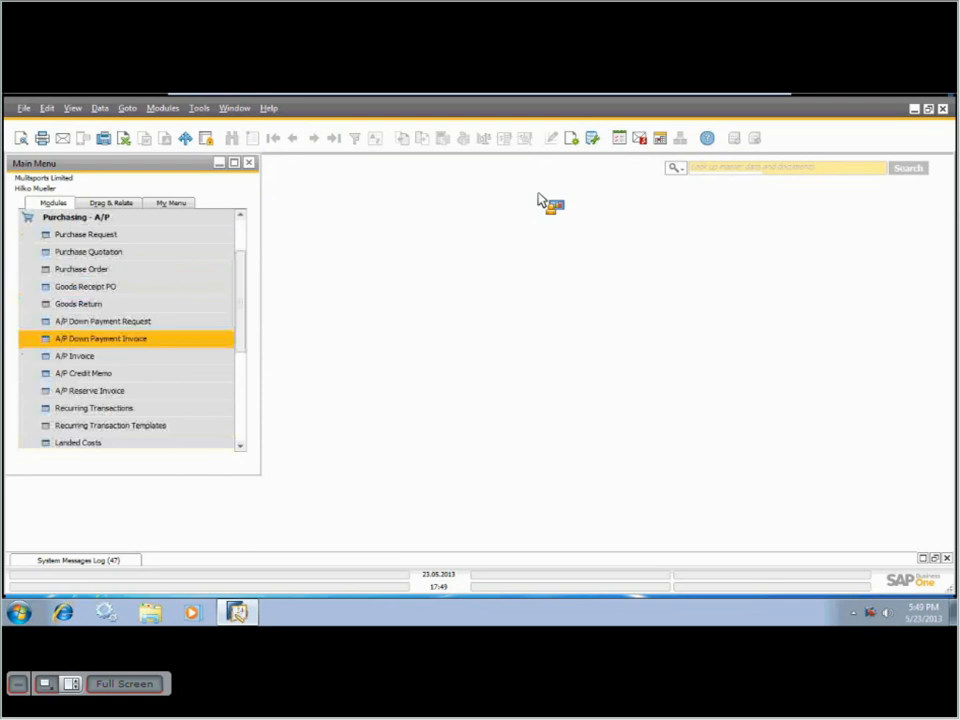
drag(555, 166, 371, 177)
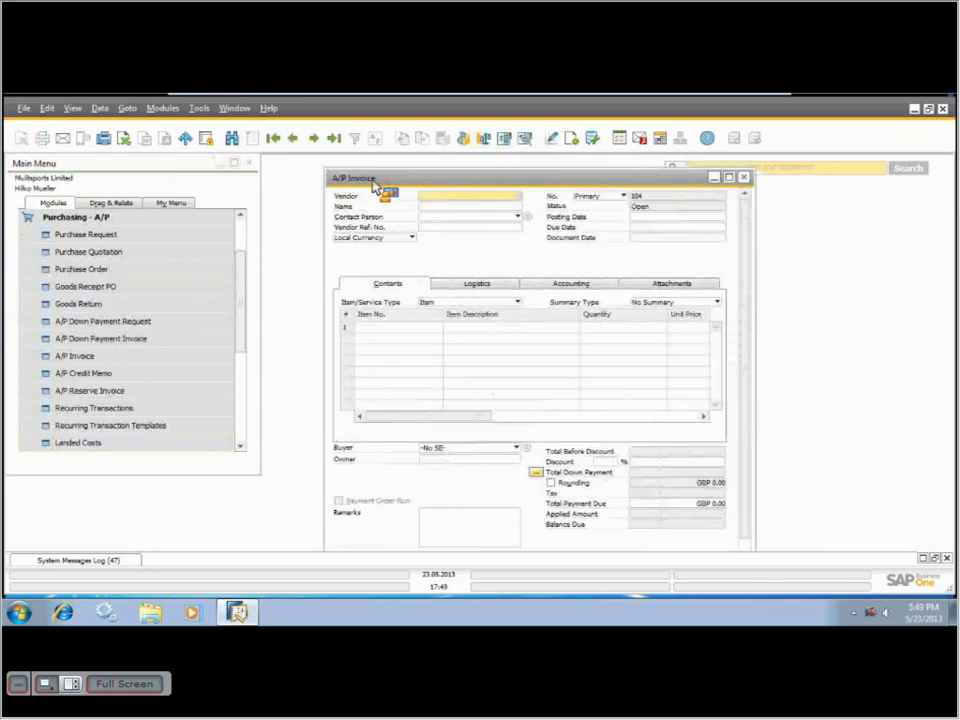
click(244, 230)
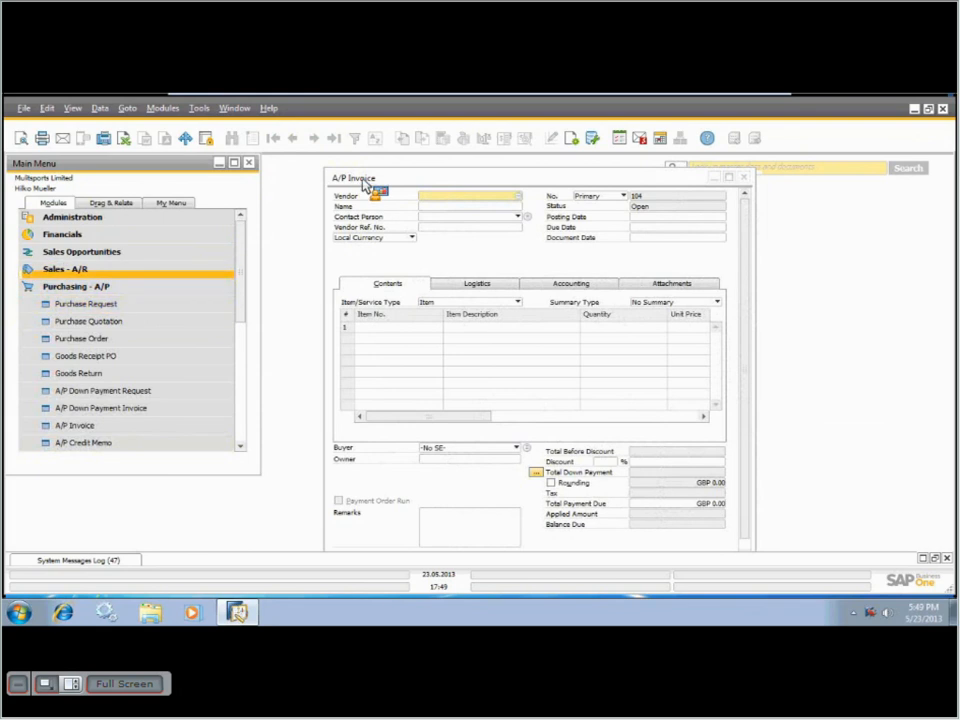
drag(362, 182, 318, 178)
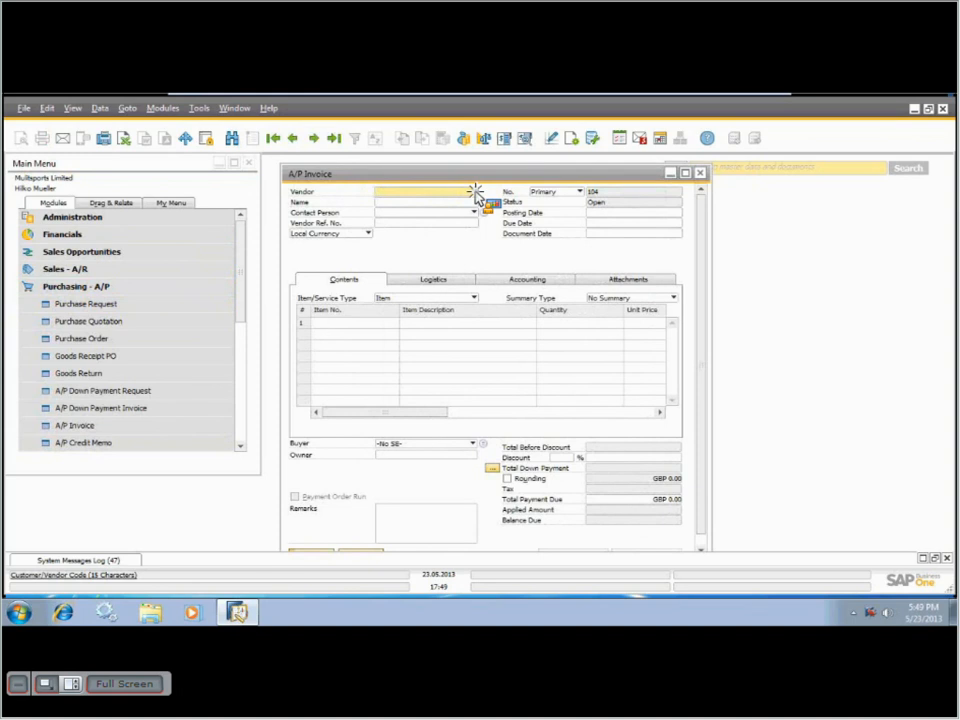
click(487, 200)
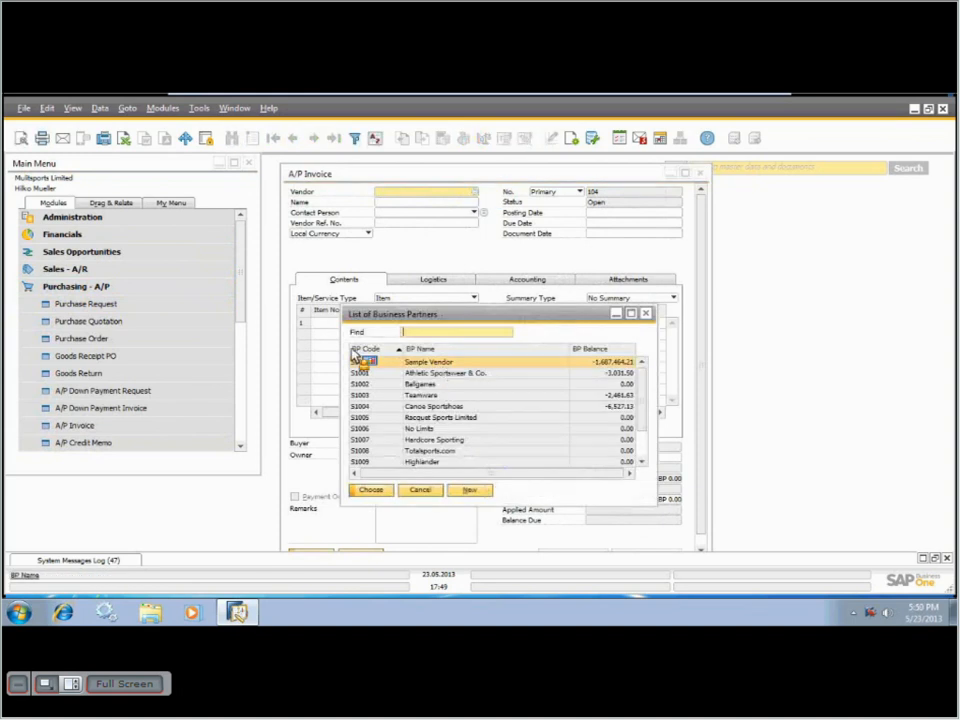
double_click(364, 361)
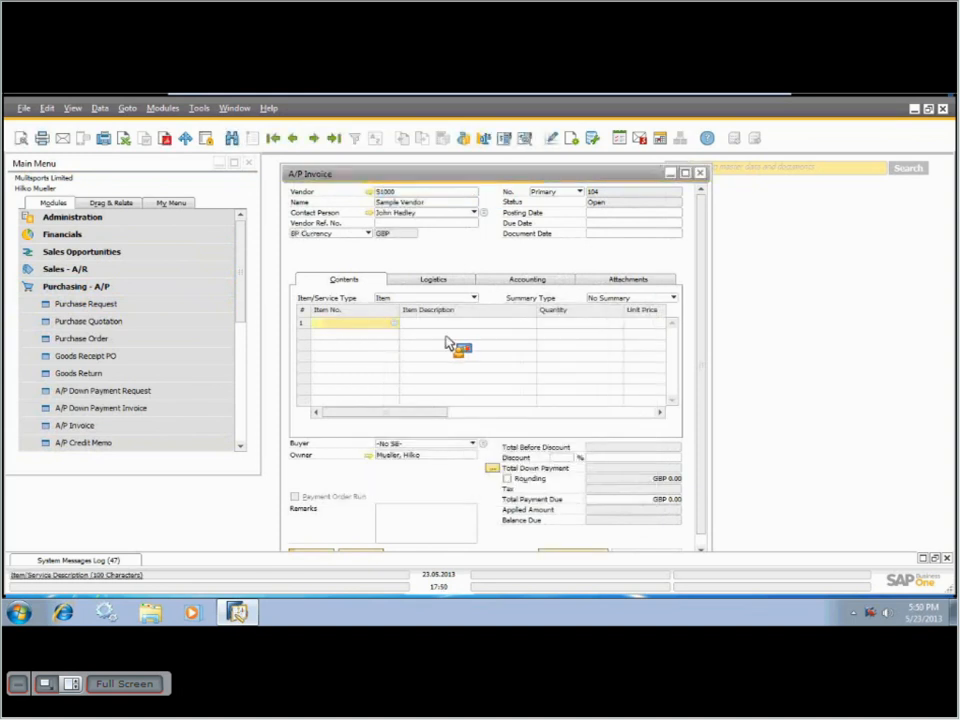
Create a new asset from the invoice's first item line, using number series FA and the description Audi A6
key(Tab)
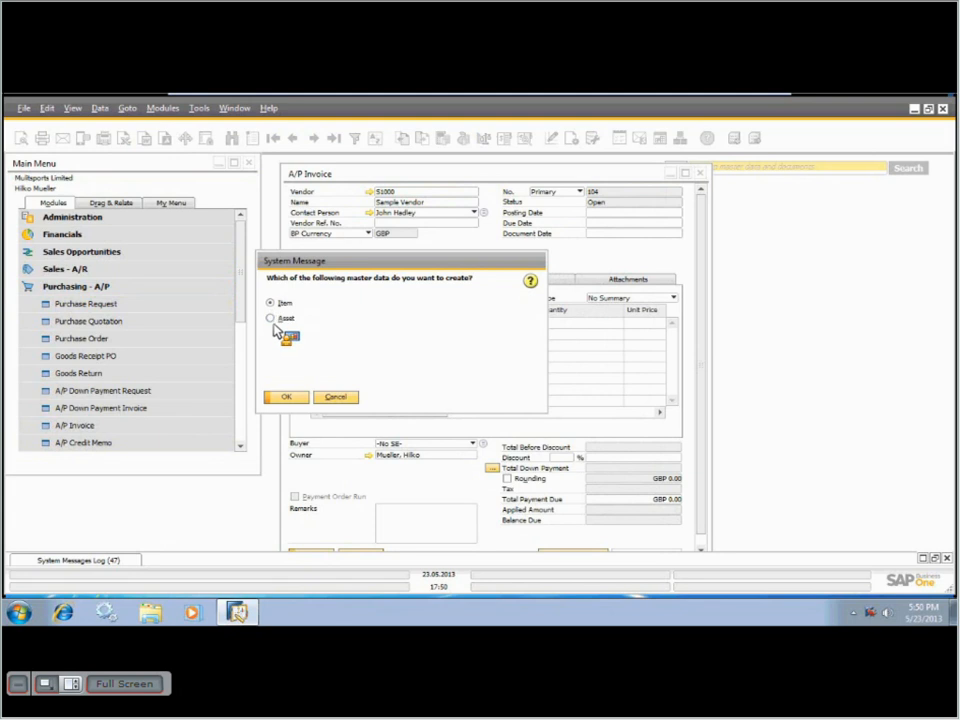
click(288, 398)
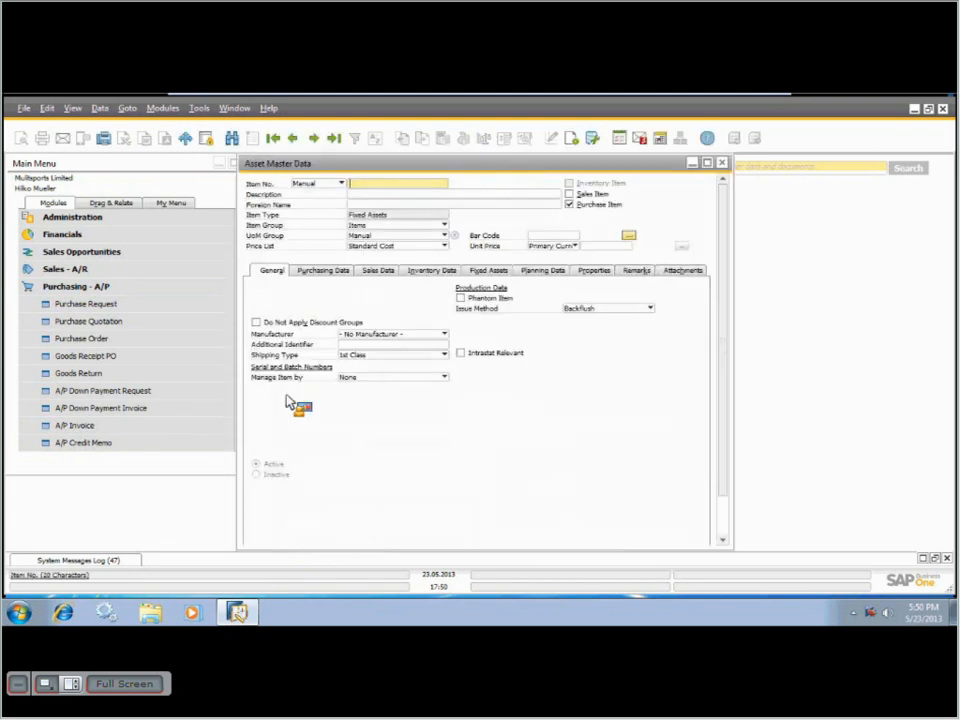
click(340, 184)
click(320, 205)
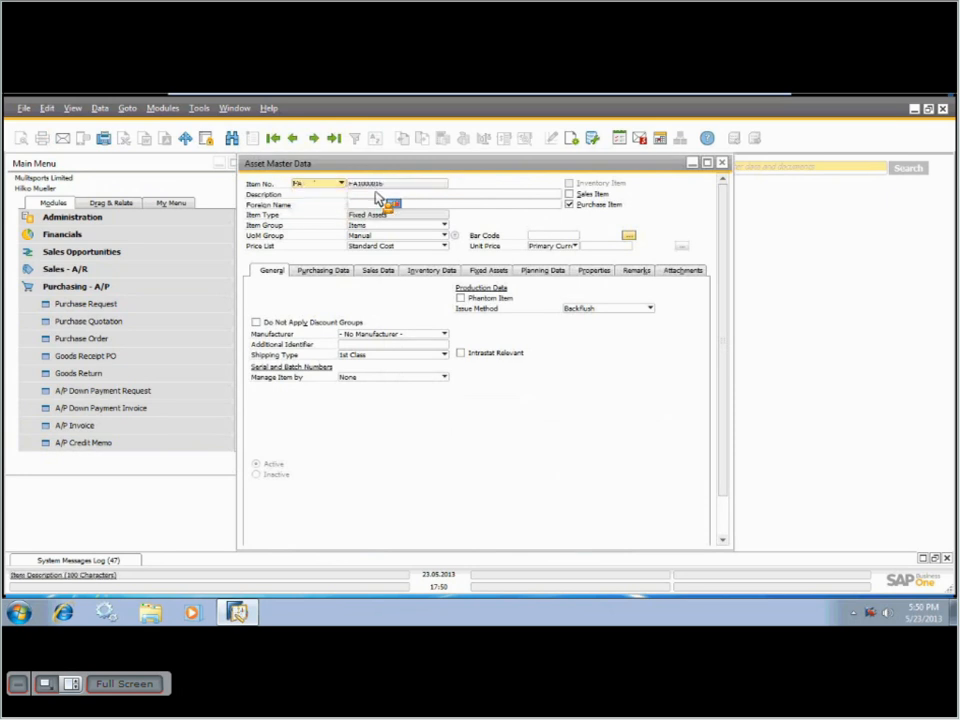
click(378, 194)
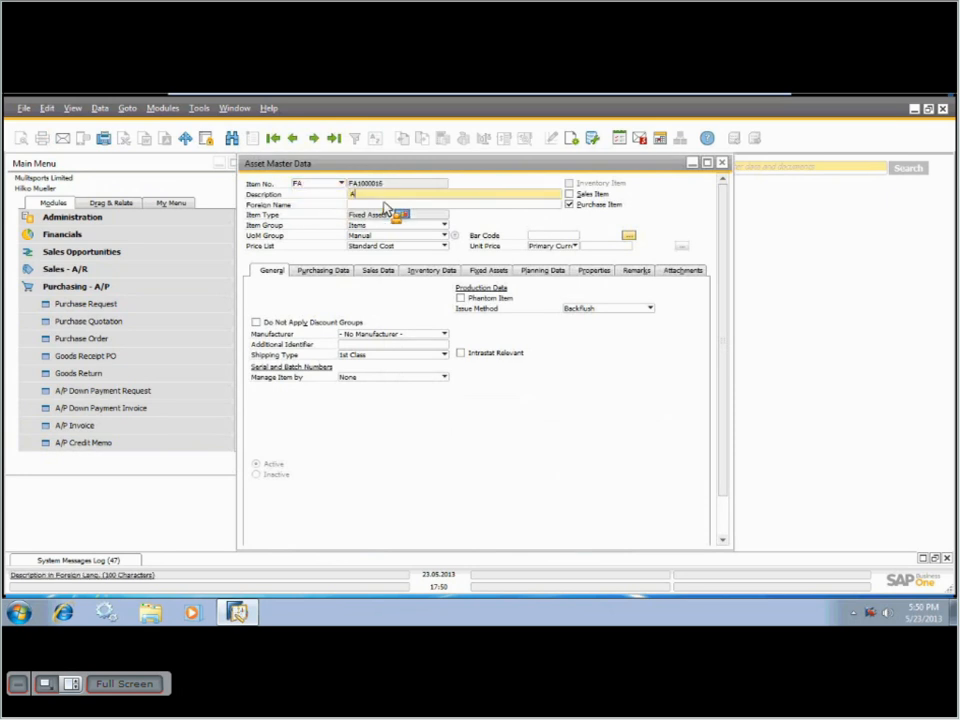
text(Audi A6)
Assign asset class 1002, Vehicles, to the Audi A6 and add the asset, continuing without a defined warehouse price
click(488, 273)
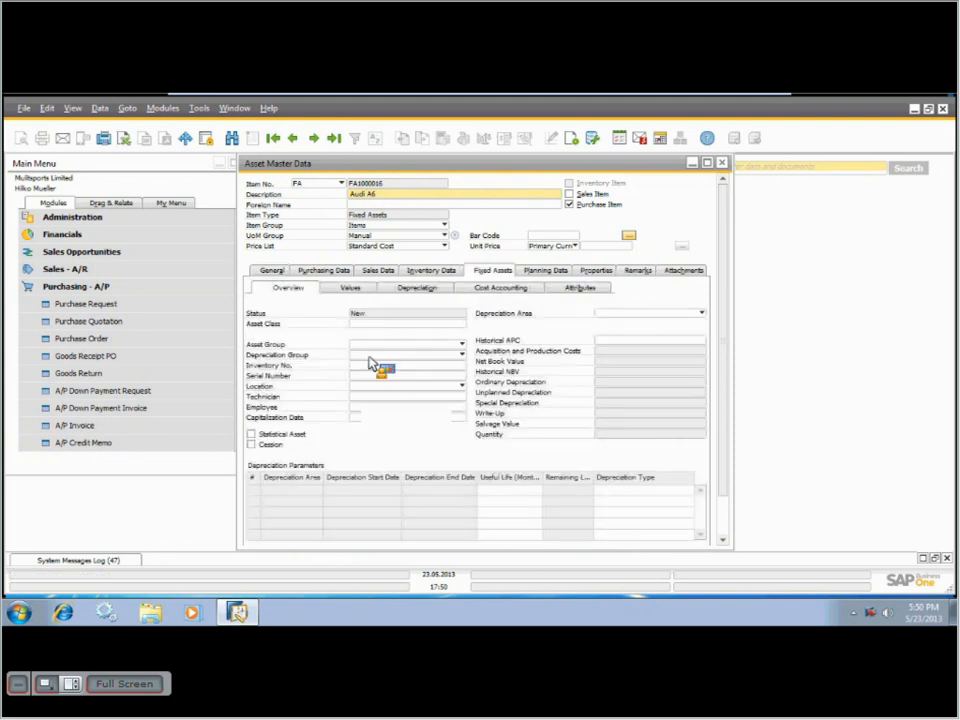
click(386, 322)
key(Tab)
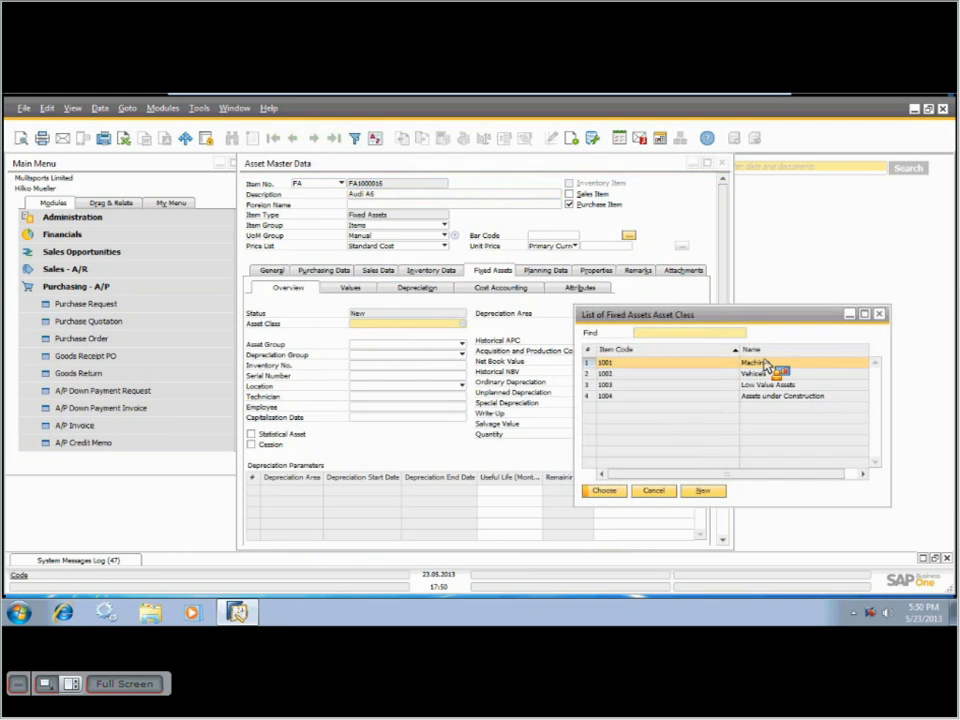
double_click(766, 373)
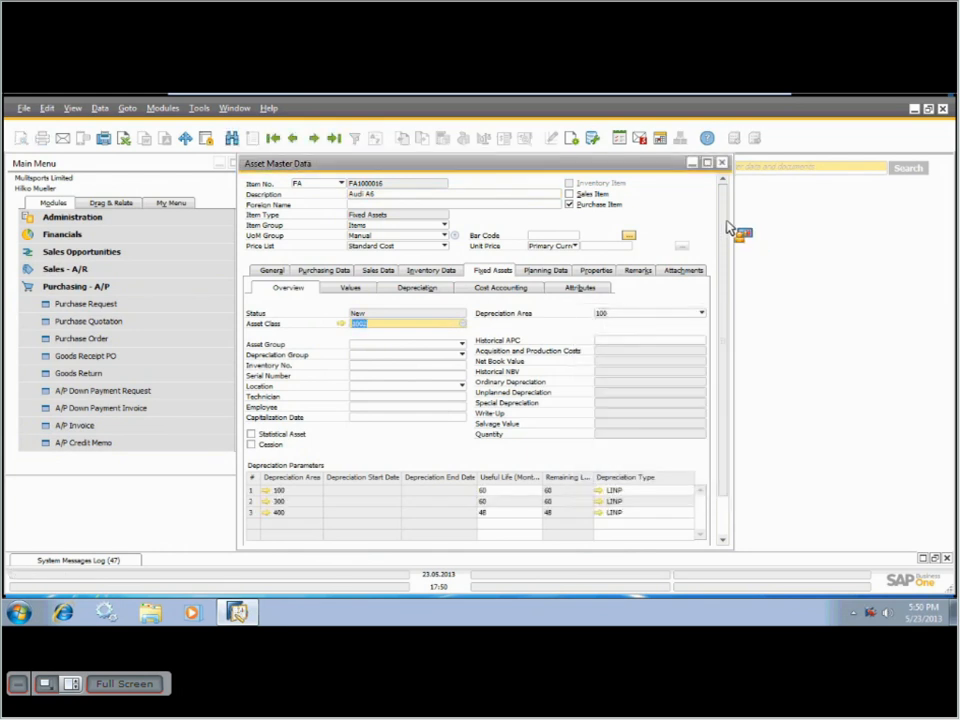
scroll(724, 170, down, 2)
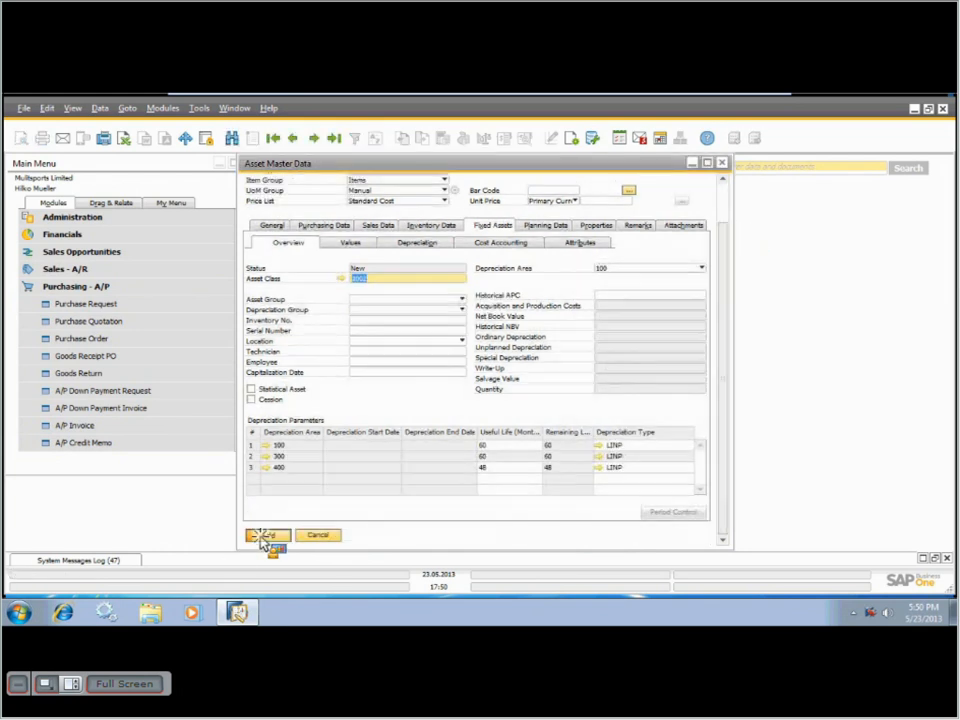
click(266, 538)
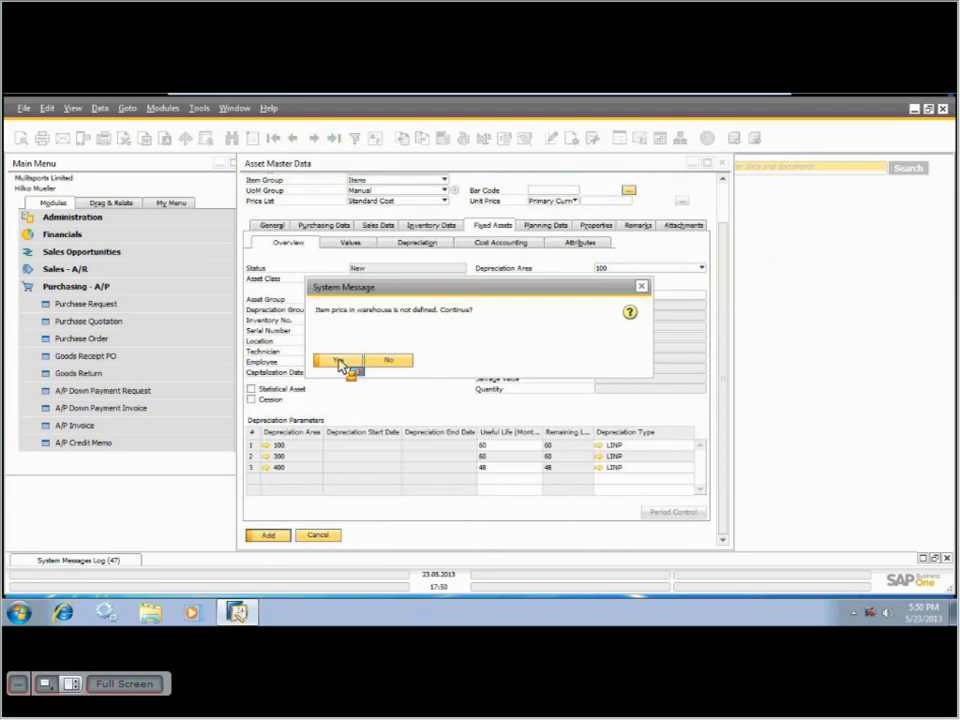
click(345, 362)
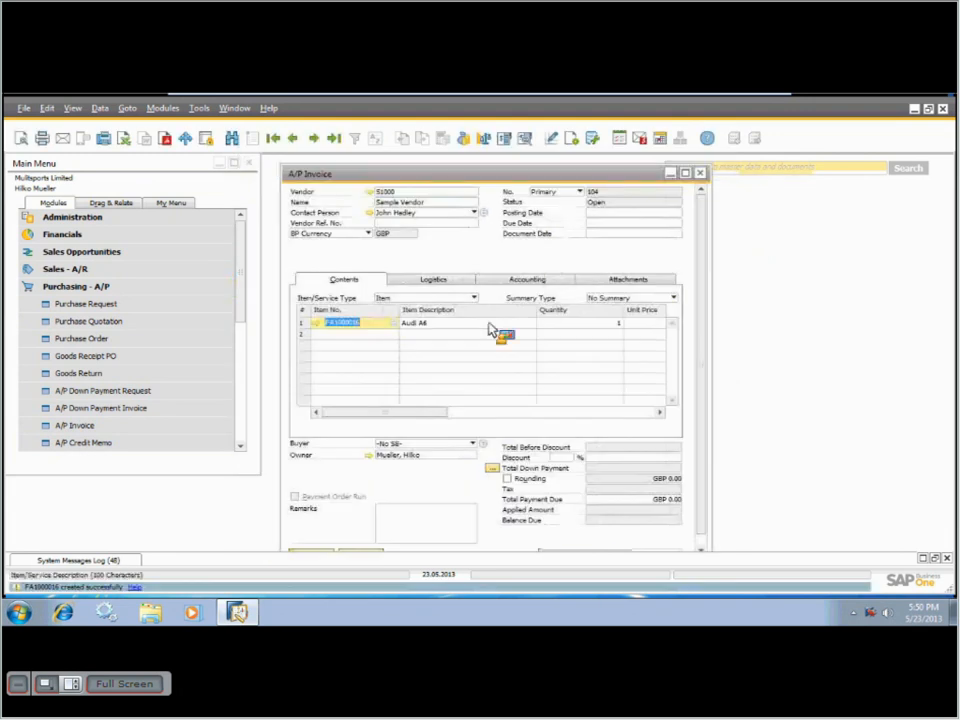
Maximize the A/P invoice, set the Audi A6 unit price to 50,000 and the posting date to 01.01.2013
double_click(551, 173)
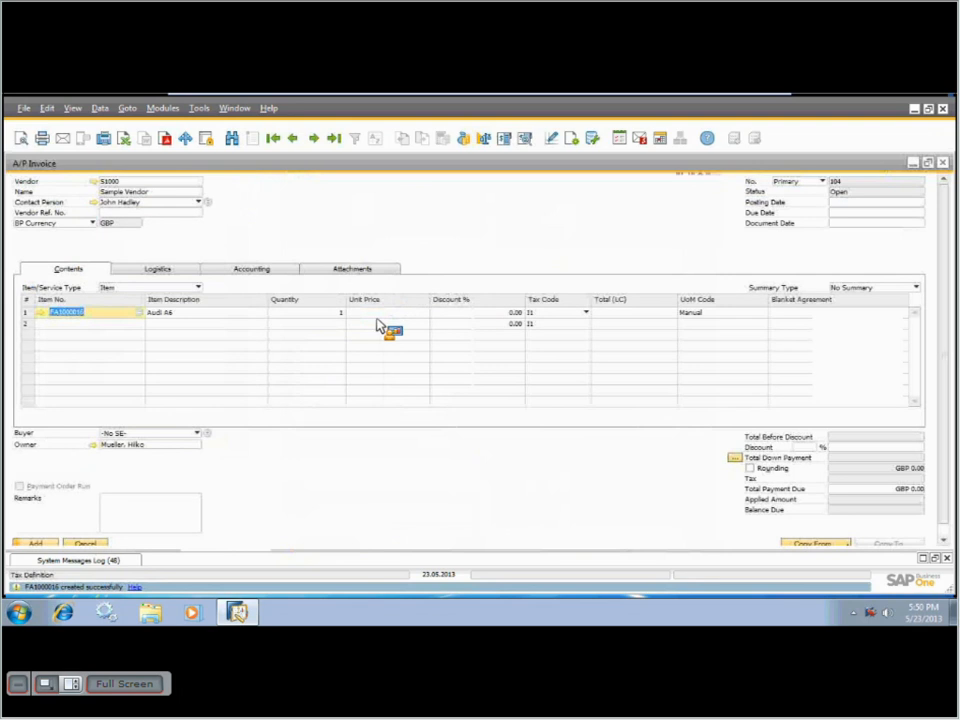
click(381, 315)
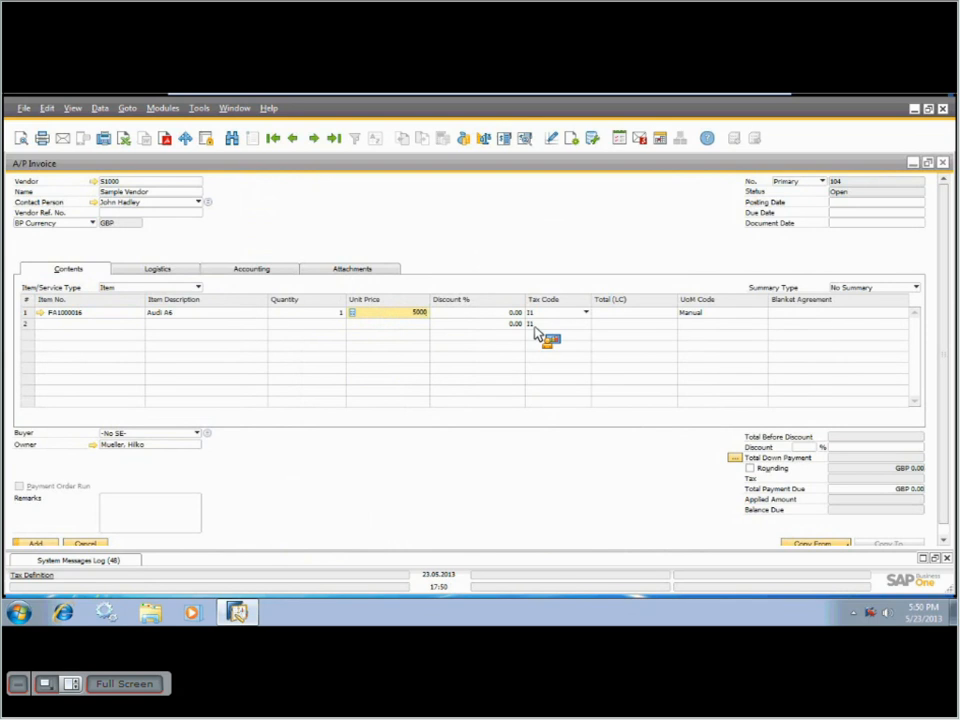
key(Tab)
click(856, 204)
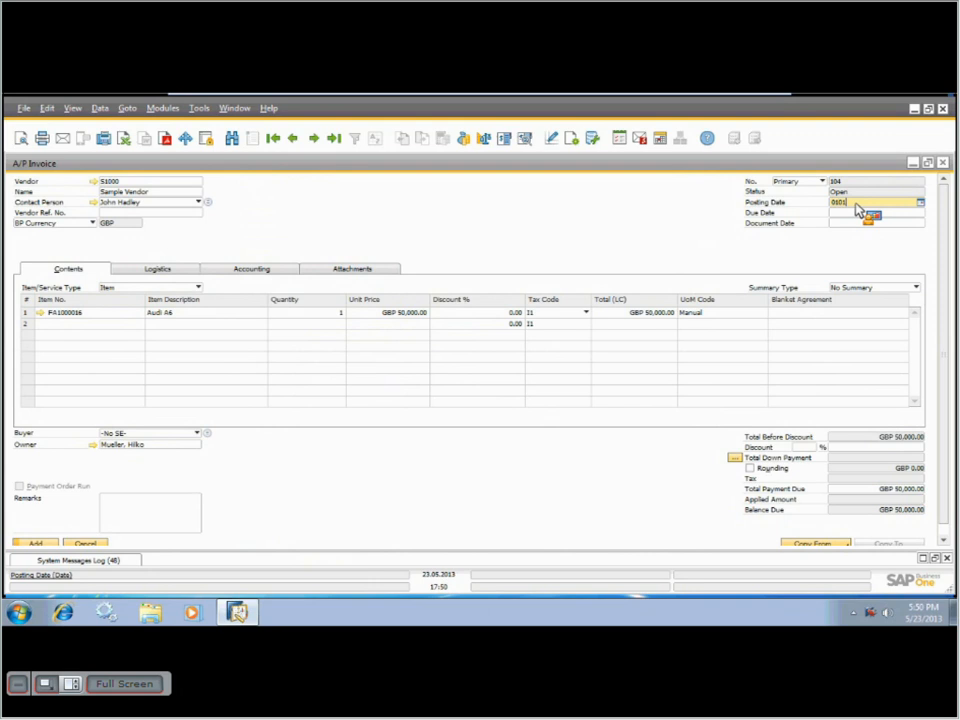
text(01.01.2013)
key(Tab)
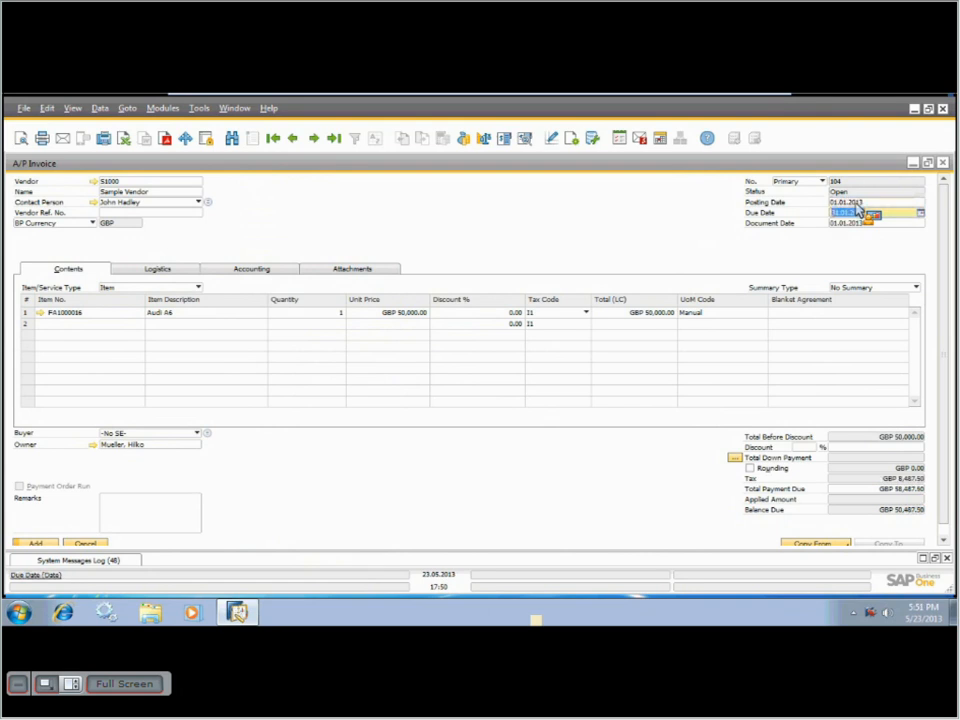
Check the invoice's Asset Value Date in the accounting details, return to the item lines, and add the invoice
click(245, 271)
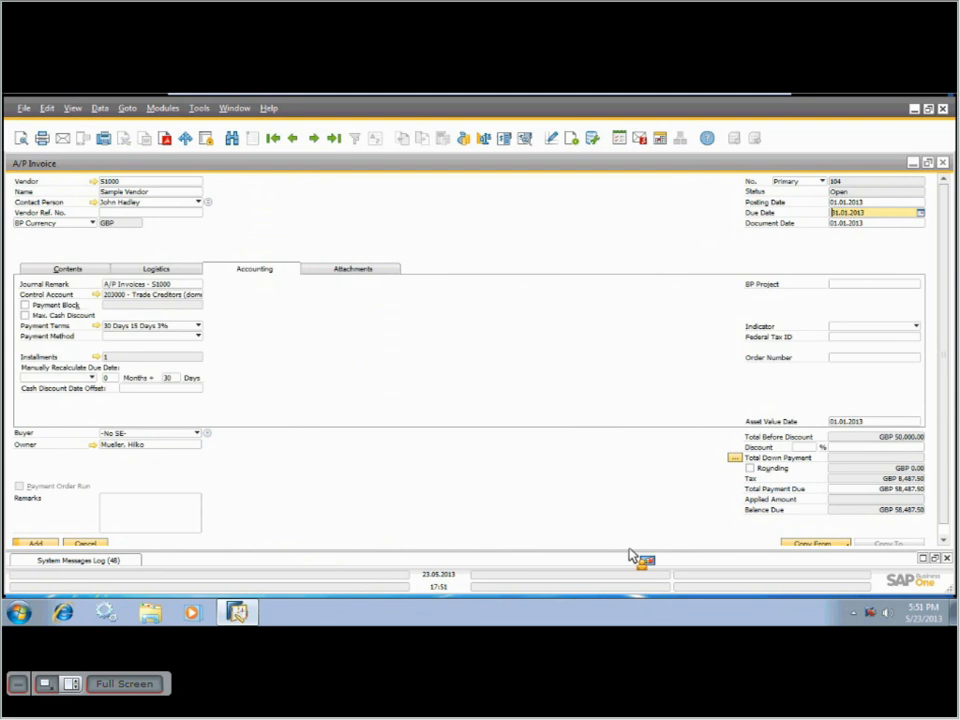
click(880, 423)
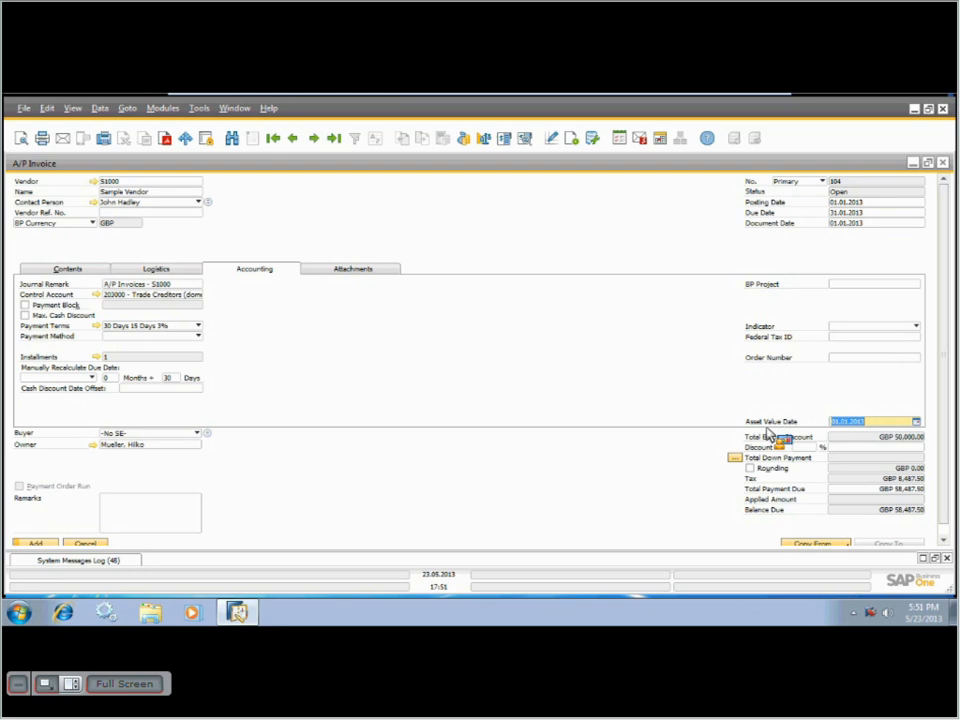
click(76, 271)
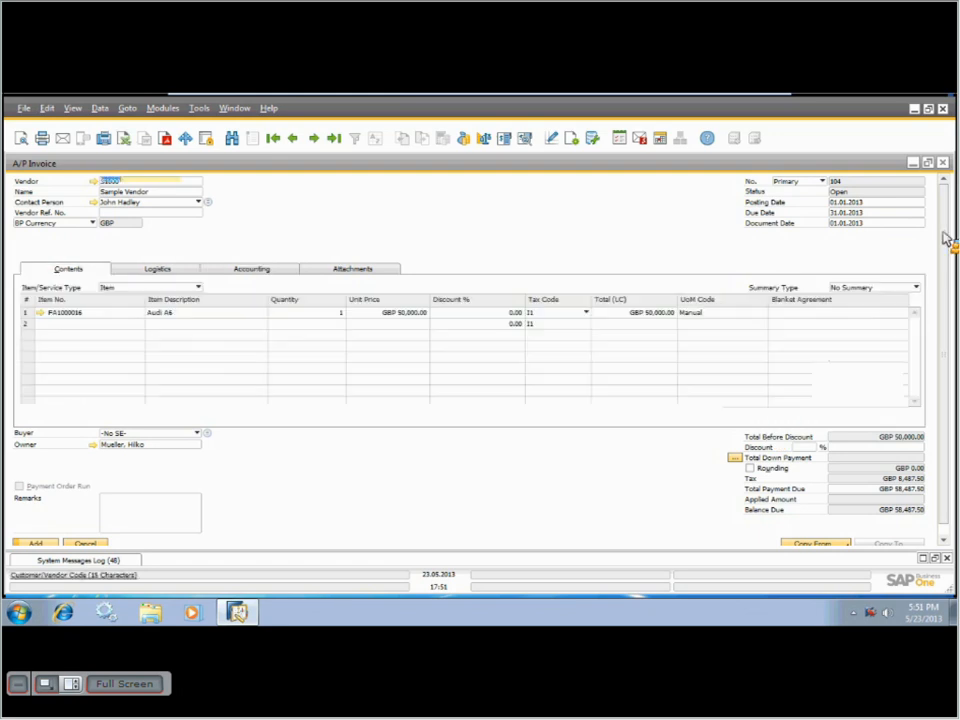
click(37, 534)
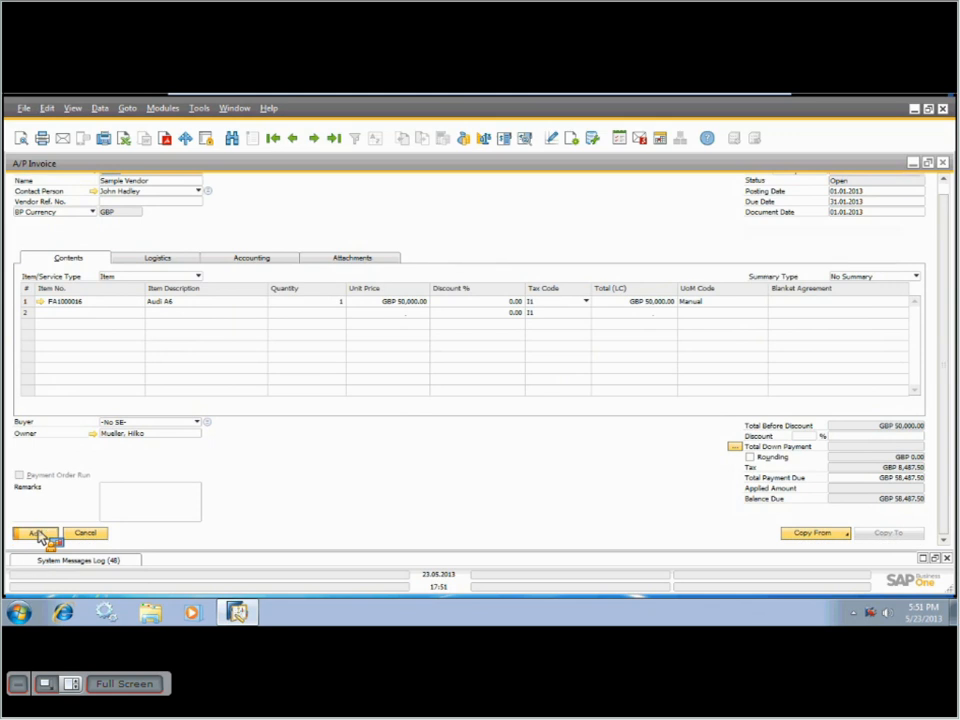
click(337, 360)
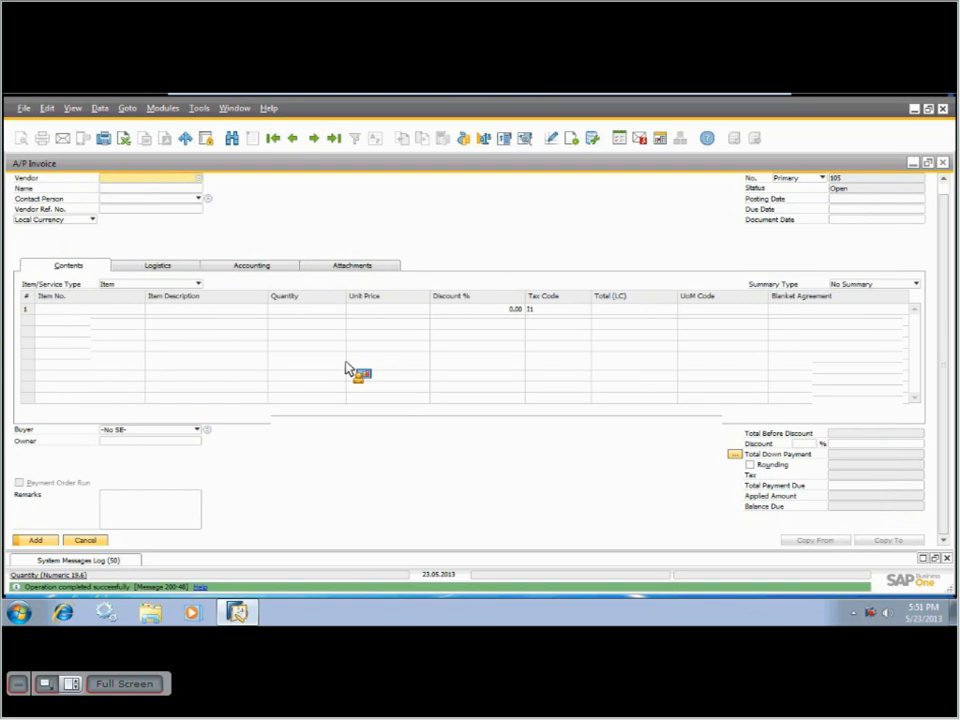
Reopen the posted Audi A6 invoice, examine the accounts in its journal entry, and close both documents
click(292, 138)
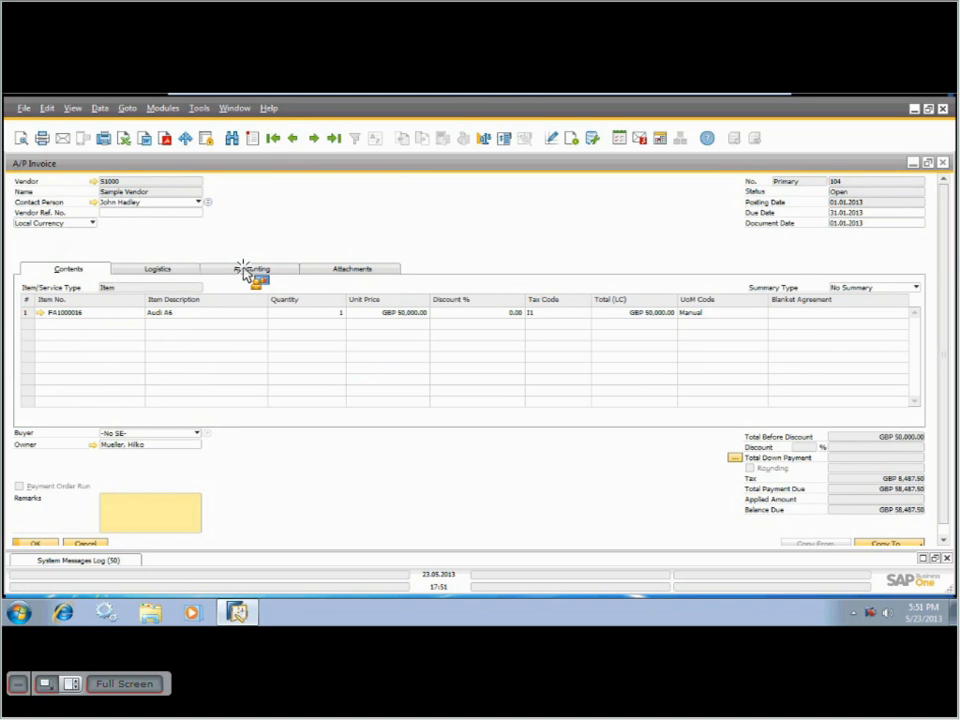
click(250, 270)
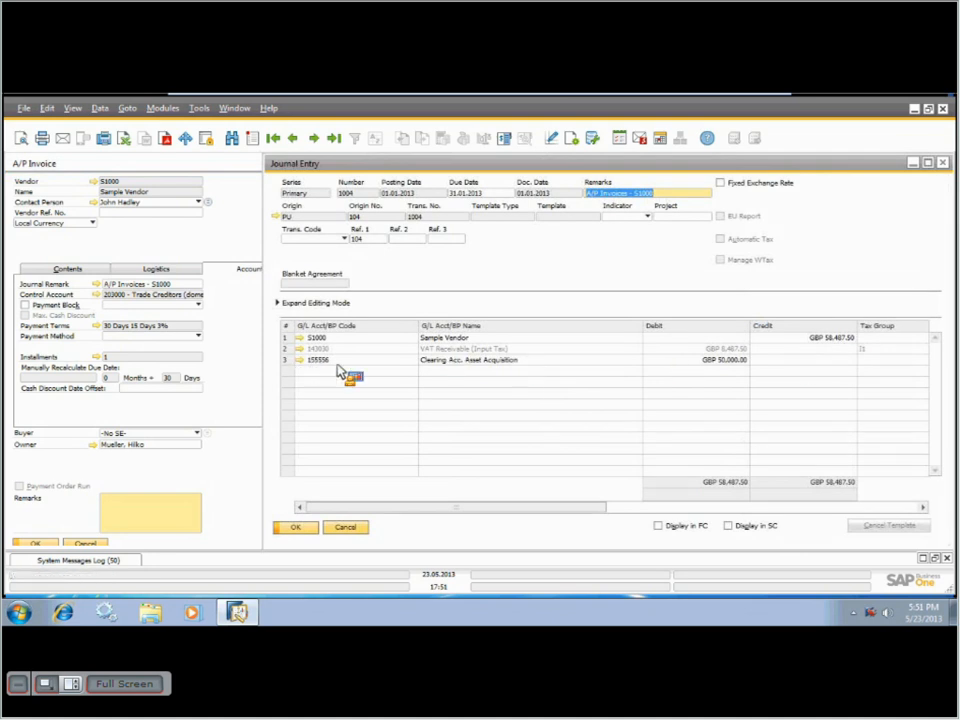
click(352, 527)
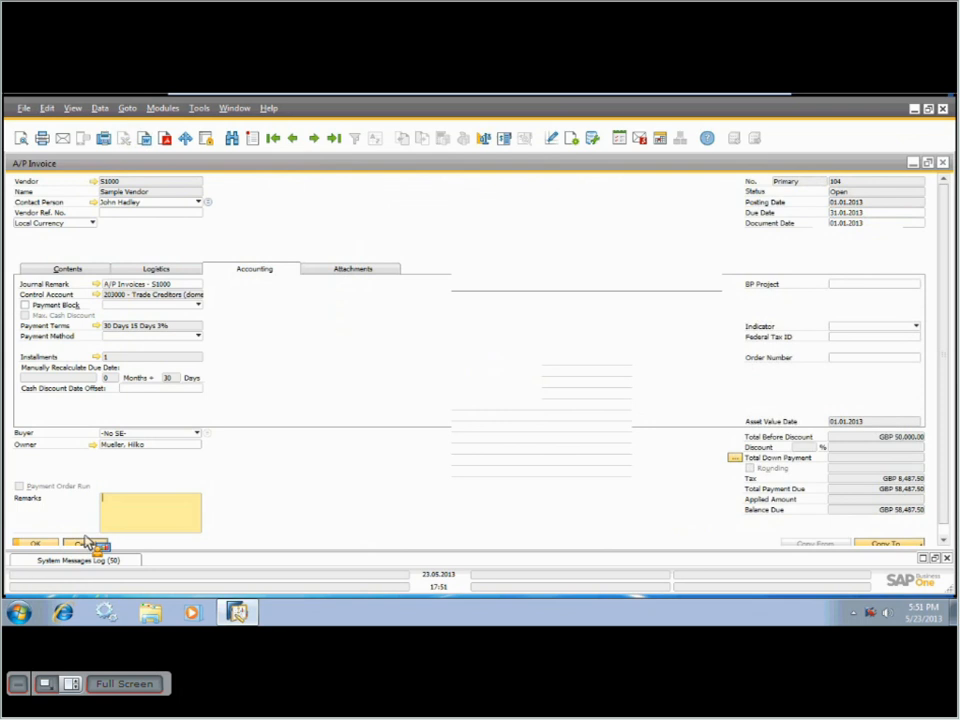
click(86, 542)
Open Capitalization under Financials, Fixed Assets, and examine the last capitalization document for its origin, Audi A6 line and total
click(55, 285)
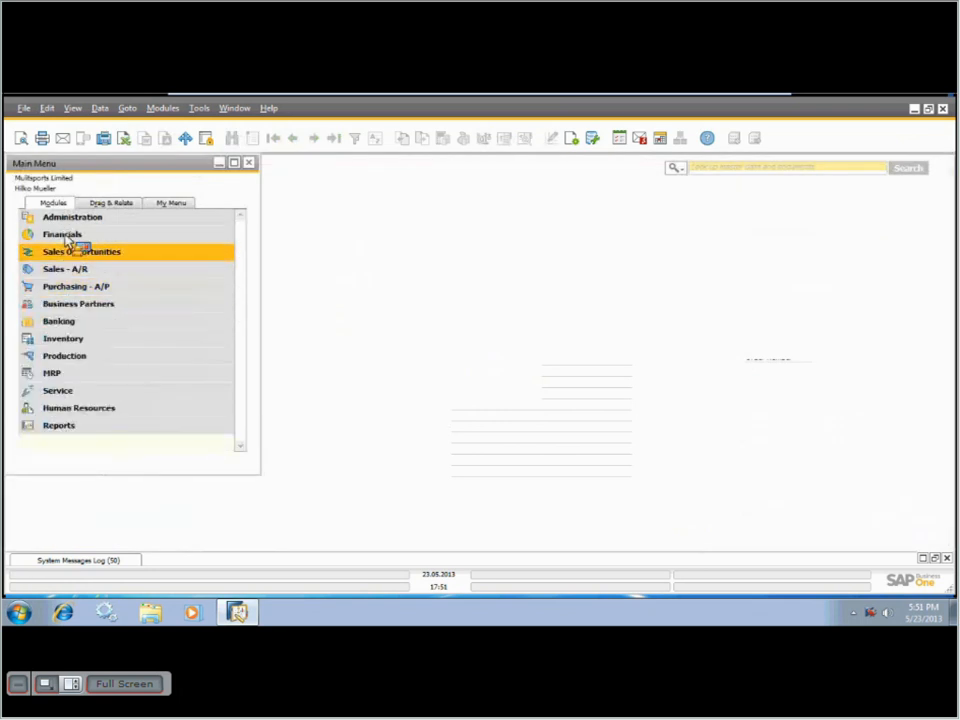
click(65, 237)
click(133, 446)
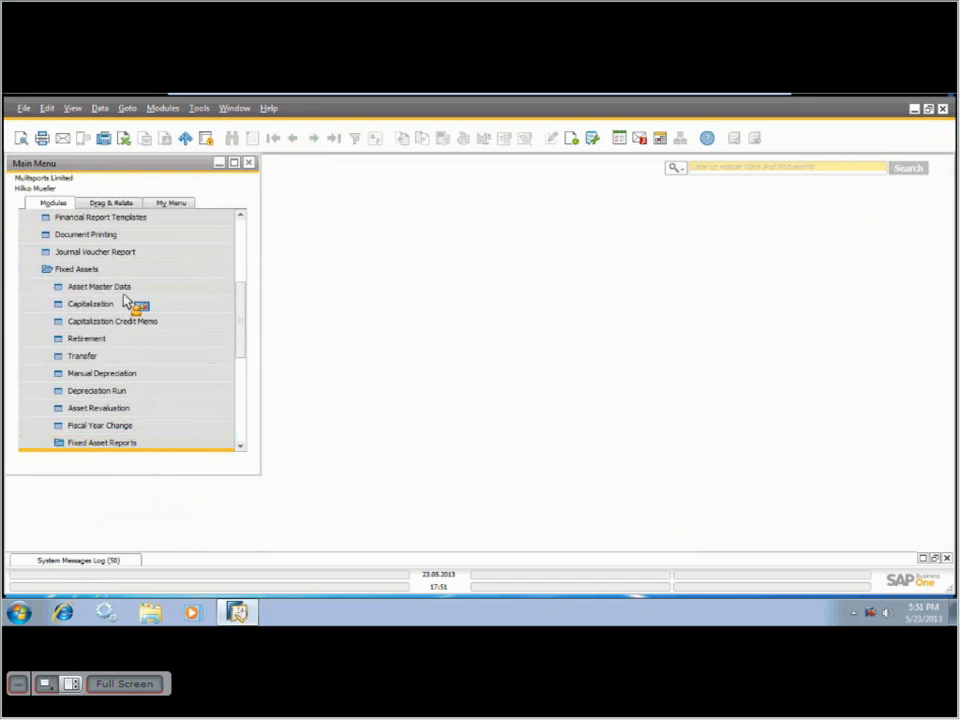
drag(126, 301, 79, 310)
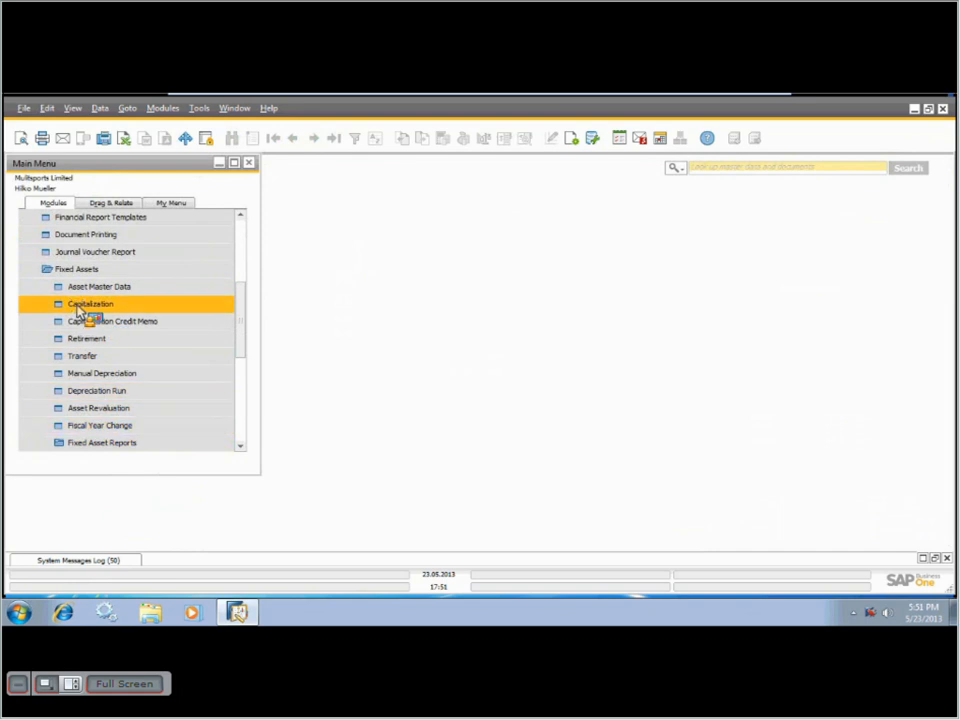
click(79, 310)
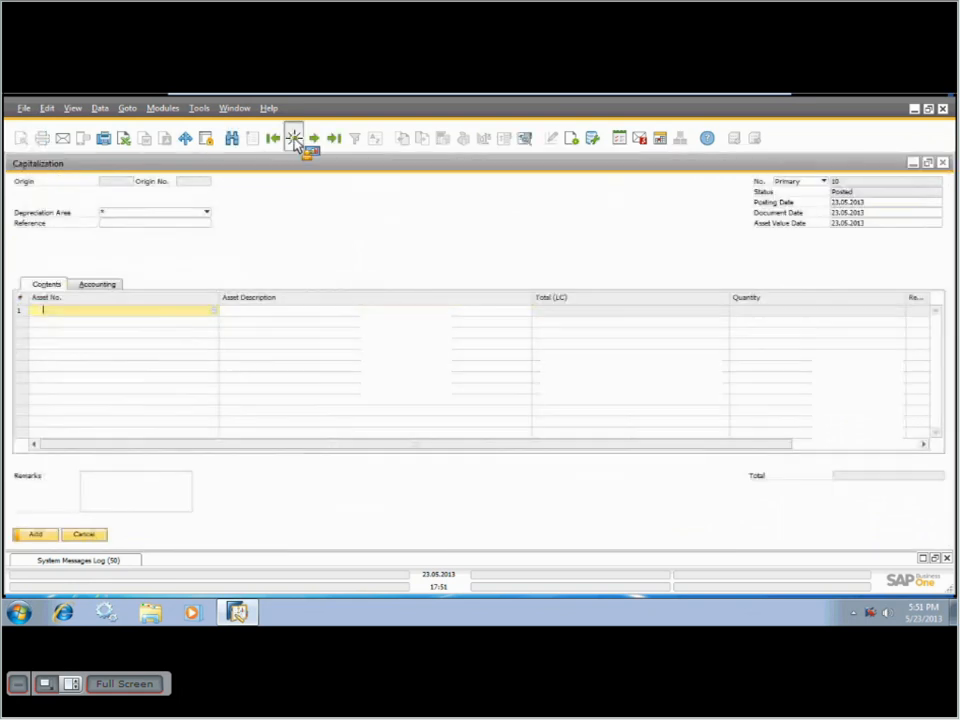
click(294, 140)
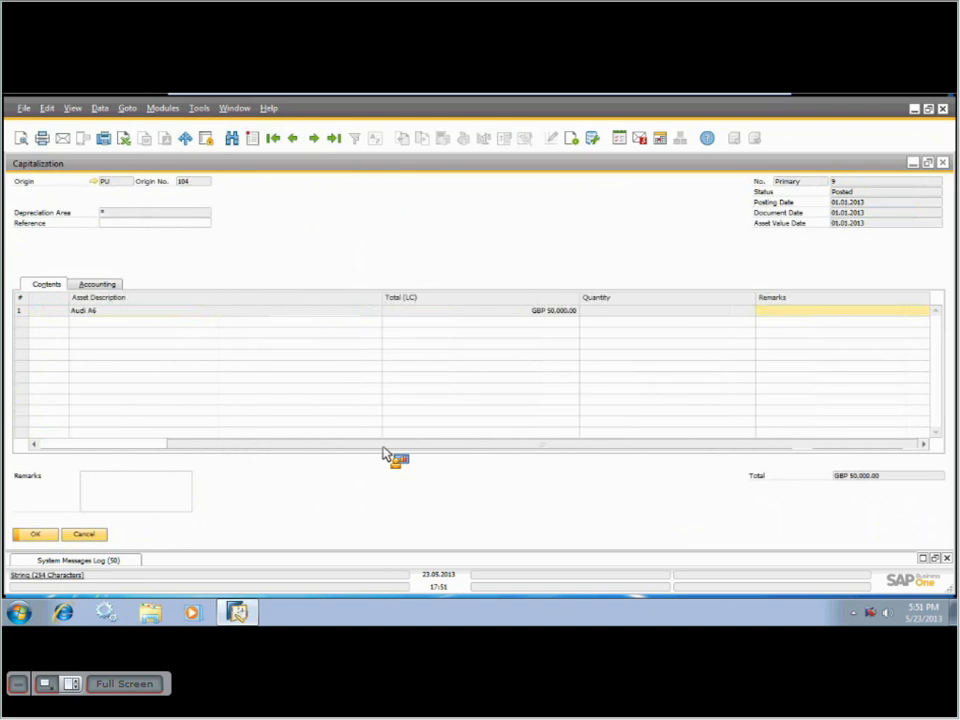
click(150, 444)
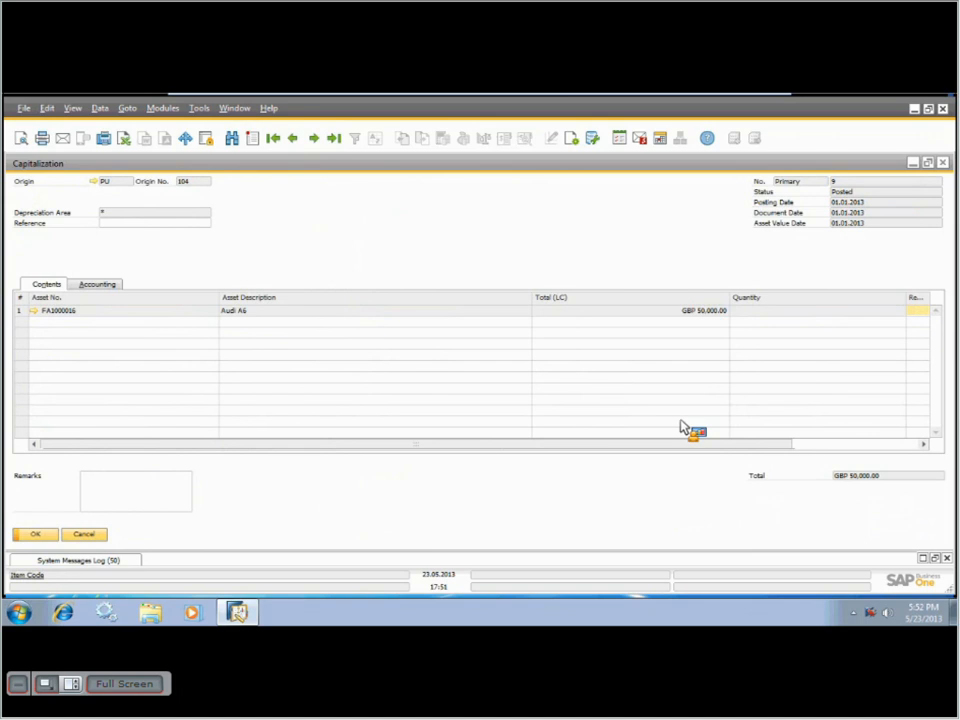
Examine the capitalization's journal entry for depreciation area 100, then close the entry and the document
click(100, 287)
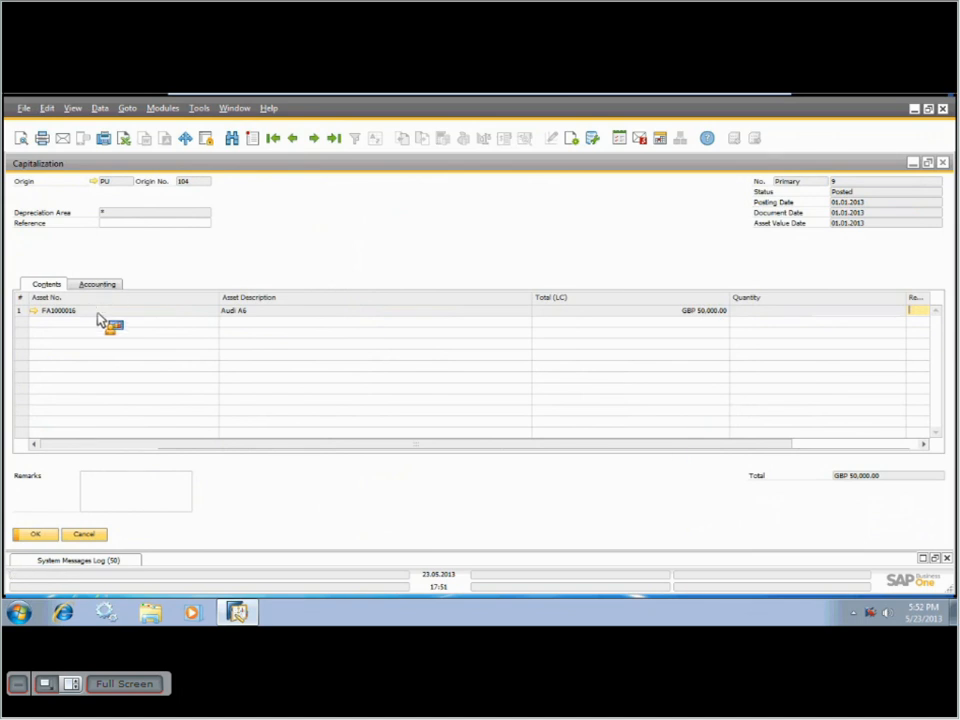
click(98, 312)
double_click(507, 167)
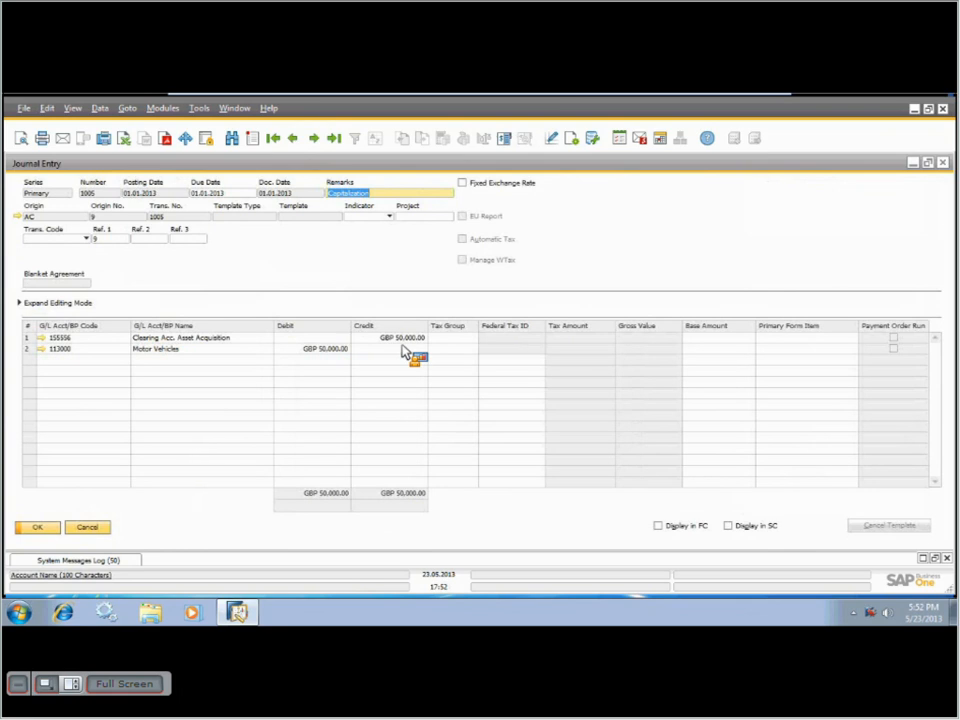
click(96, 532)
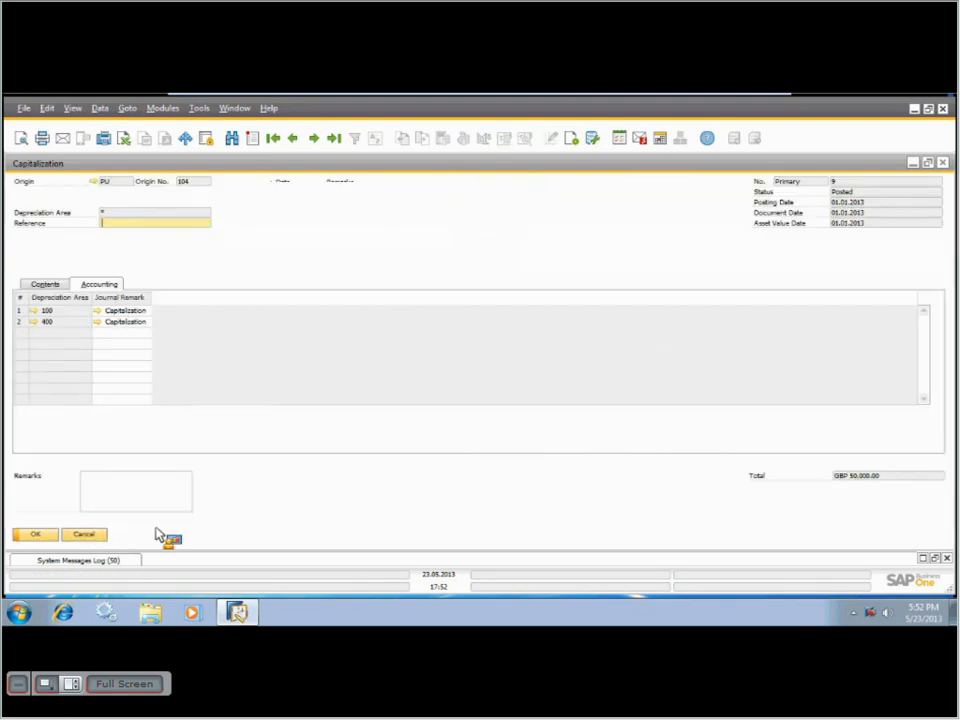
click(86, 535)
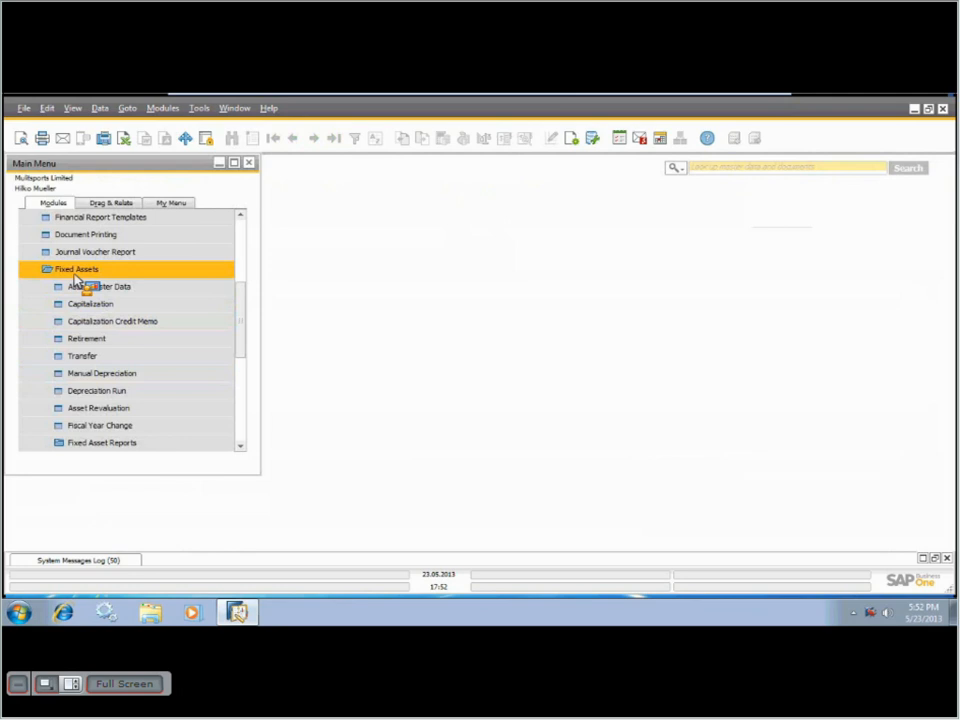
Open a new outgoing payment under Banking, Outgoing Payments, choose Sample Vendor as the business partner, and maximize the payment window
click(74, 272)
scroll(74, 277, up, 1)
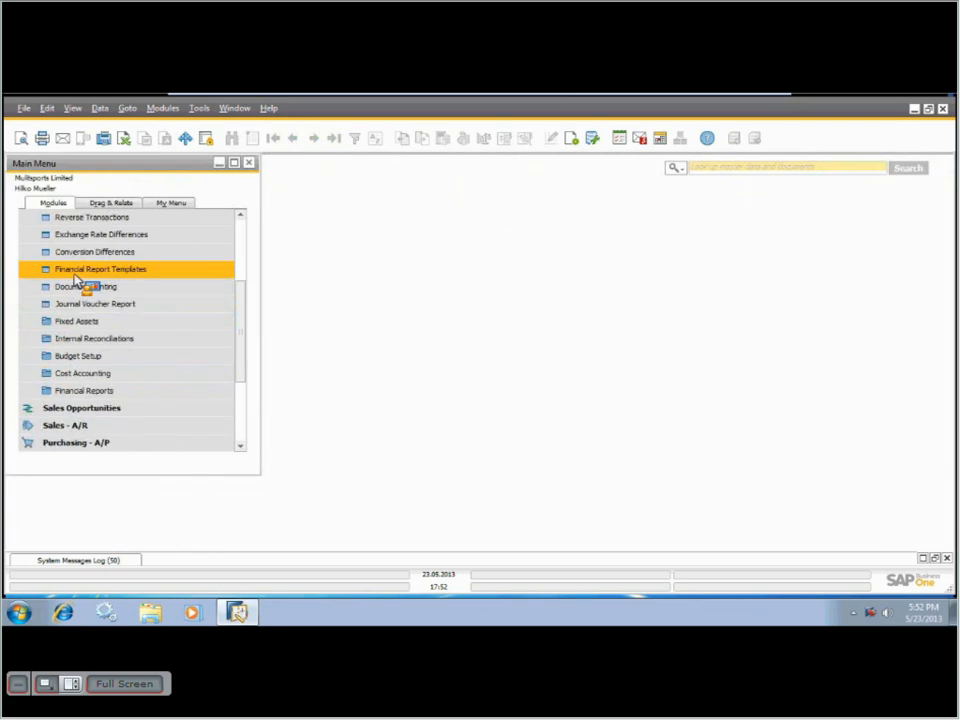
drag(75, 280, 90, 298)
click(94, 290)
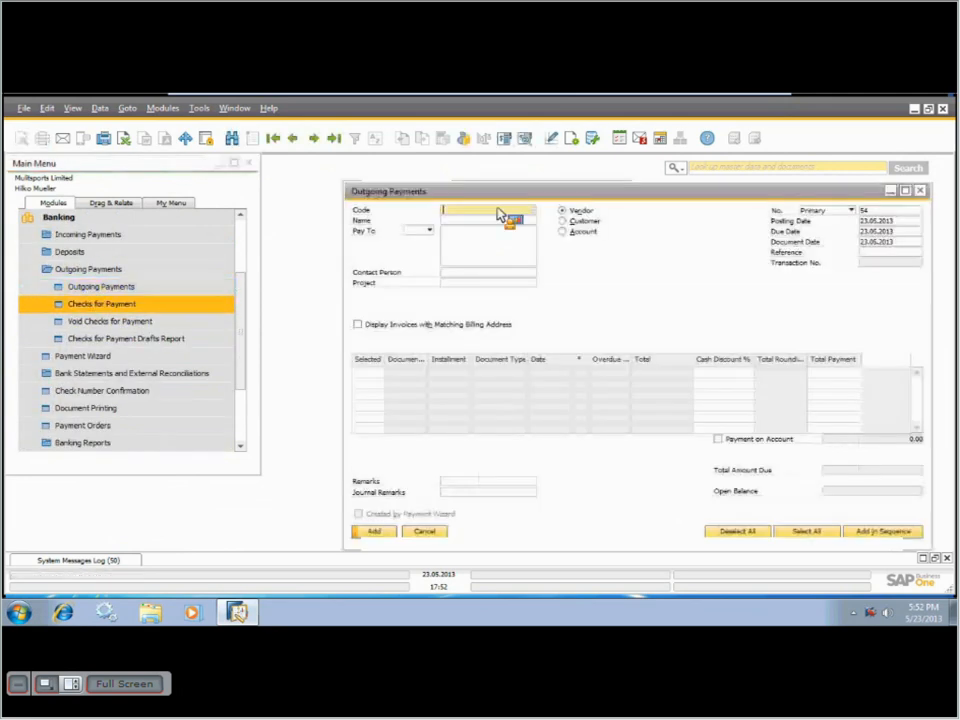
click(530, 211)
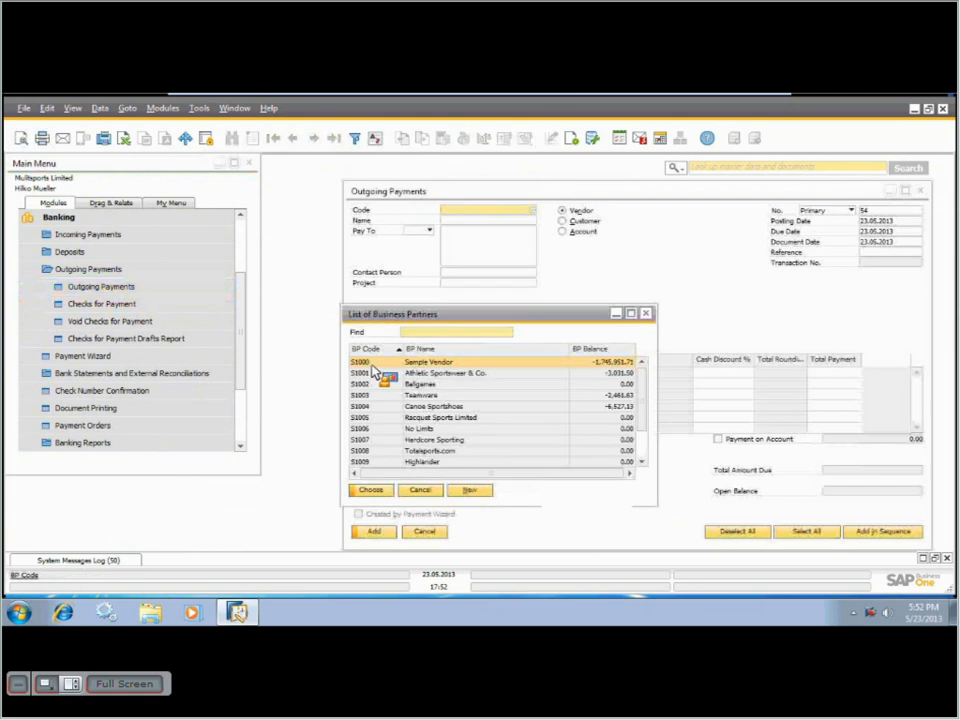
double_click(377, 372)
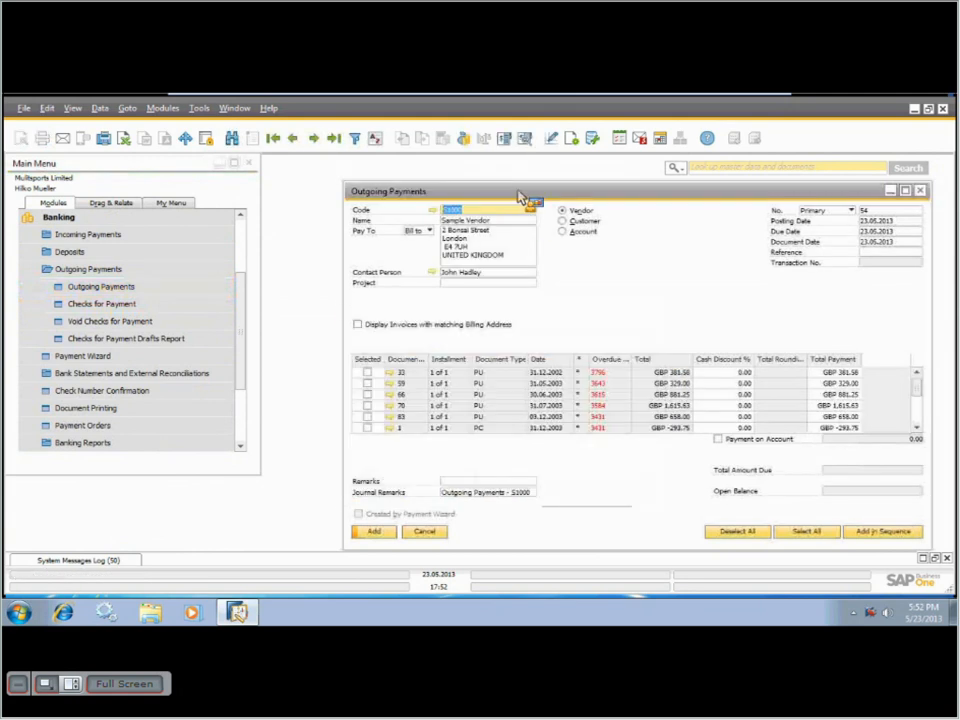
click(905, 190)
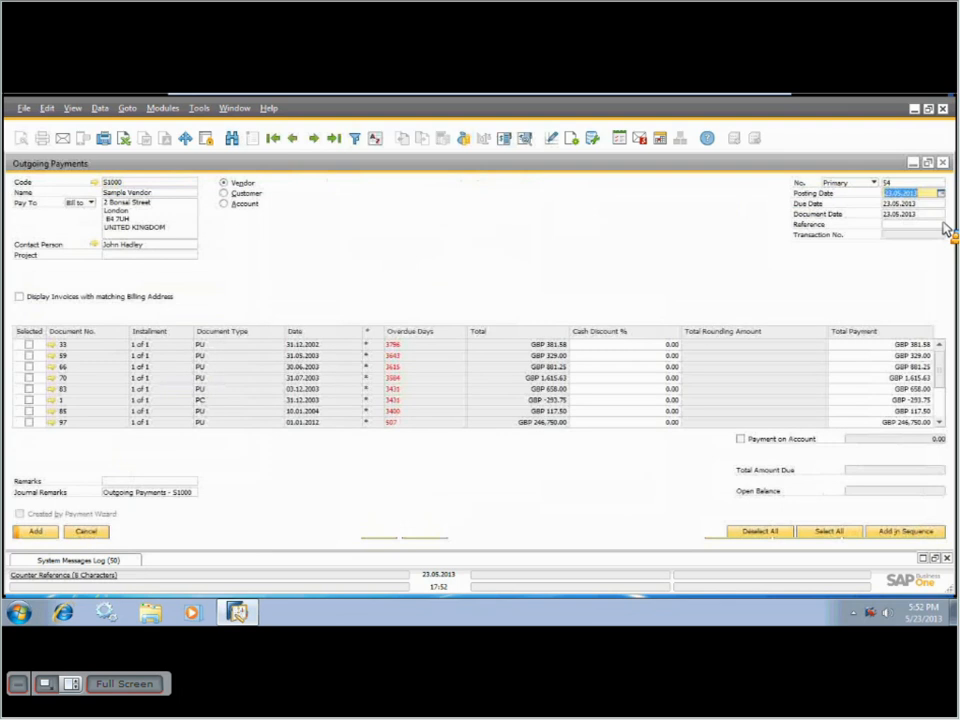
text(10.)
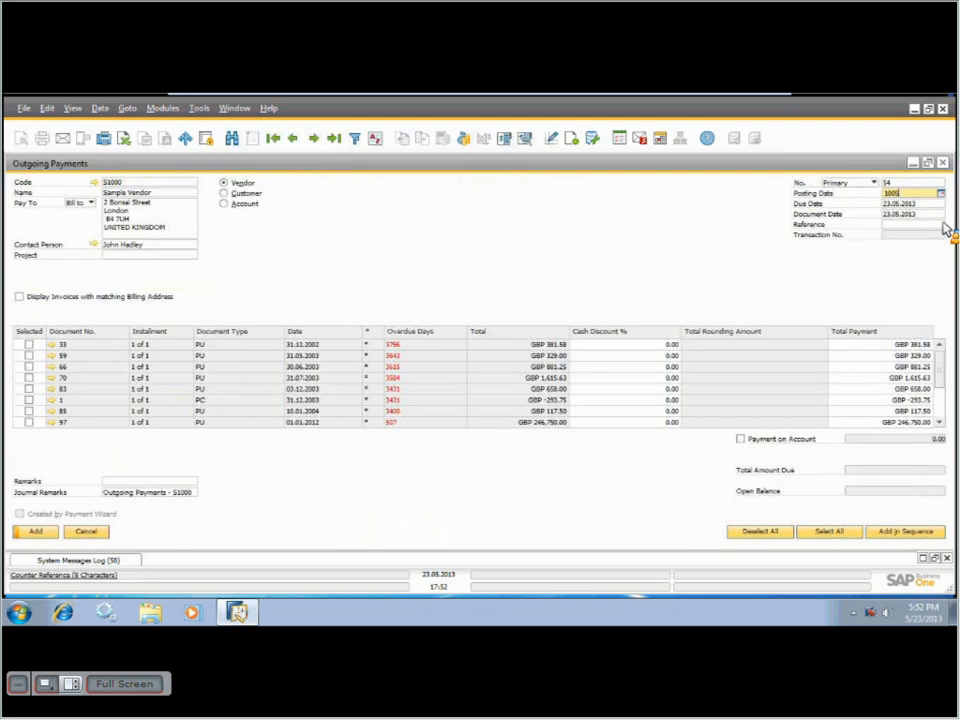
text(05)
key(Tab)
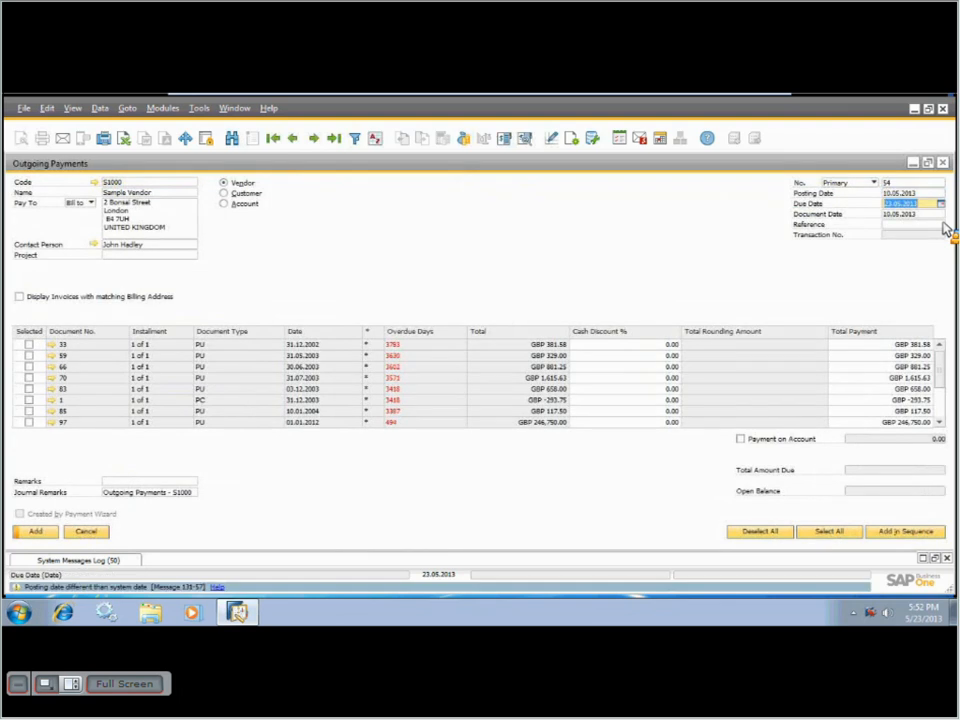
text(01)
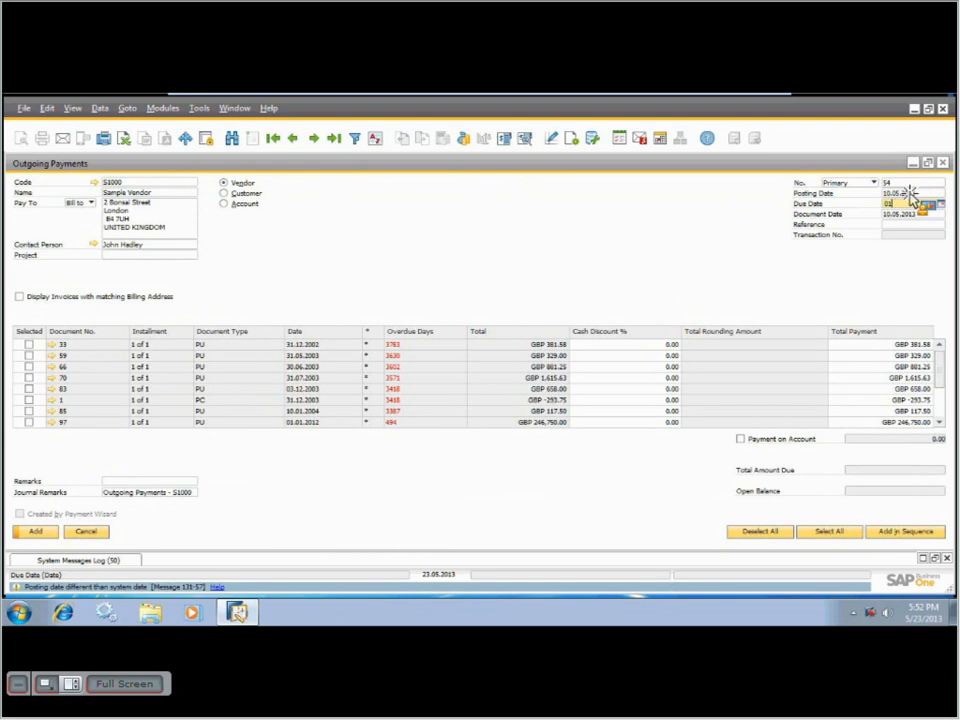
Set the outgoing payment's posting, due and document dates to 10.01.2013
click(905, 195)
text(10.)
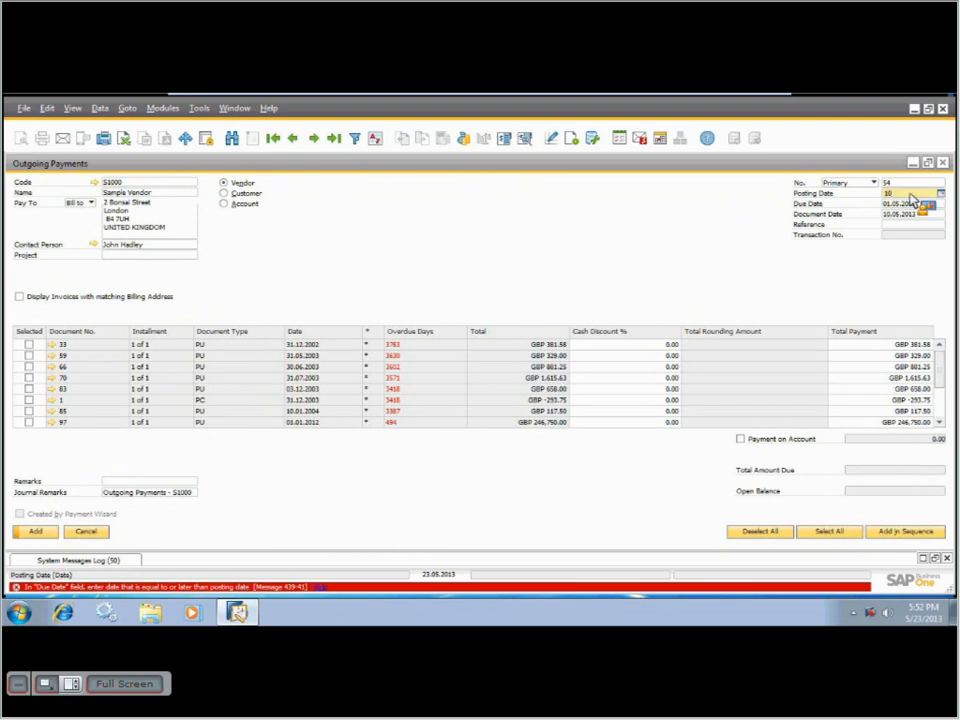
text(01.2013)
key(Tab)
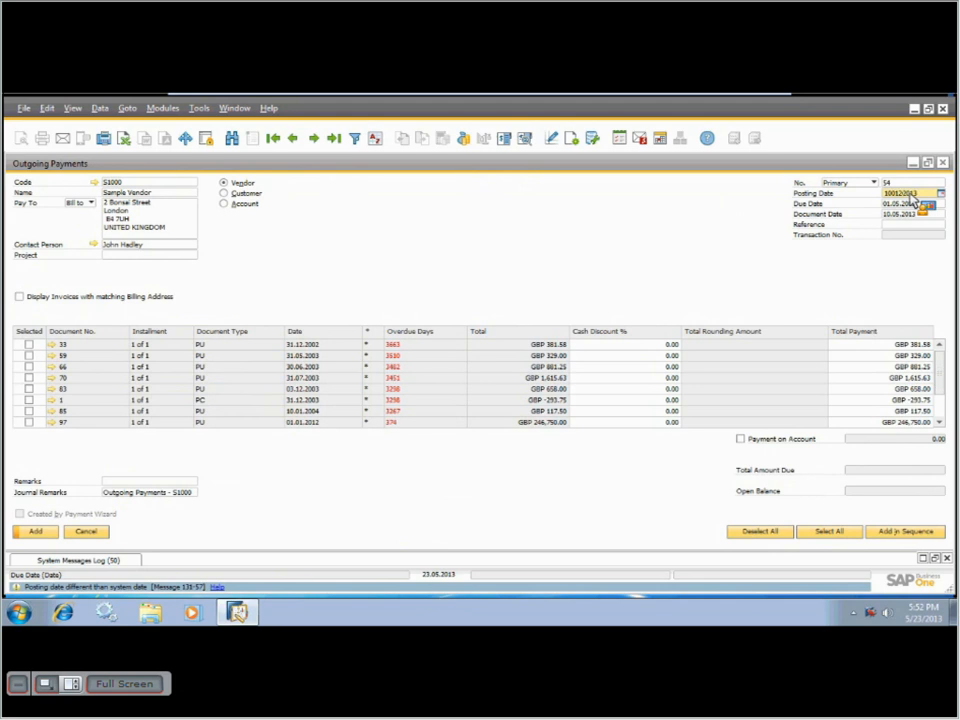
click(894, 212)
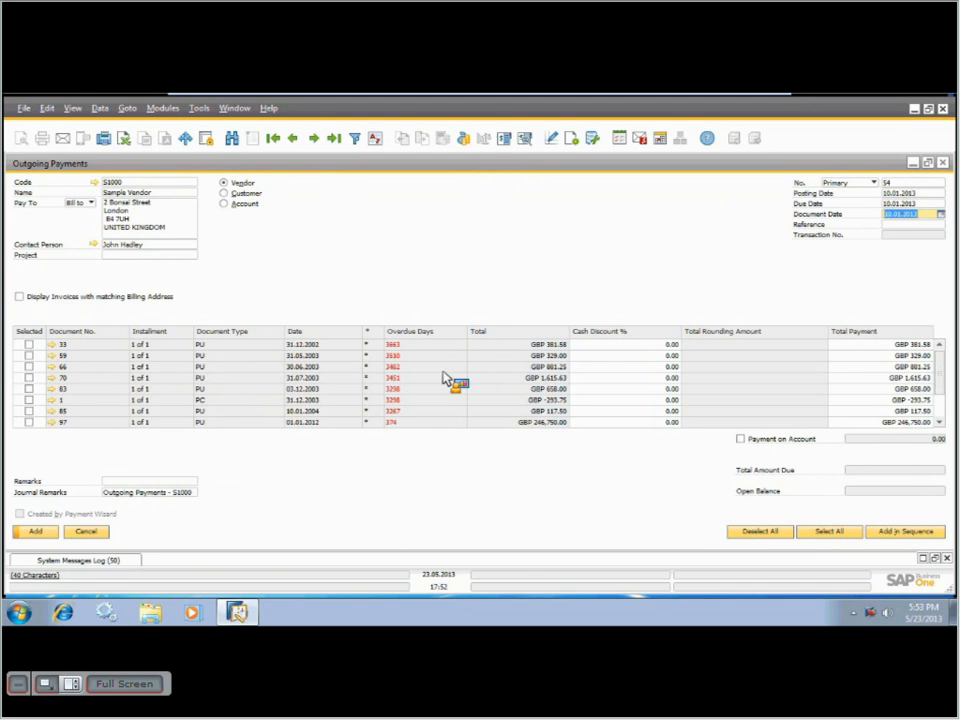
Select the open invoice dated 01.01.2013 with the 3% cash discount for payment
scroll(449, 379, down, 1)
scroll(449, 379, down, 1)
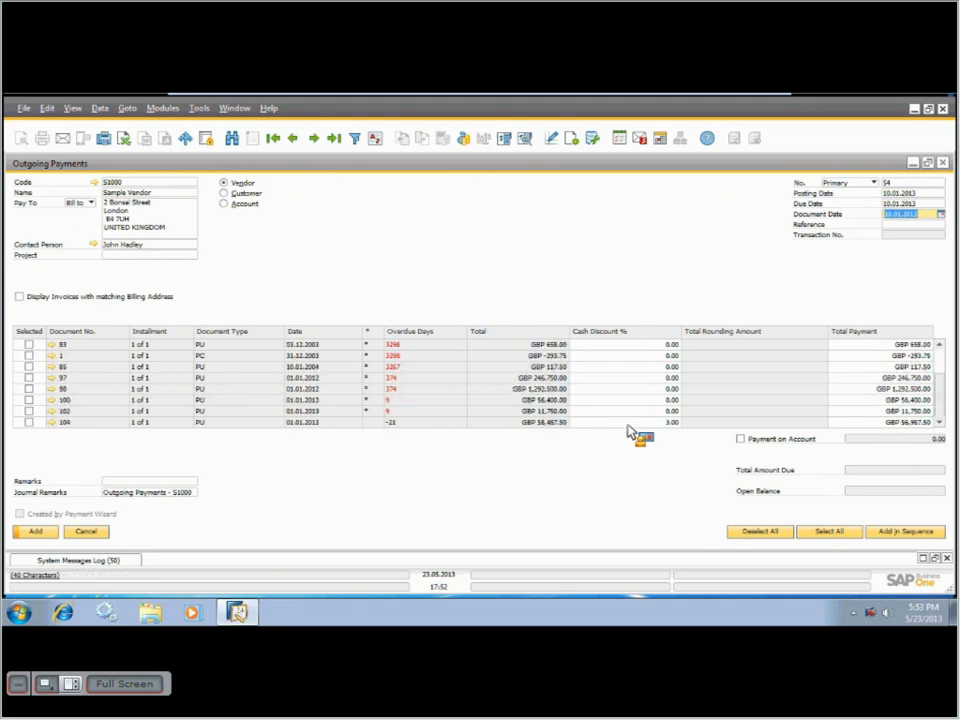
click(29, 422)
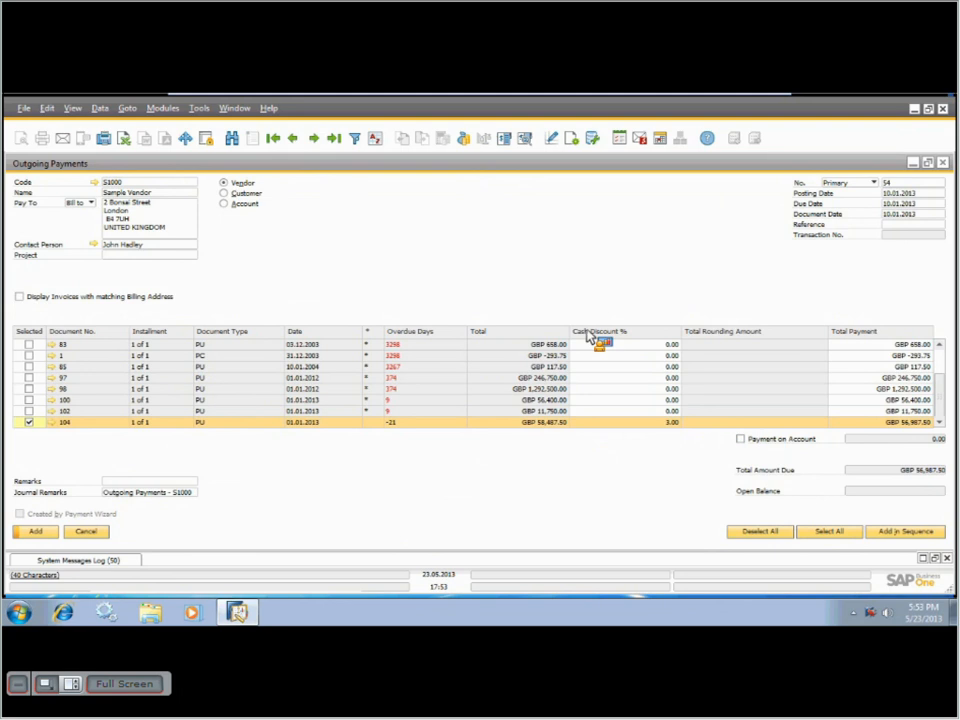
Set the payment means to cash from the Petty Cash account for the full amount, and add the outgoing payment
click(465, 139)
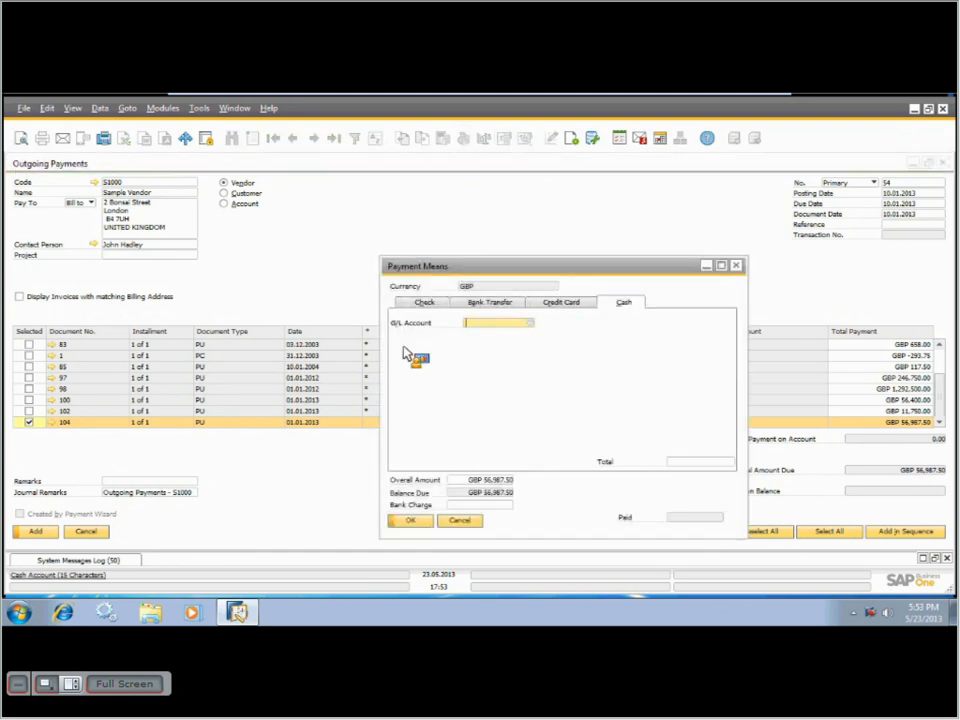
key(Tab)
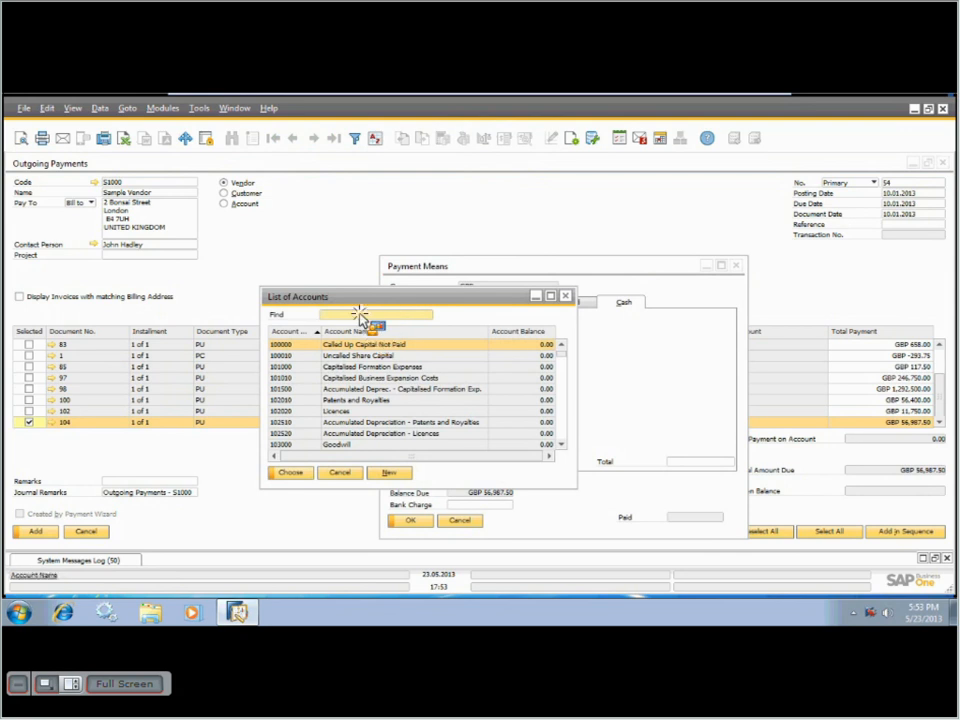
double_click(362, 322)
text(pet)
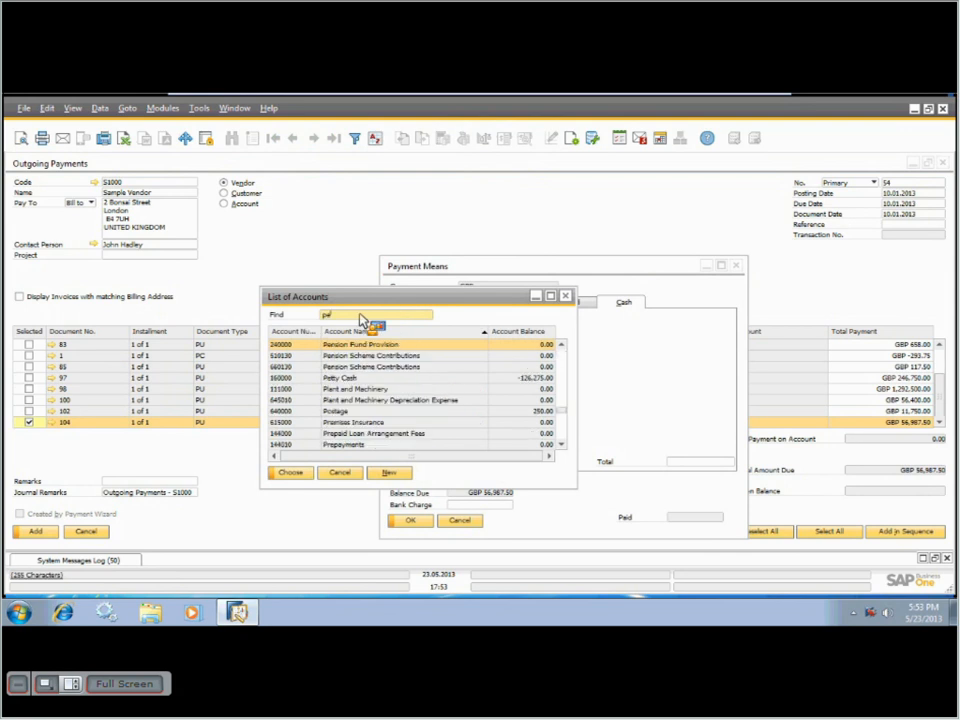
key(Return)
click(416, 520)
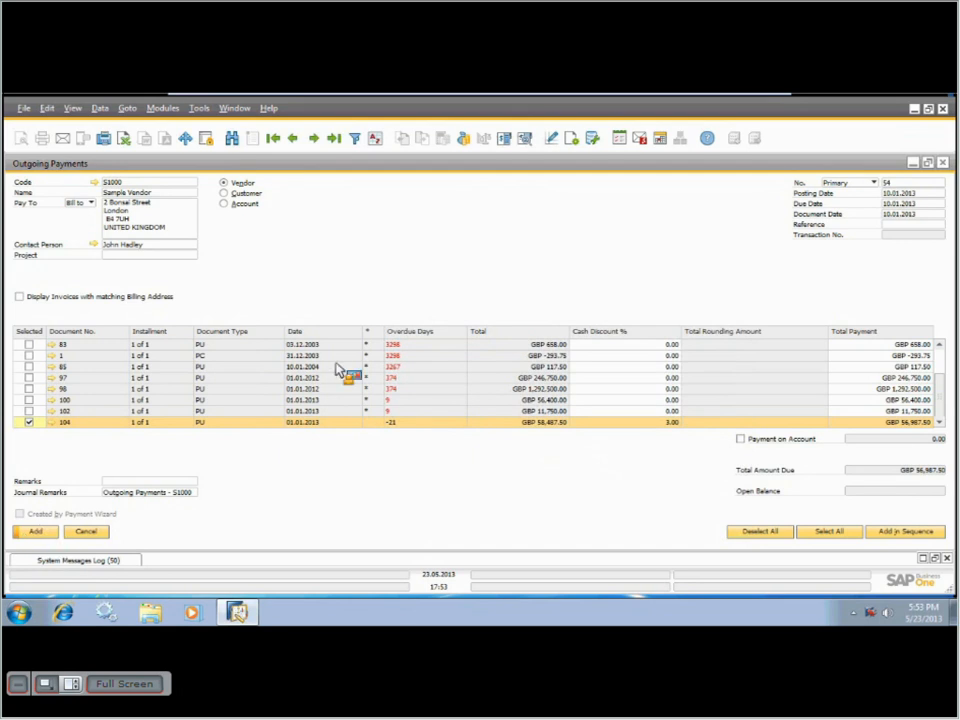
Reopen the posted outgoing payment and examine its linked documents in the Relationship Map
click(293, 139)
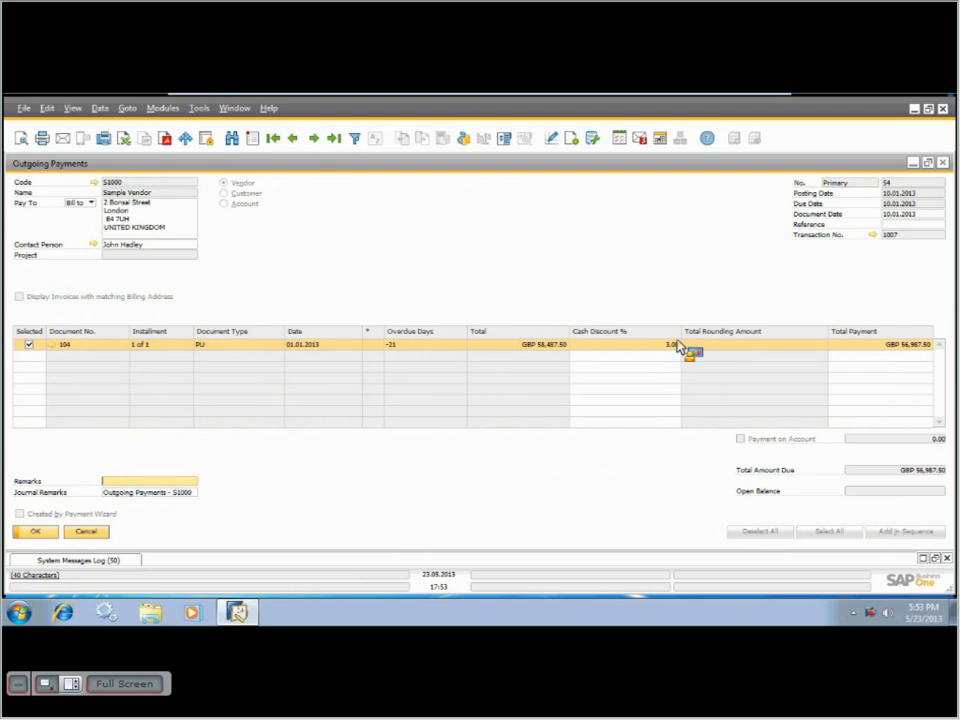
right_click(415, 266)
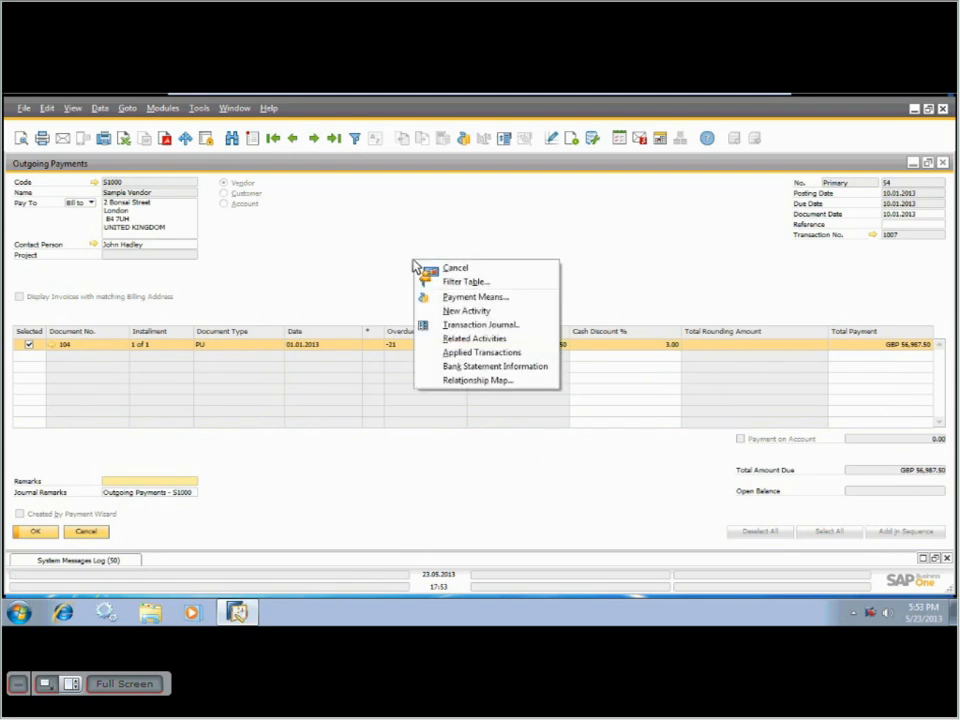
click(484, 381)
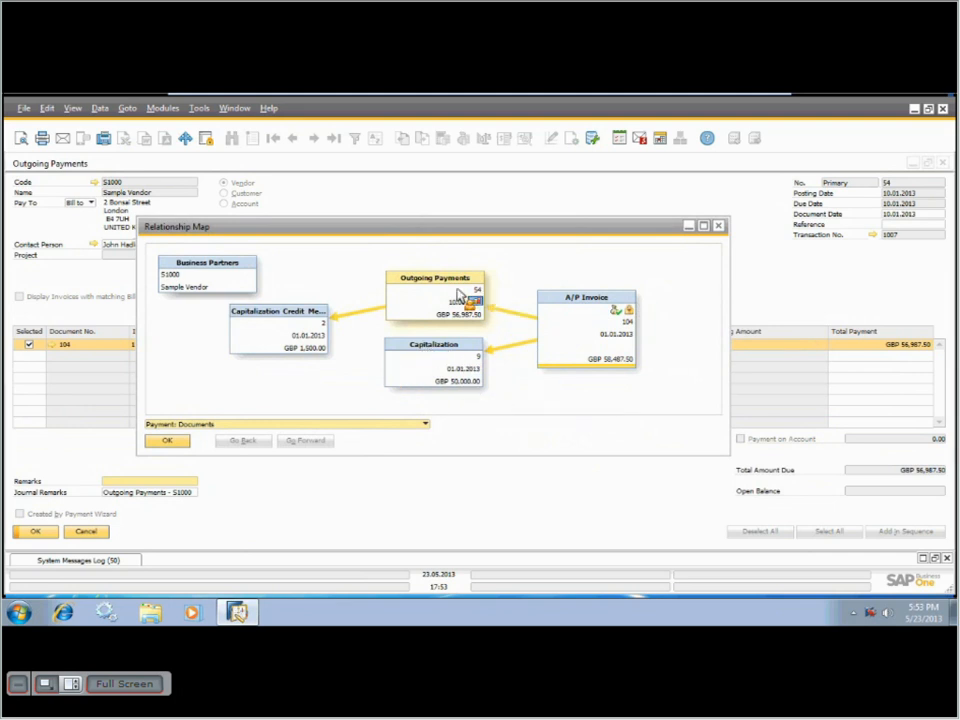
Open the Capitalization Credit Memo from the Relationship Map and examine its origin, Audi A6 line and total
double_click(272, 345)
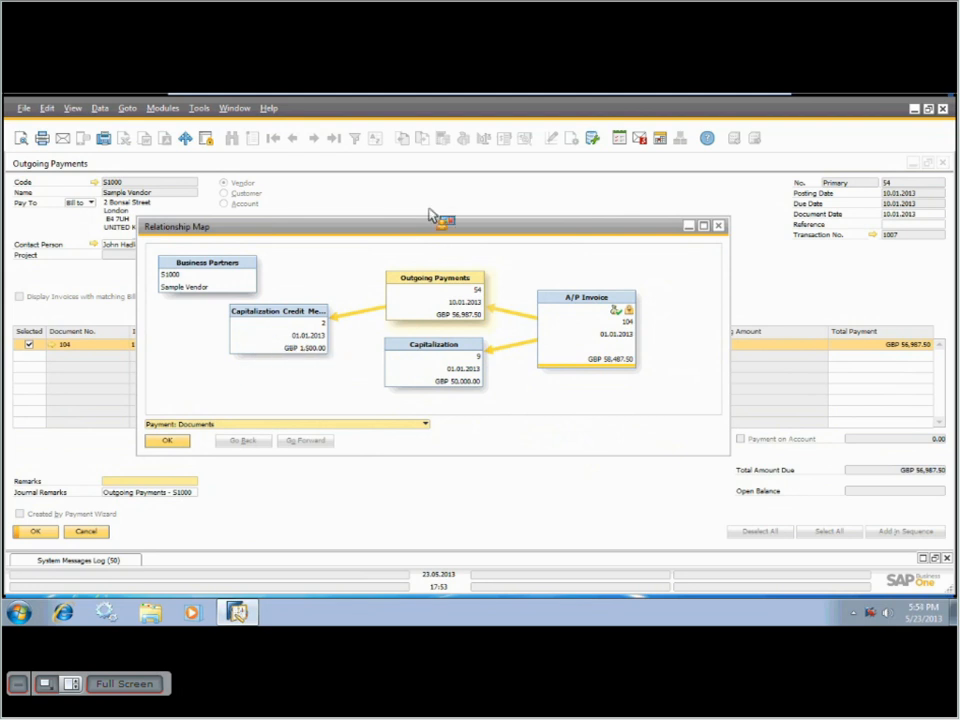
drag(430, 217, 338, 196)
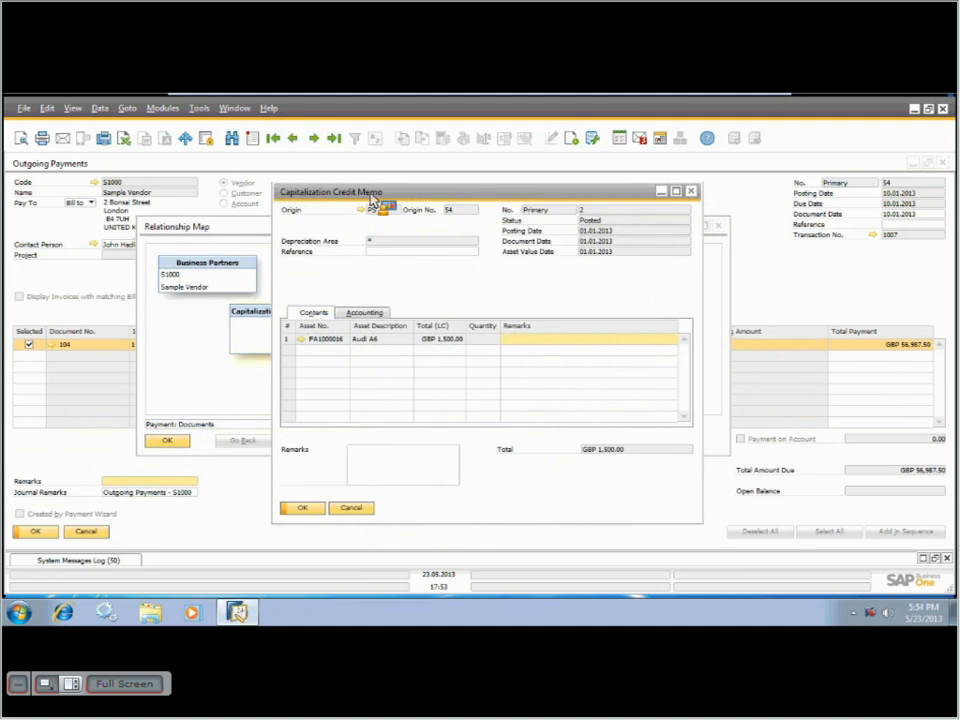
click(676, 190)
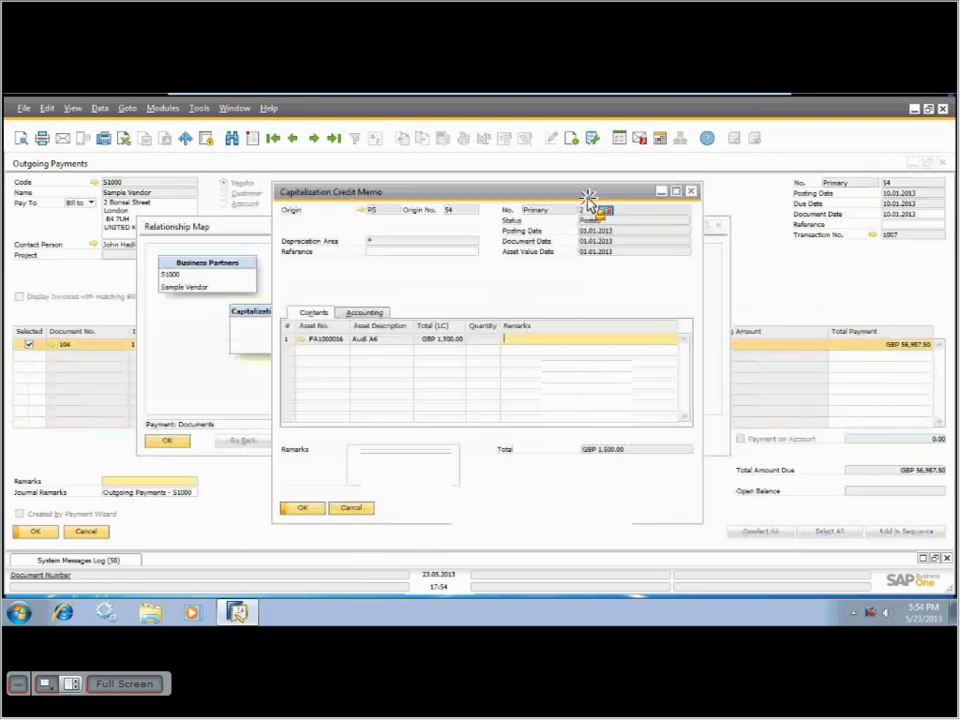
drag(582, 191, 650, 198)
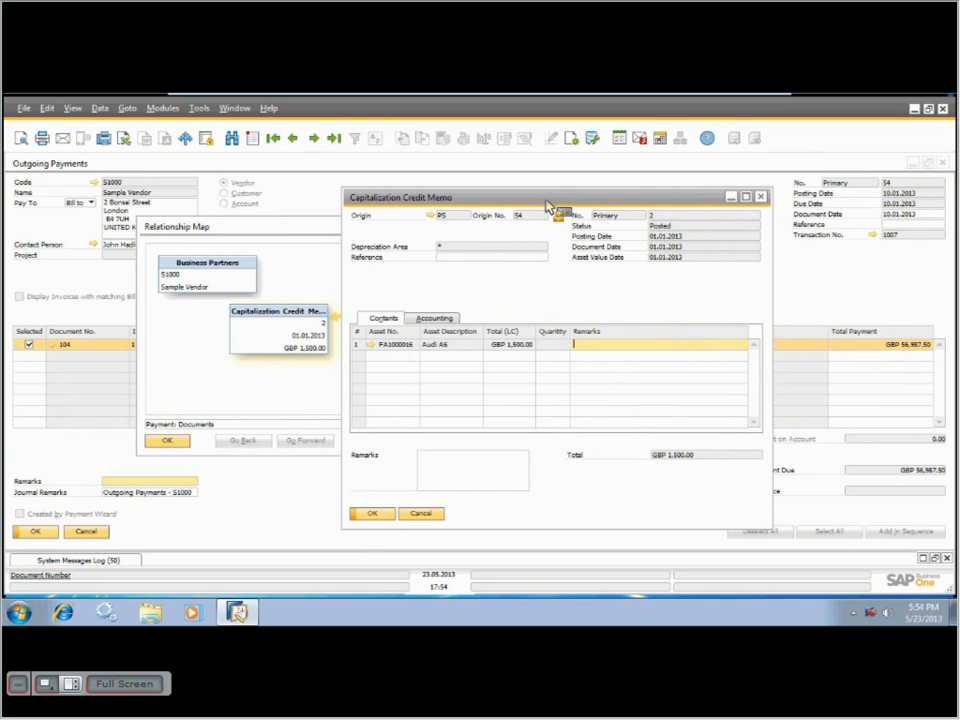
Open the Audi A6's asset master data from the credit memo, examine its fixed asset values, and close all open windows
click(36, 312)
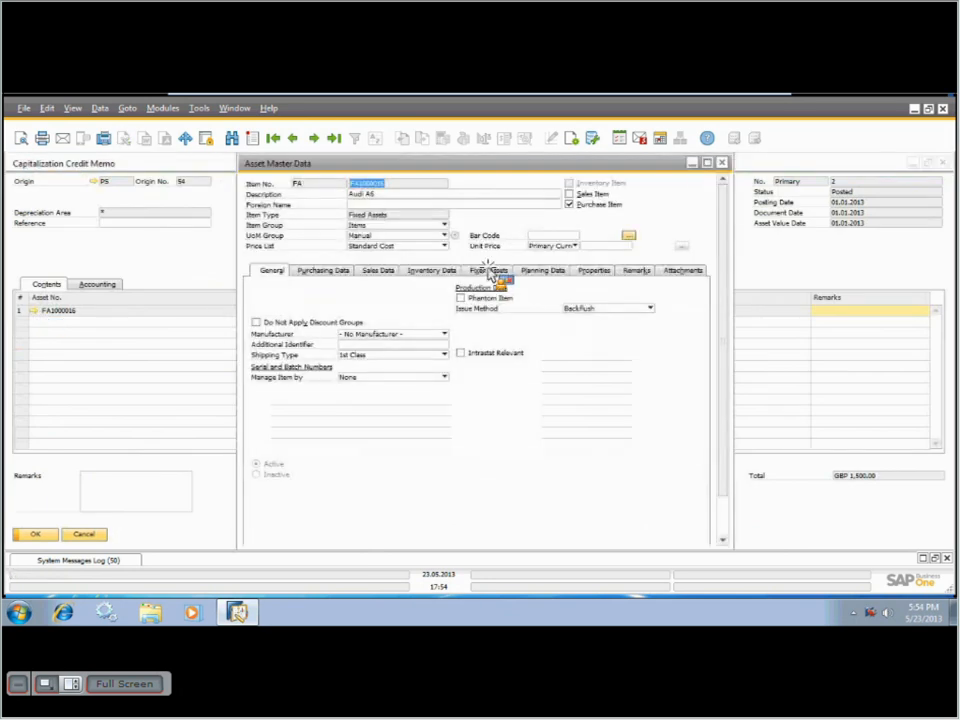
click(489, 272)
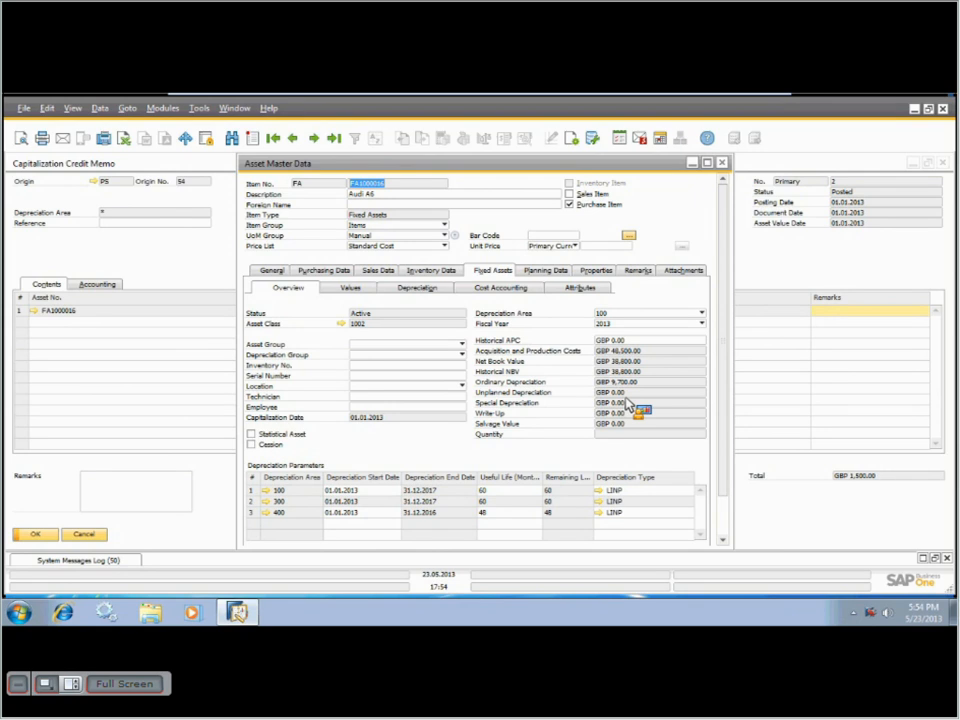
click(722, 162)
click(929, 162)
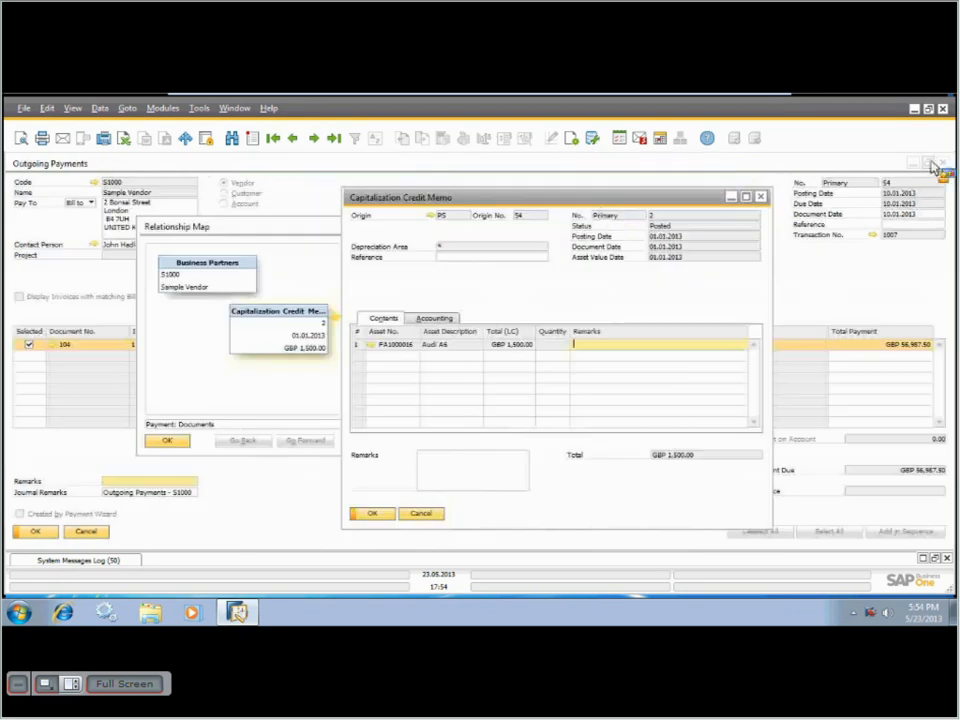
click(761, 197)
click(722, 222)
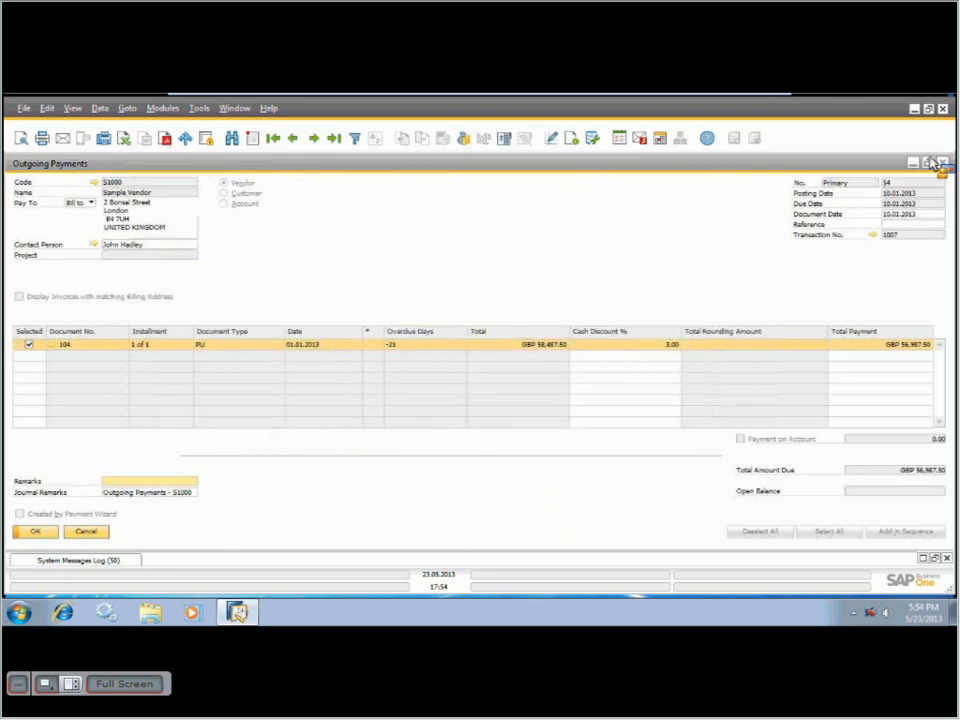
click(940, 163)
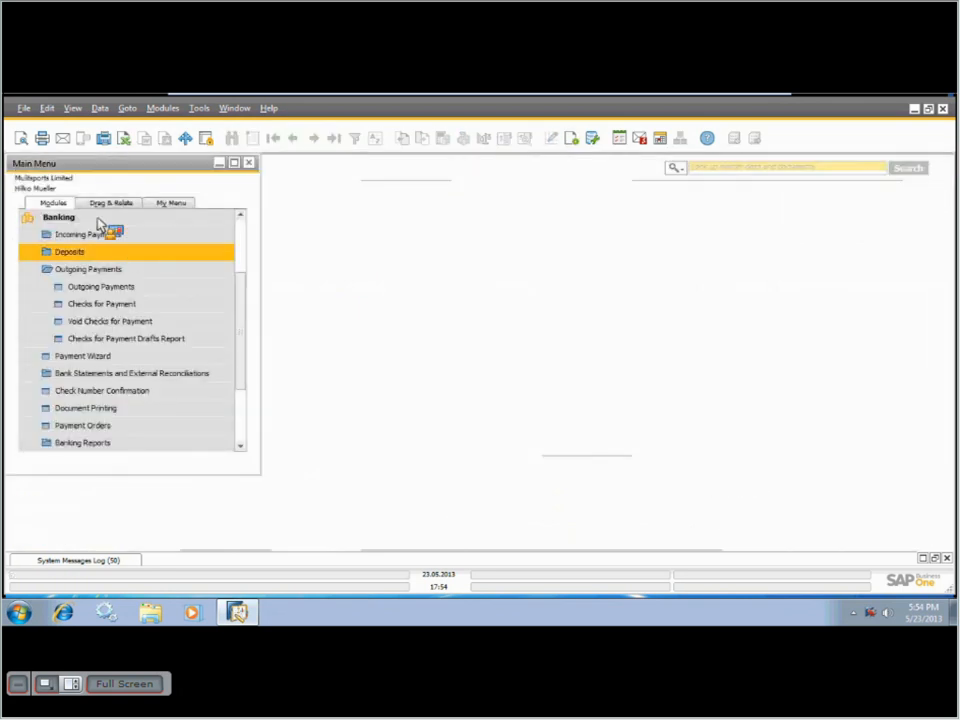
View the Retirement document under Financials, Fixed Assets, close it, and open a new Transfer document
click(97, 218)
click(82, 235)
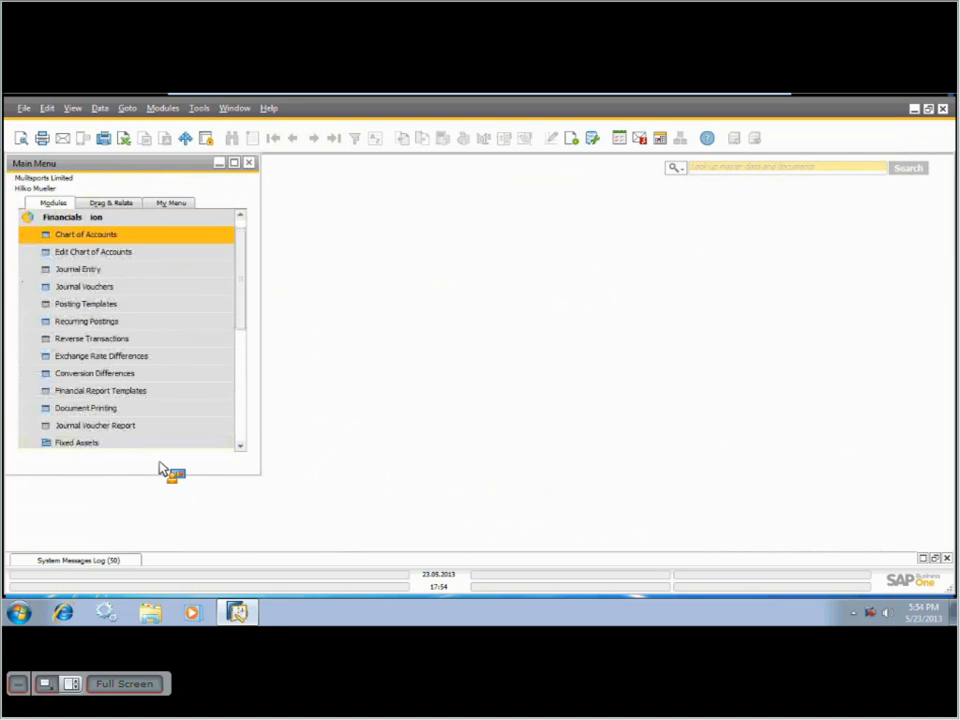
scroll(107, 398, down, 1)
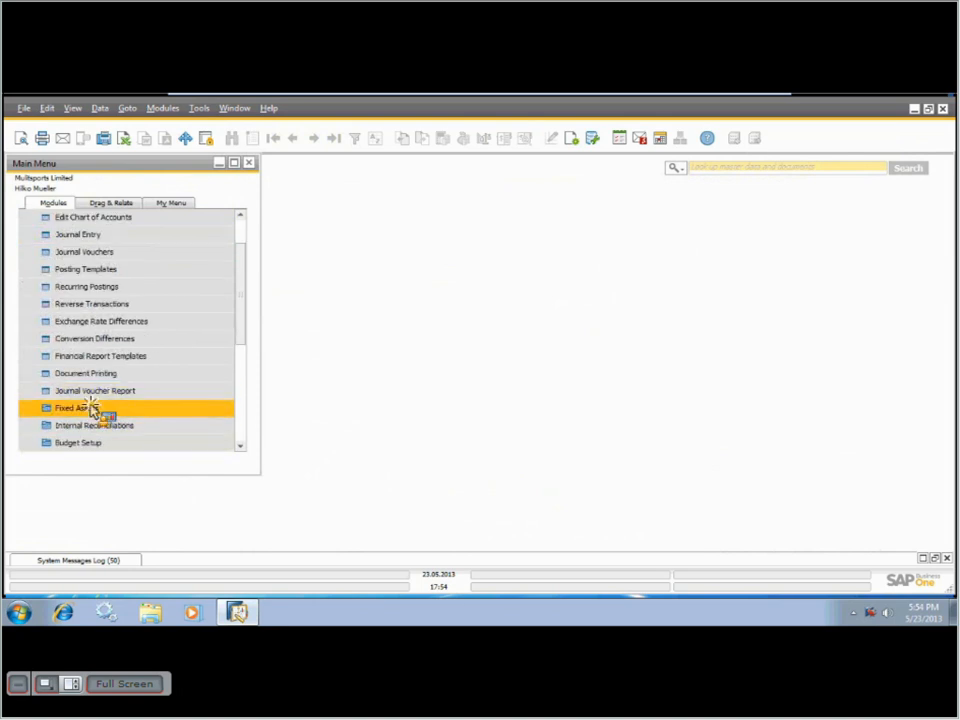
click(90, 408)
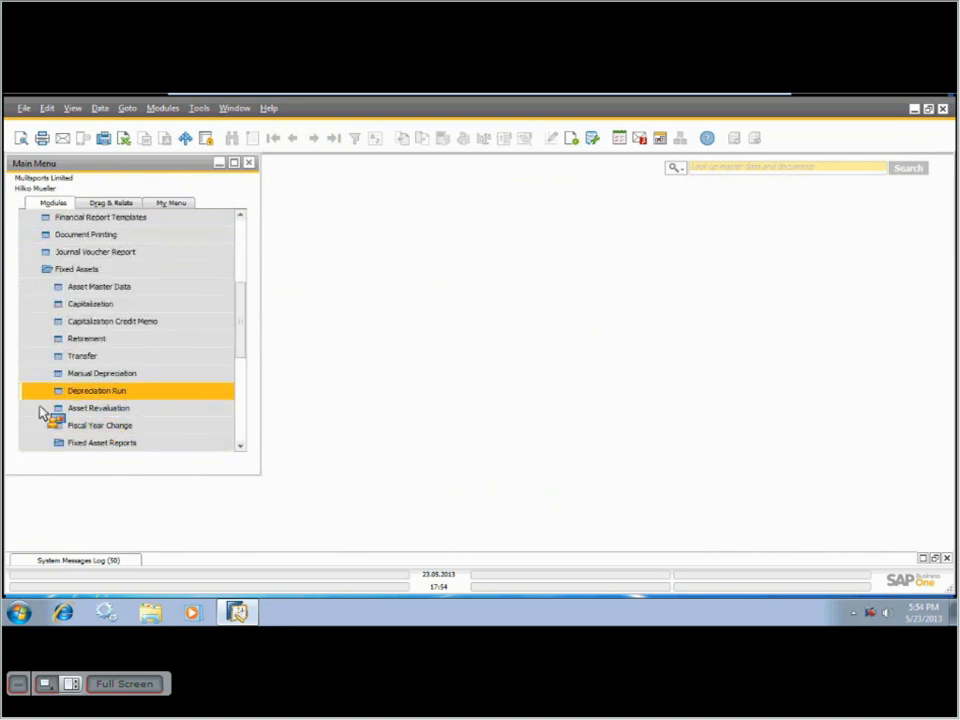
click(84, 340)
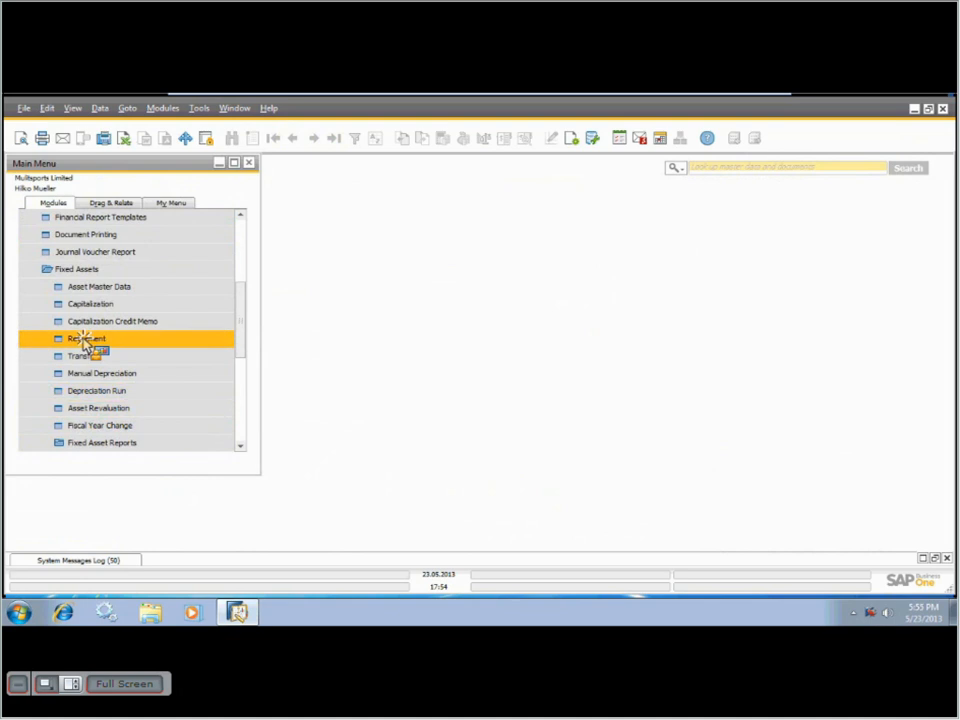
click(445, 538)
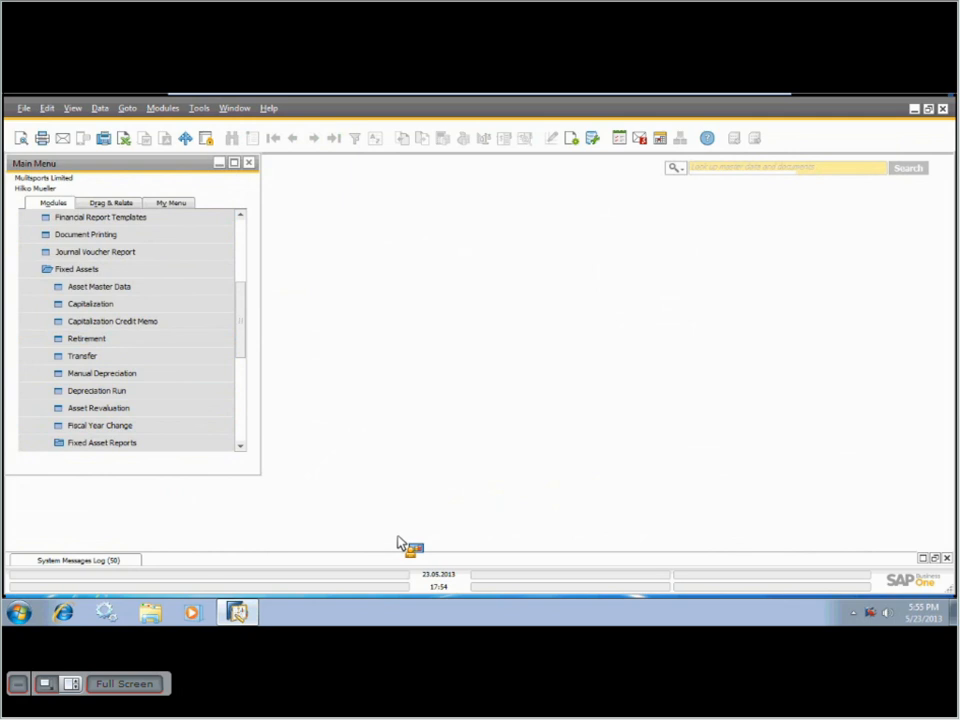
click(104, 358)
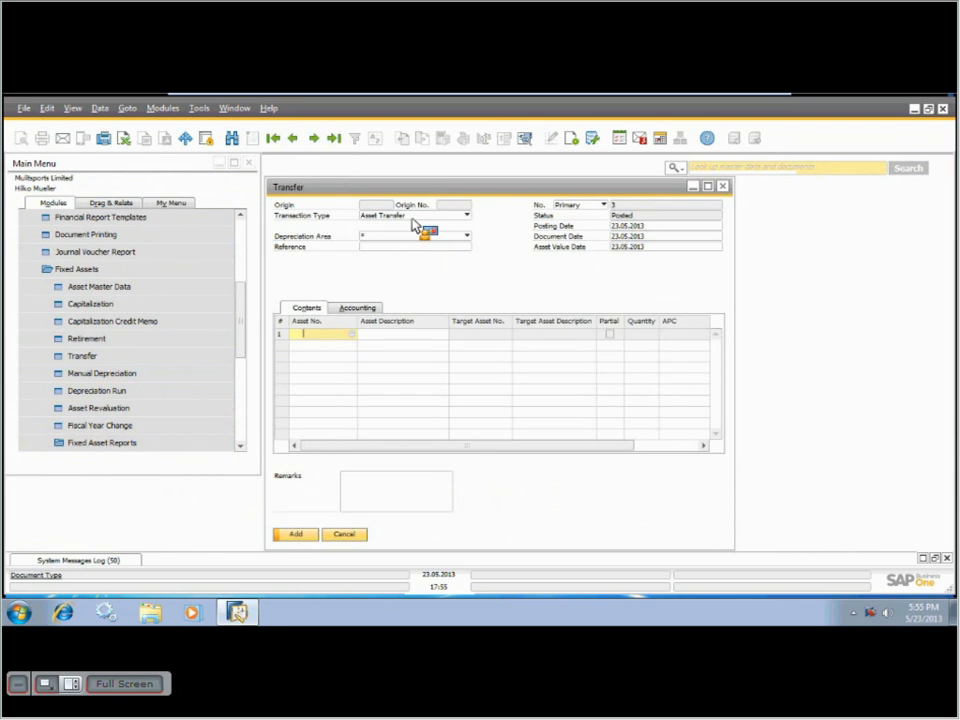
Enter the Mercedes C220 coupe (FA1000002) as the asset to transfer, with Machine 1 (FA1000006) as target, accepting its associated transactions
key(Tab)
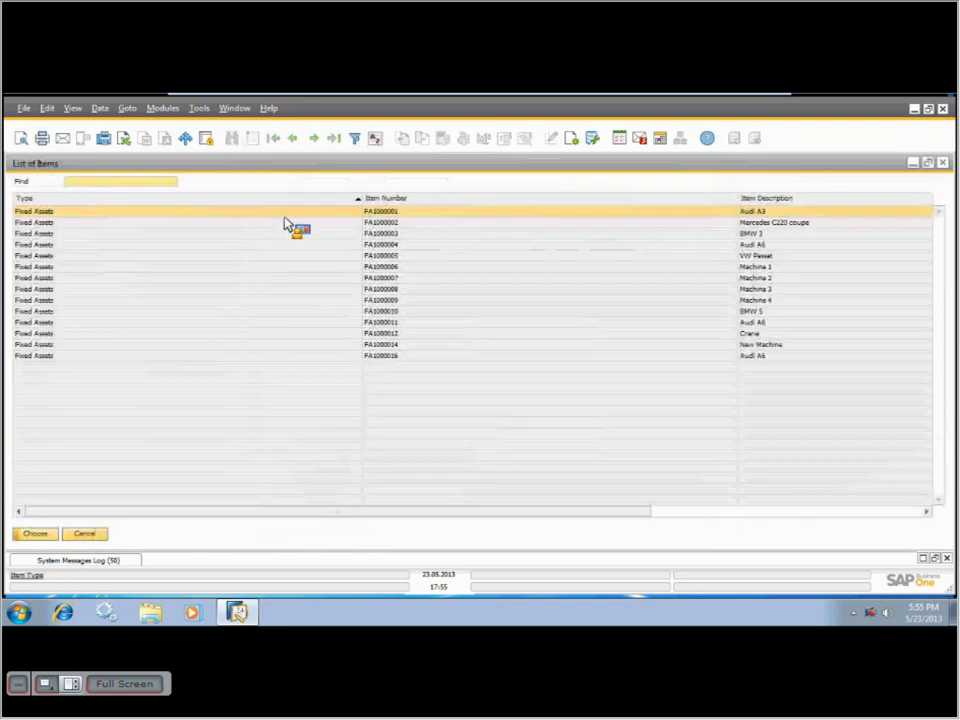
double_click(289, 222)
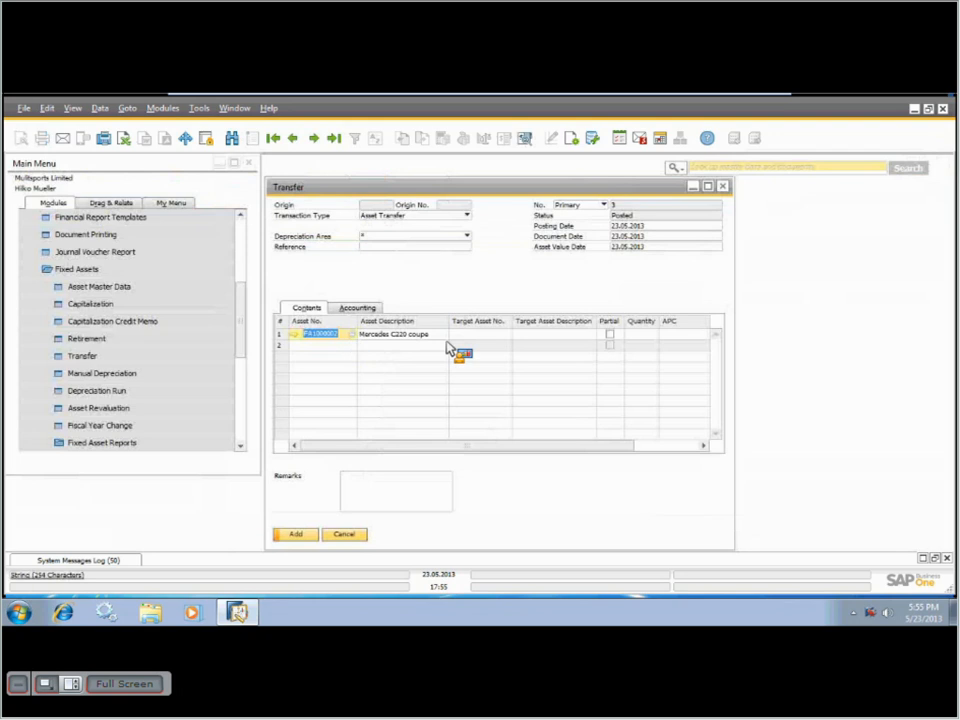
key(Tab)
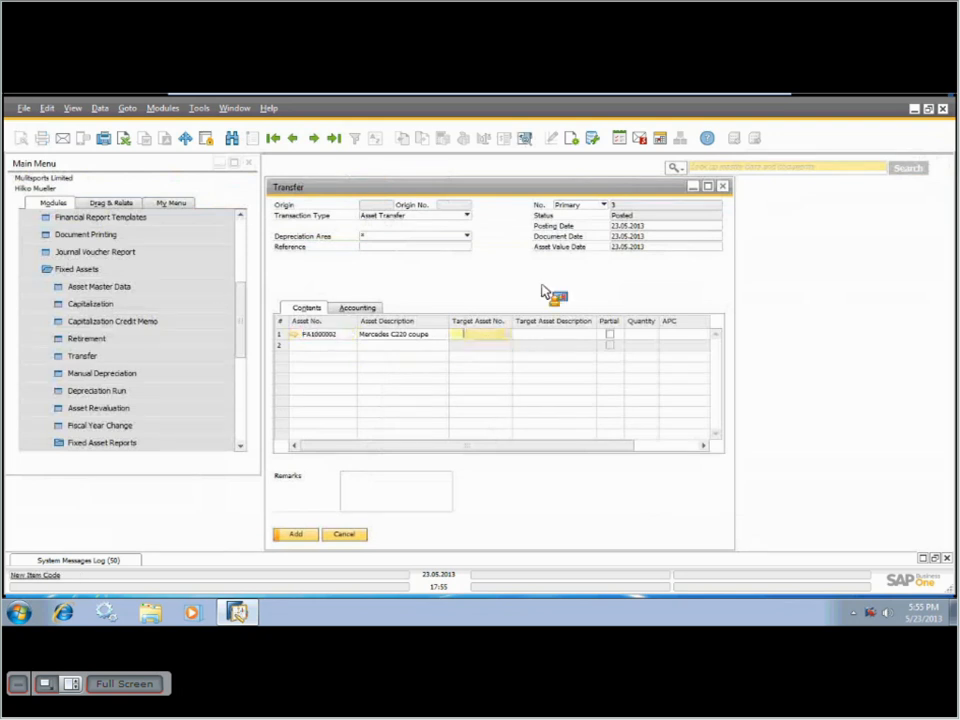
key(Tab)
click(443, 268)
double_click(443, 270)
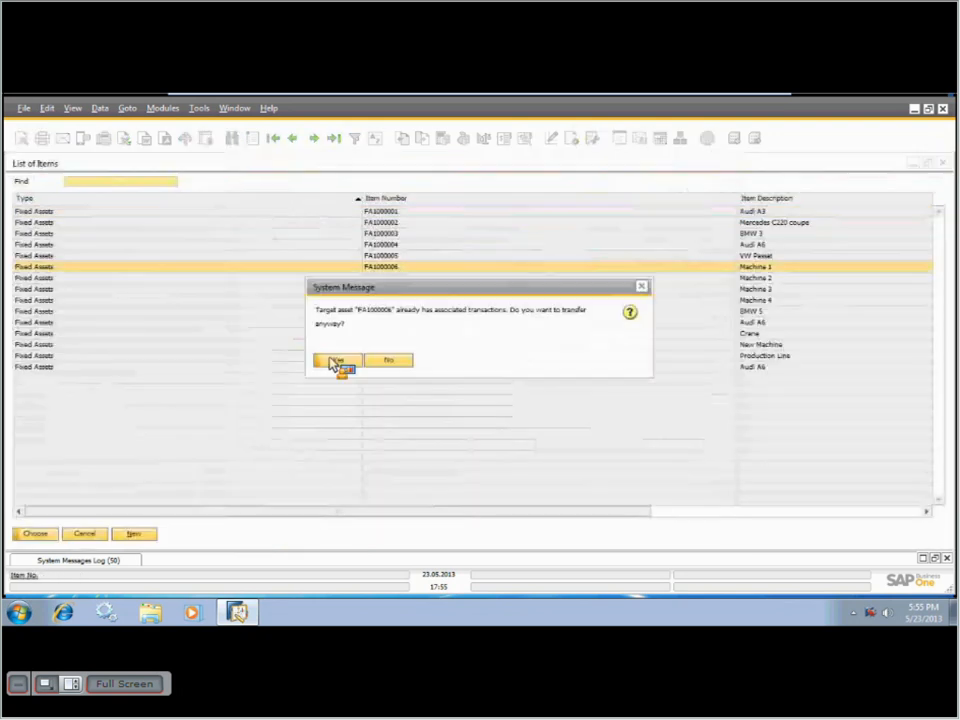
click(334, 362)
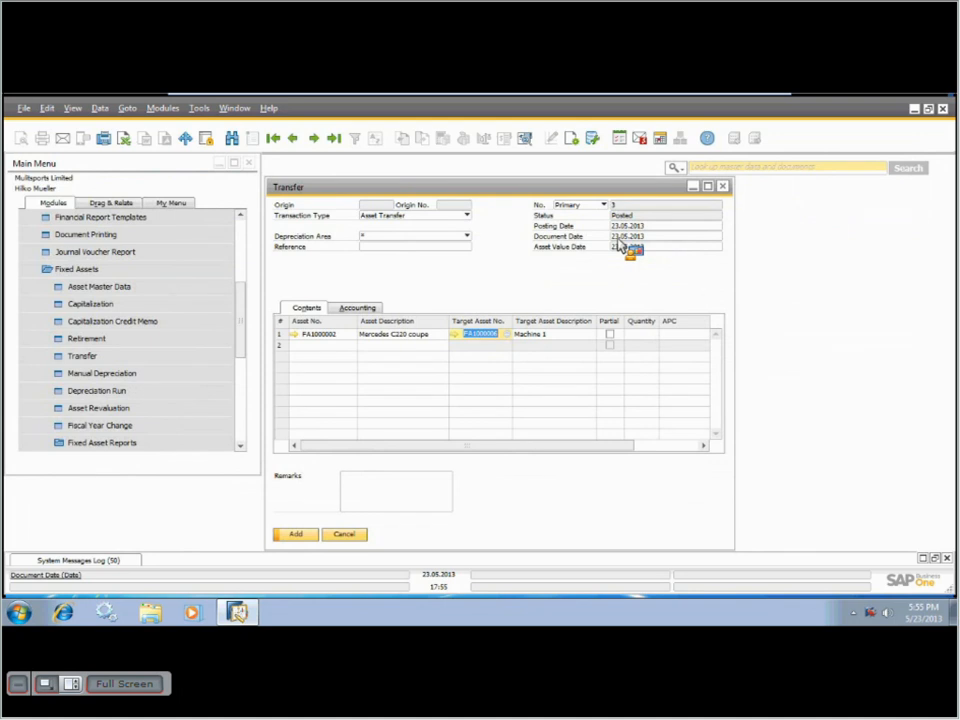
Change the transfer to an Asset Class Transfer and choose 1001 Machines as the Mercedes C220 coupe's target class
click(466, 215)
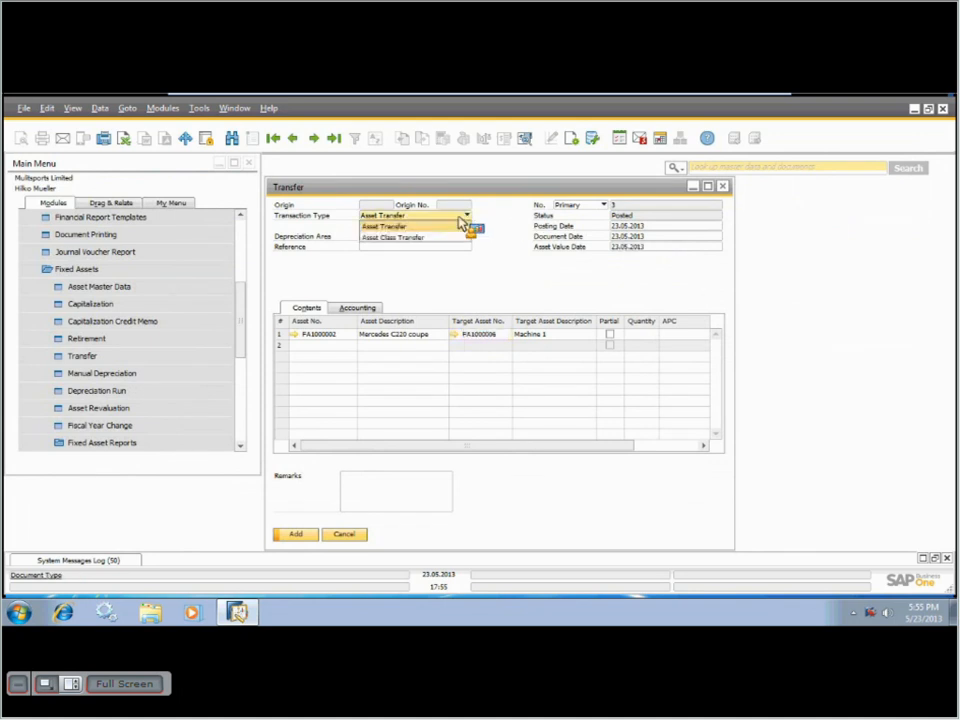
click(373, 240)
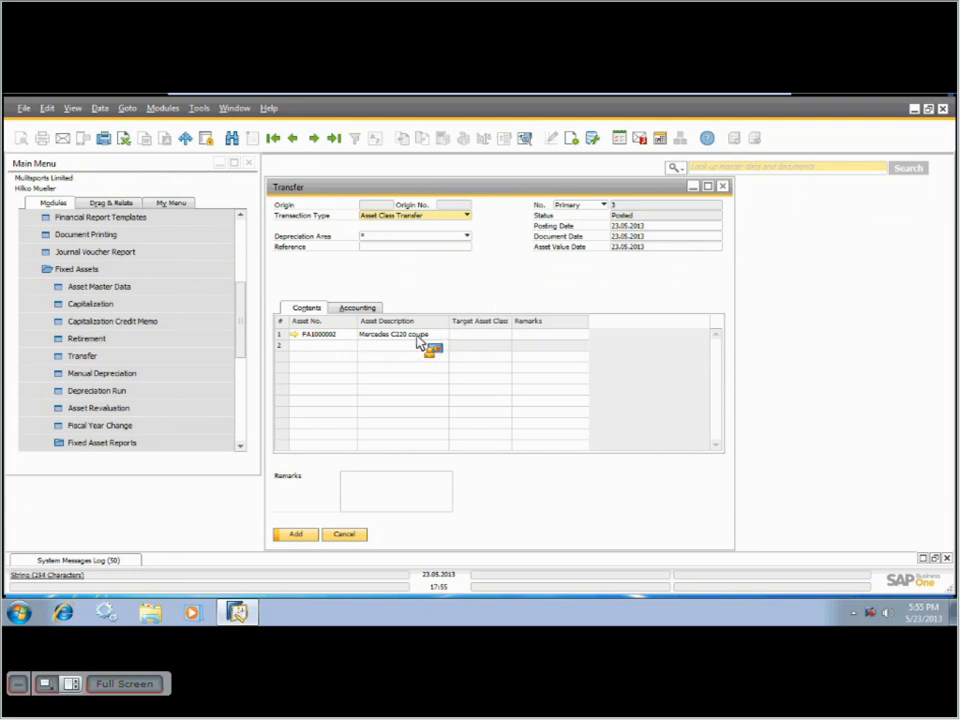
click(505, 337)
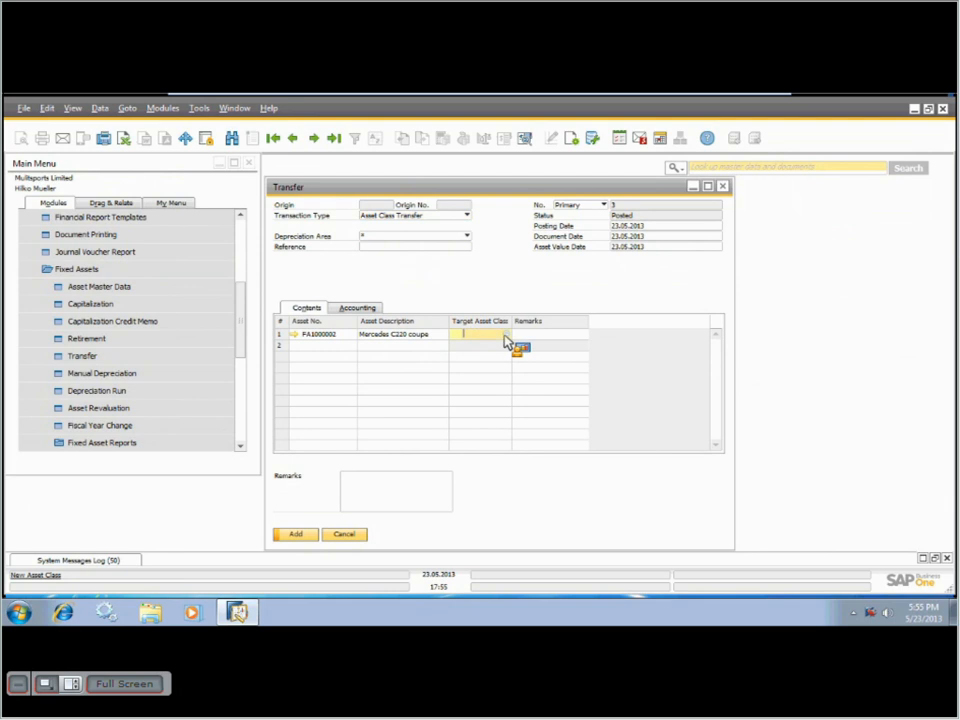
click(507, 336)
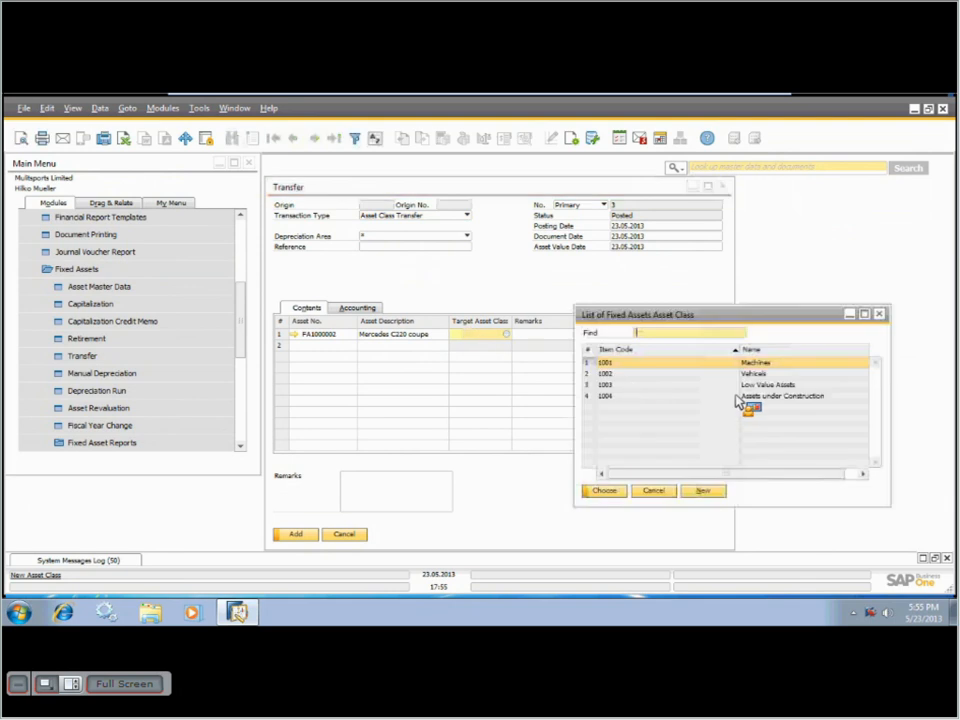
double_click(694, 363)
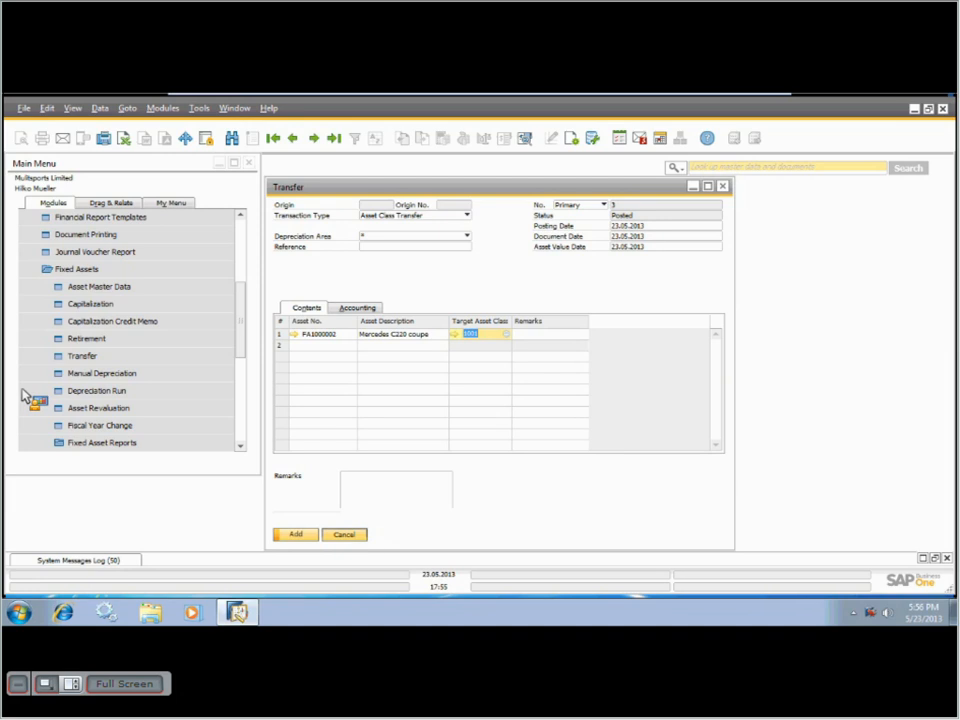
Leave the transfer, open a Manual Depreciation document, examine its available transaction types, and cancel it
click(88, 427)
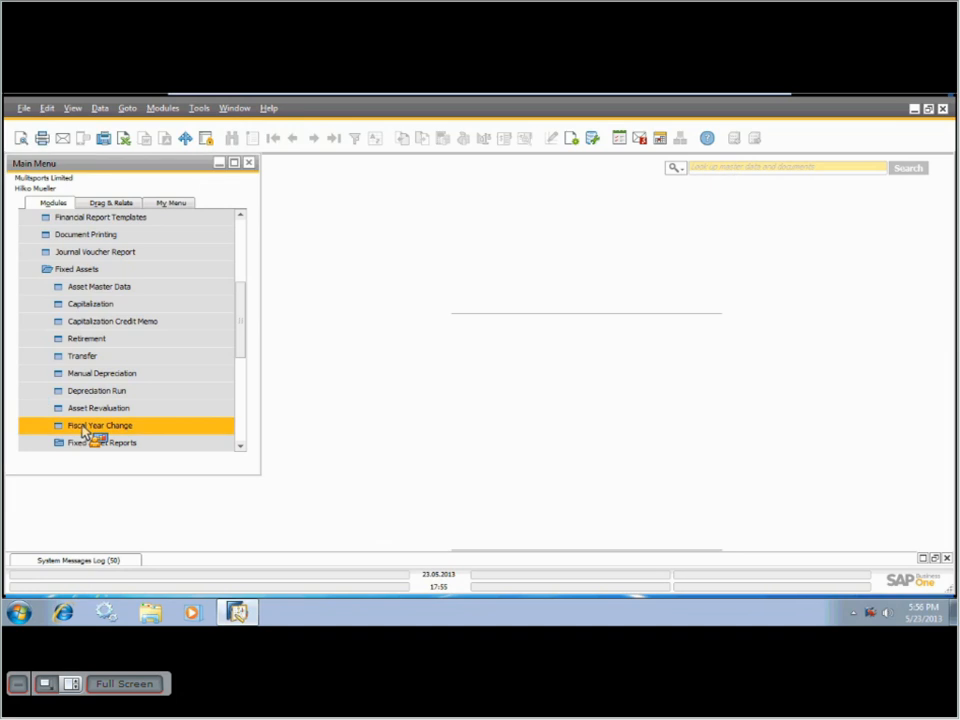
click(88, 375)
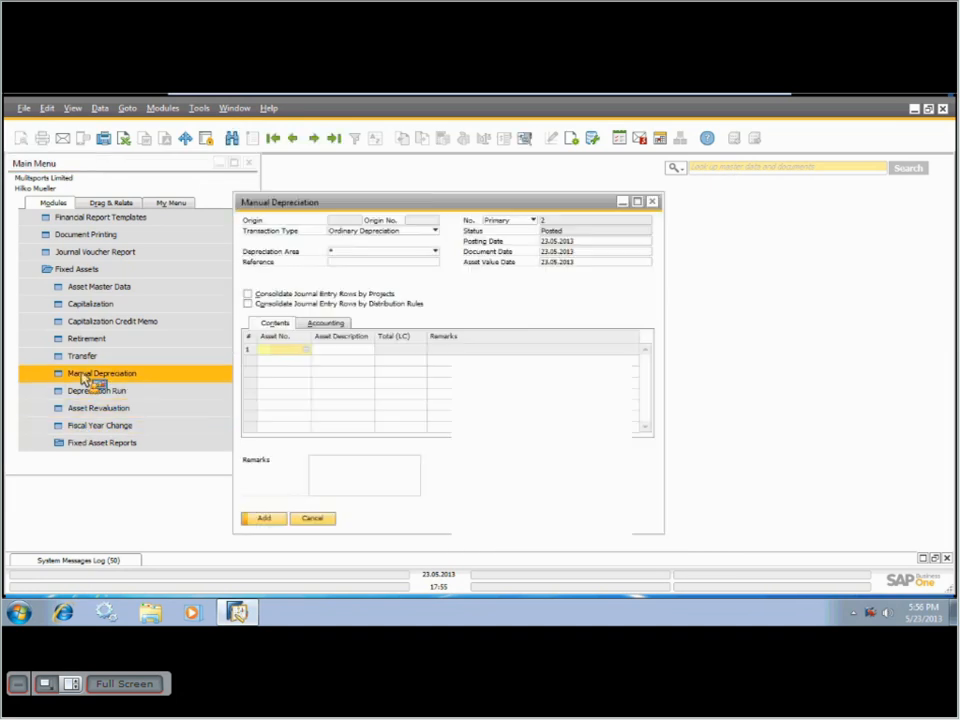
click(399, 232)
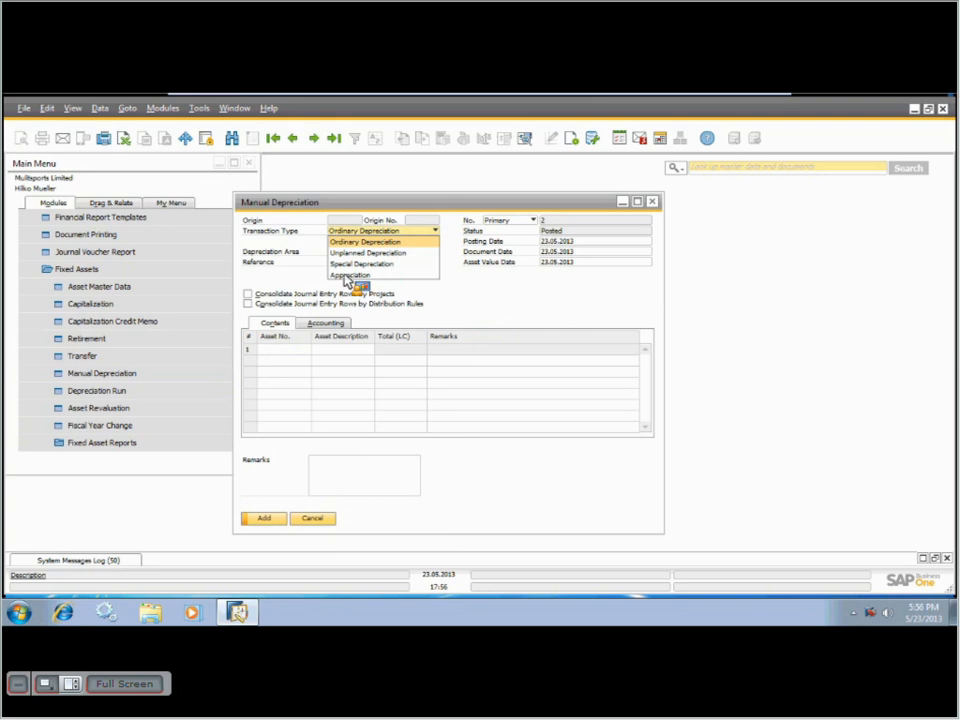
click(310, 522)
click(311, 522)
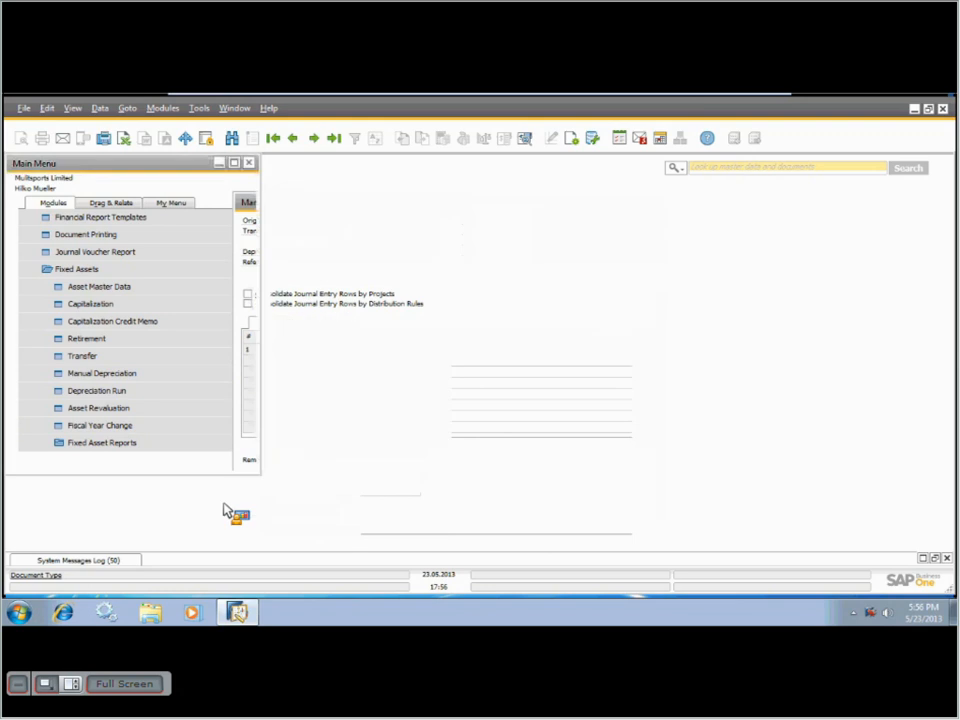
Open a Depreciation Run for area 100, set it to depreciate through posting period 2013-02, and preview it
drag(115, 394, 503, 370)
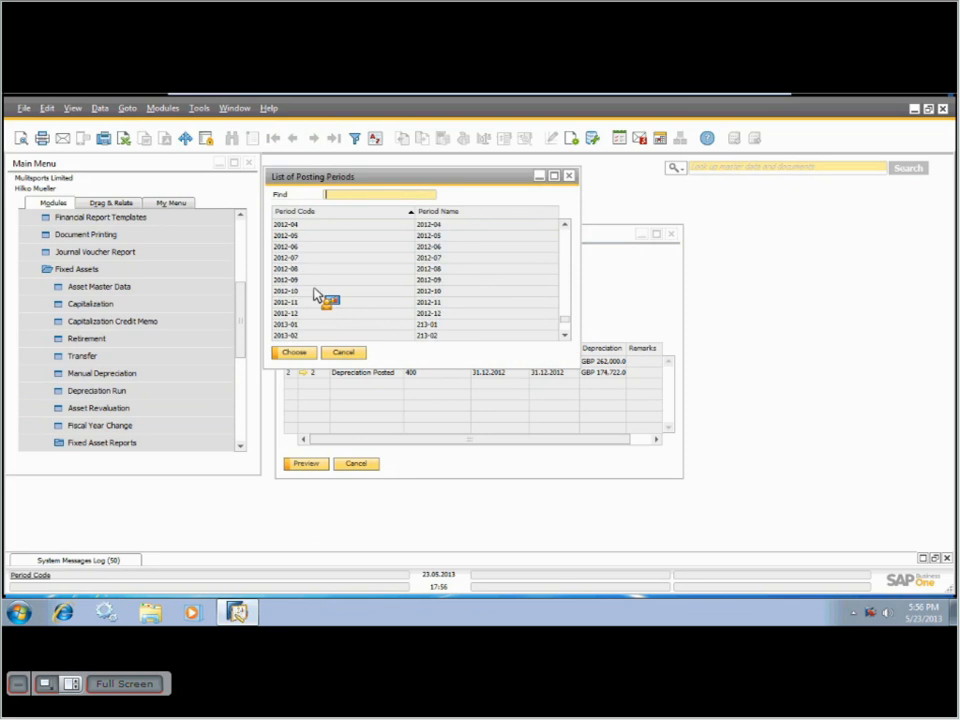
scroll(315, 293, down, 2)
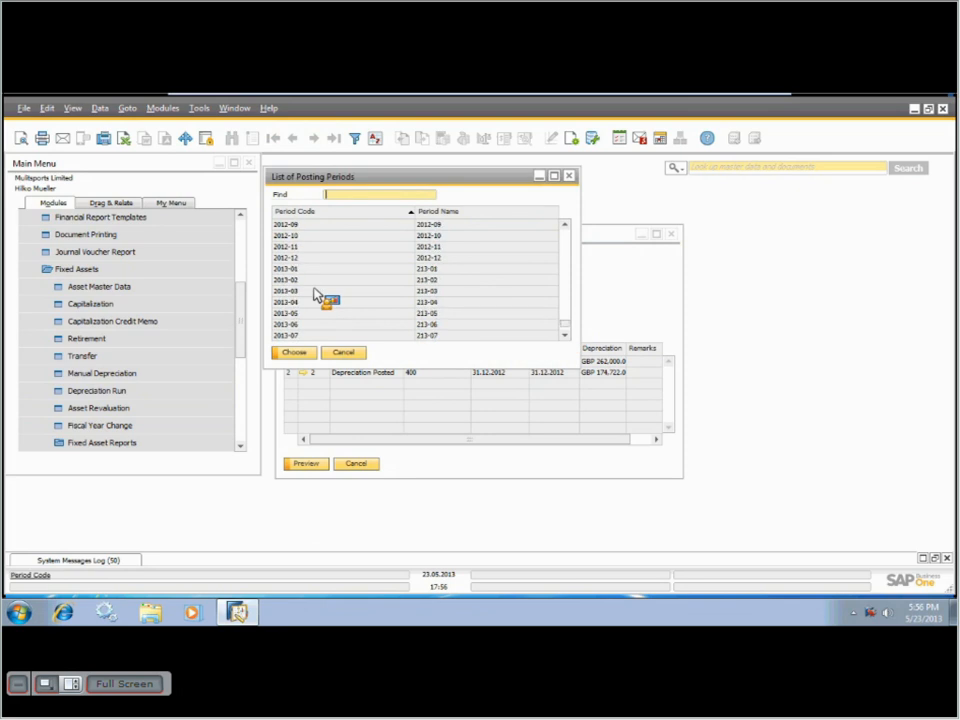
scroll(300, 295, up, 1)
click(297, 292)
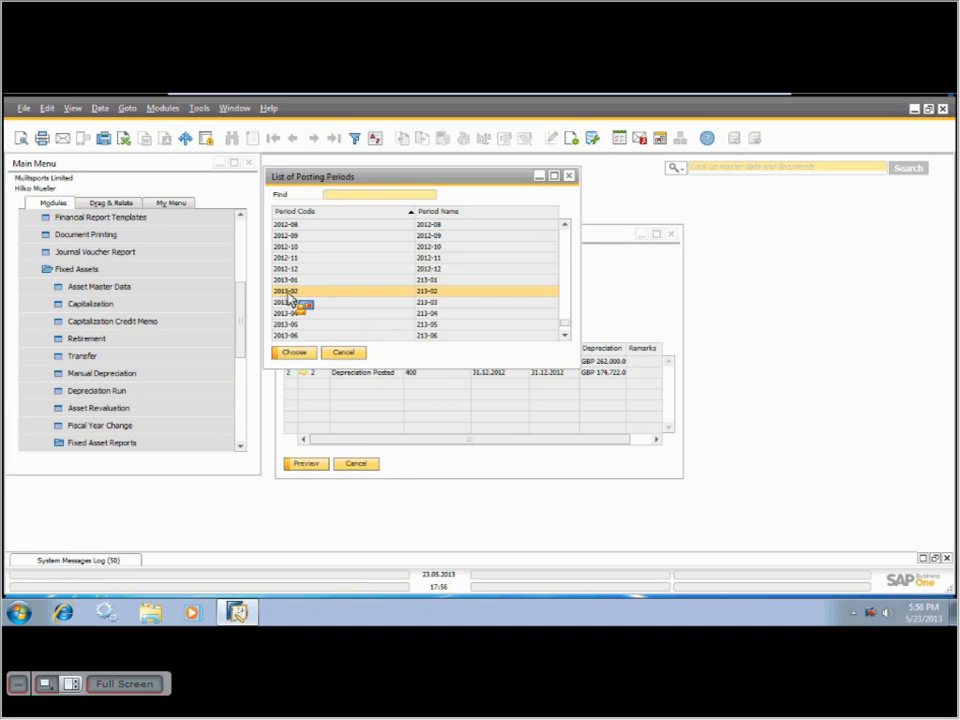
key(Return)
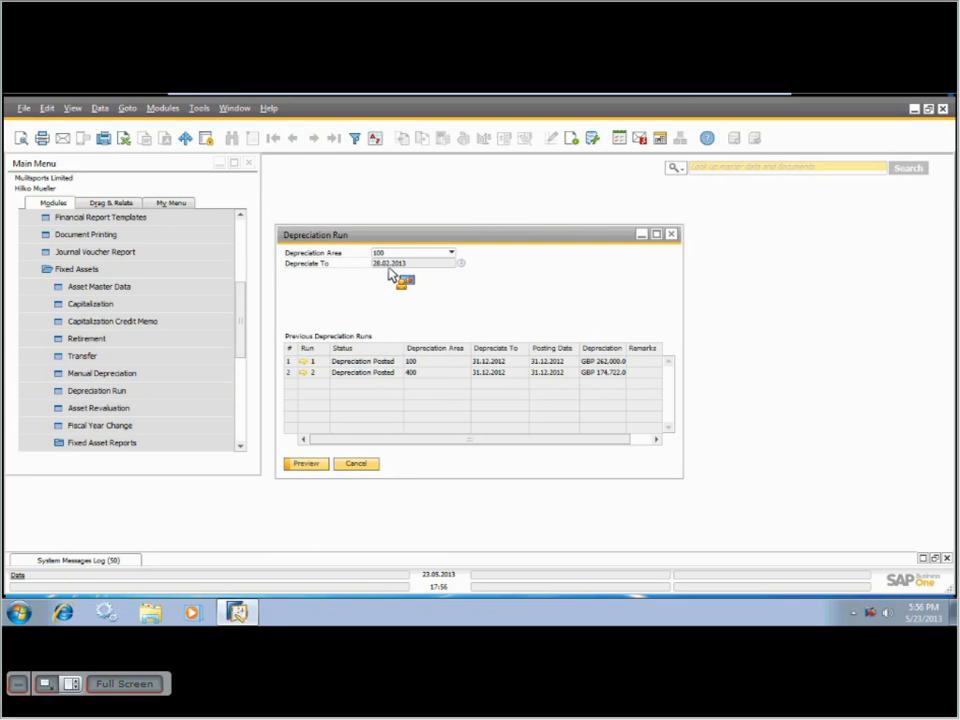
click(307, 465)
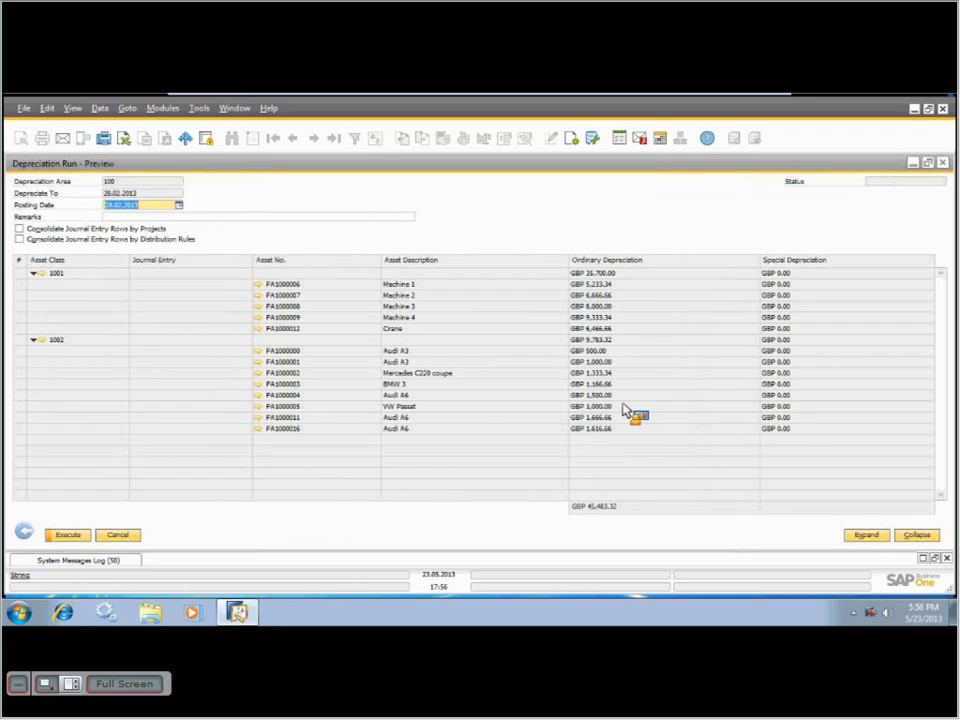
Execute and confirm the previewed depreciation run, and view the journal entry posted for asset class 1001
click(70, 537)
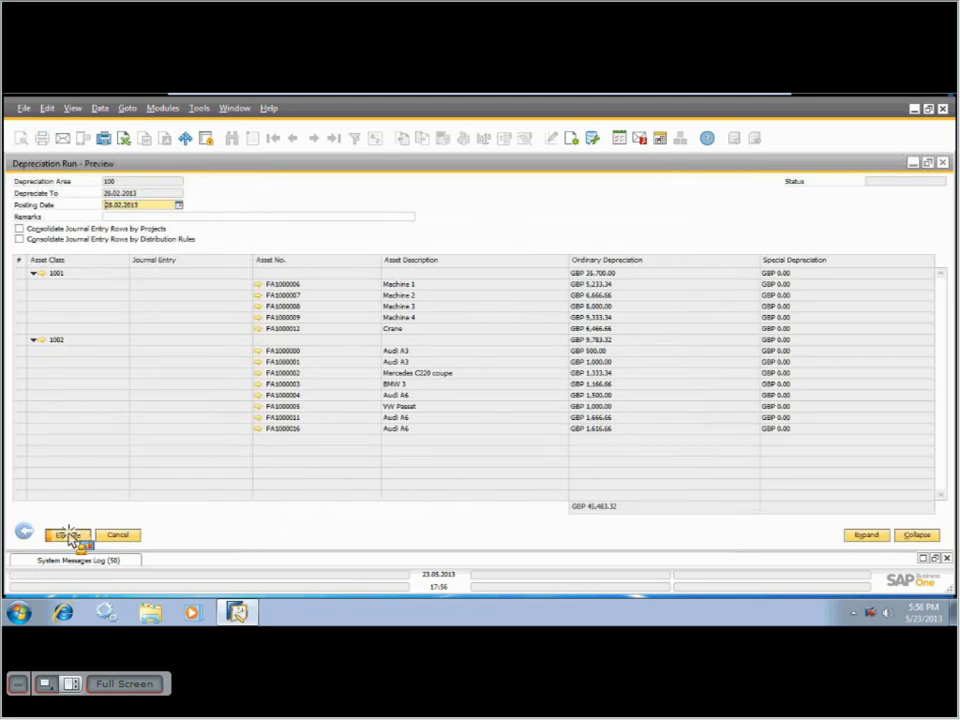
click(336, 361)
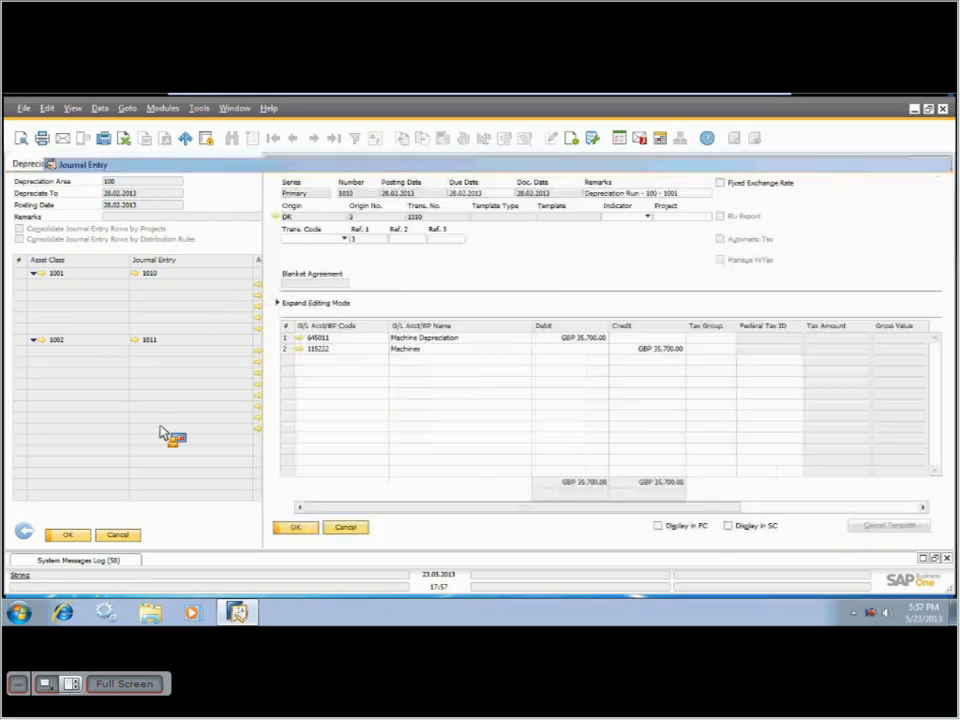
click(79, 533)
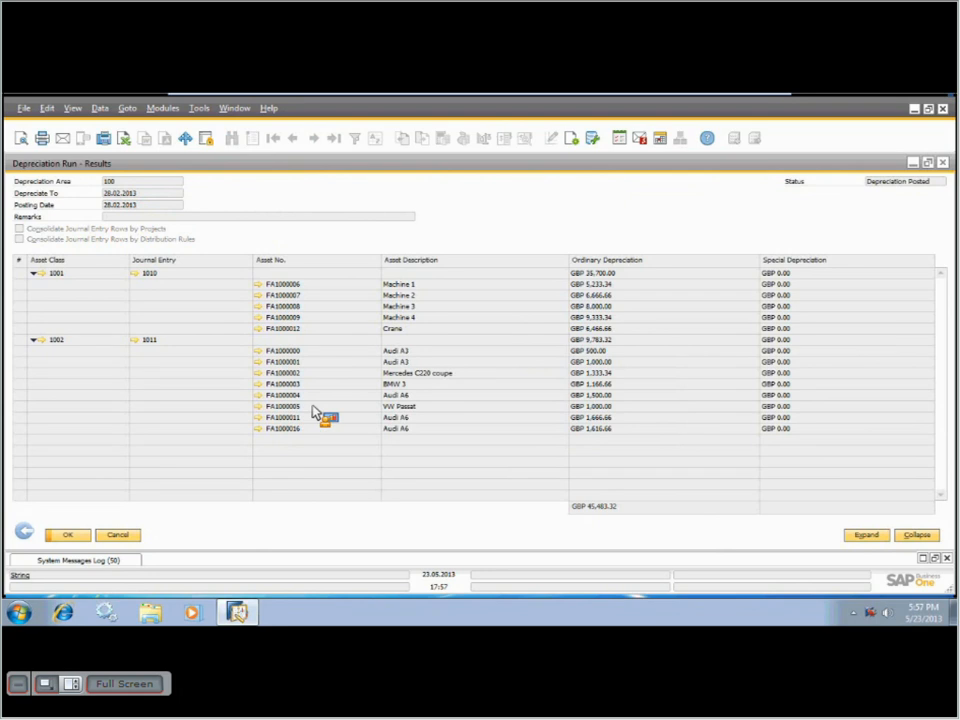
Open the Mercedes C220 coupe's master data from the run results, examine its fixed asset values and depreciation, and close both windows
click(260, 374)
double_click(450, 163)
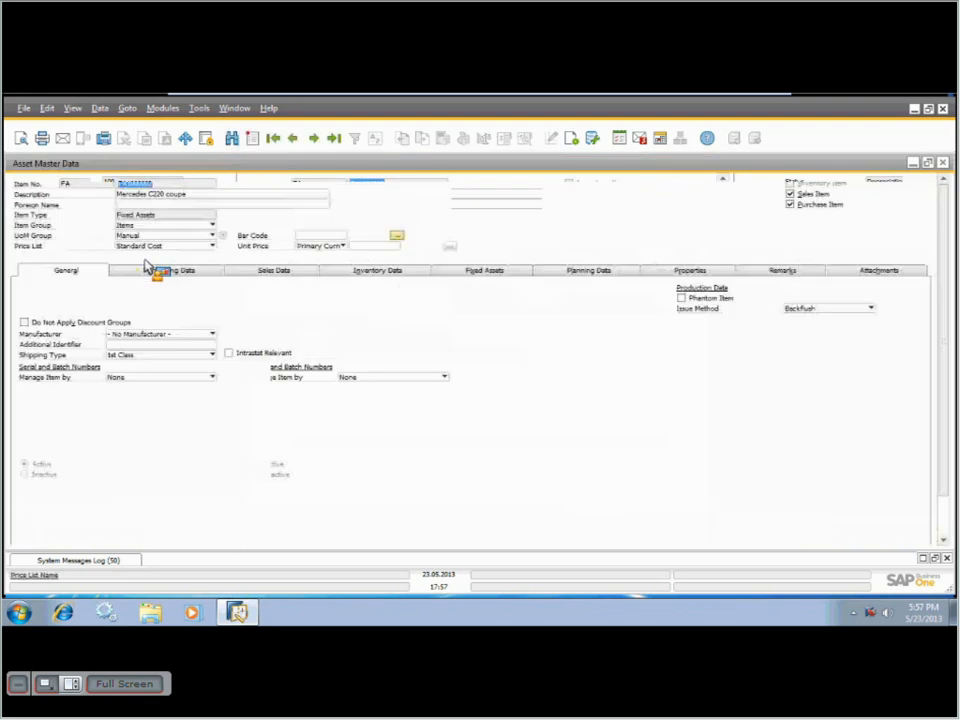
click(465, 273)
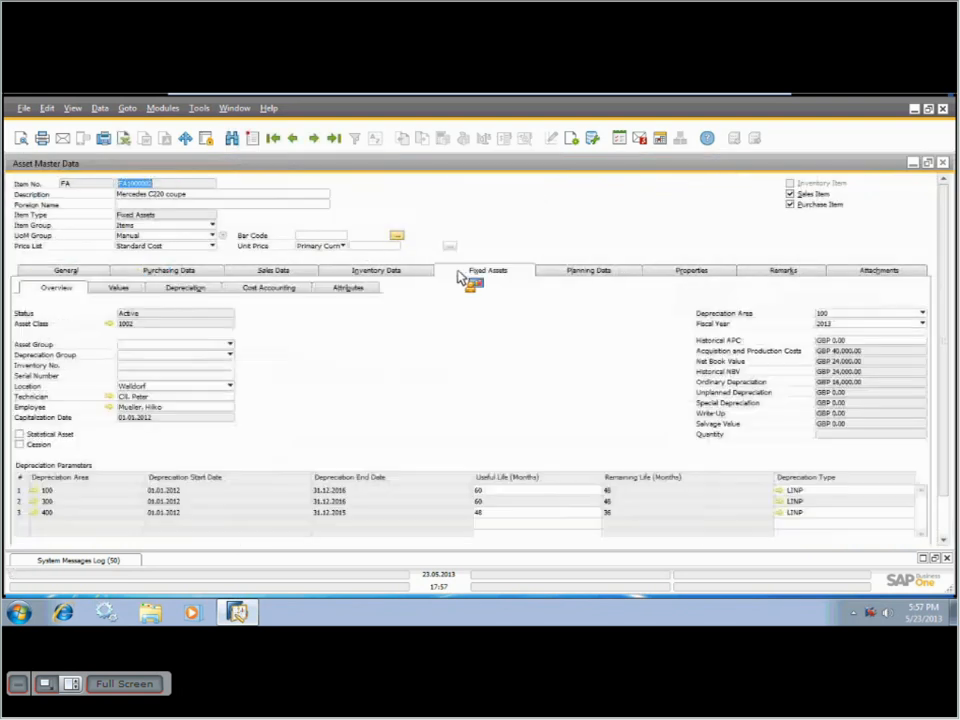
click(119, 288)
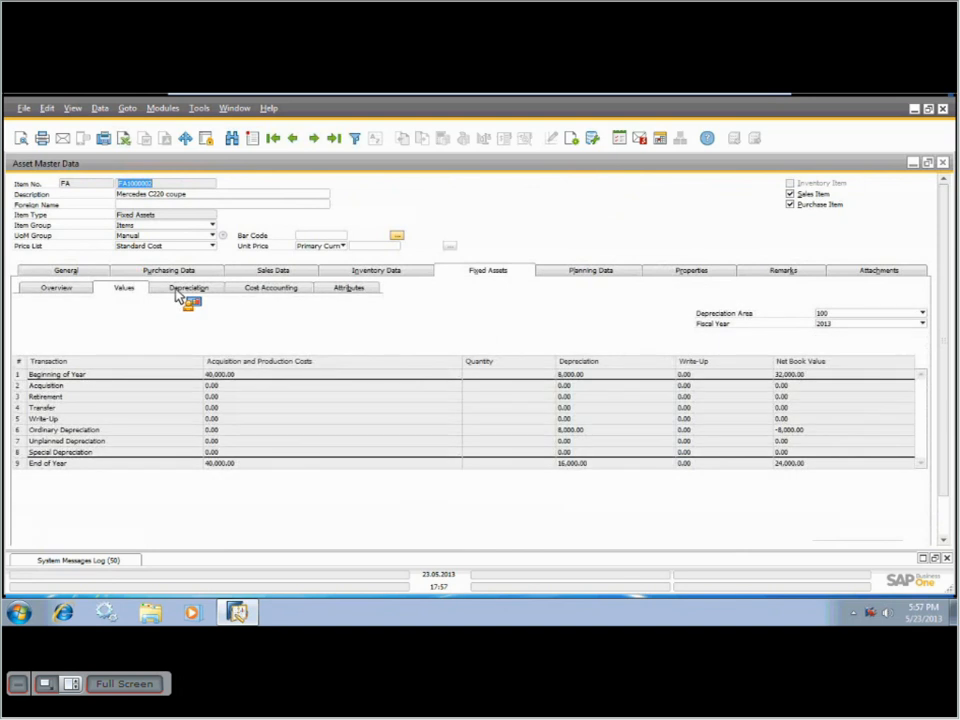
click(180, 292)
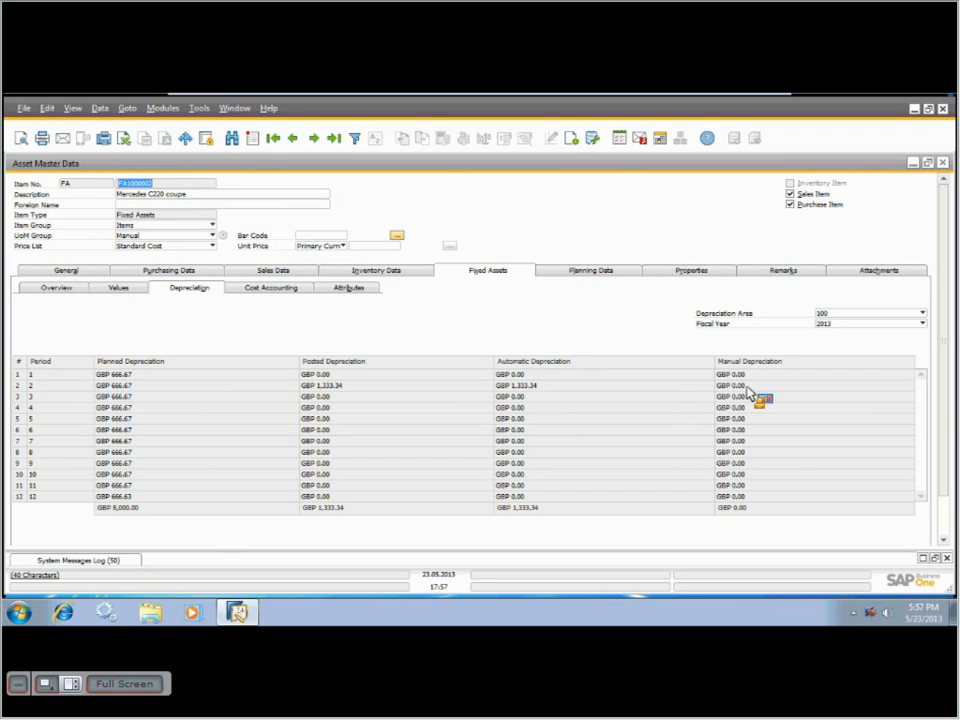
click(929, 162)
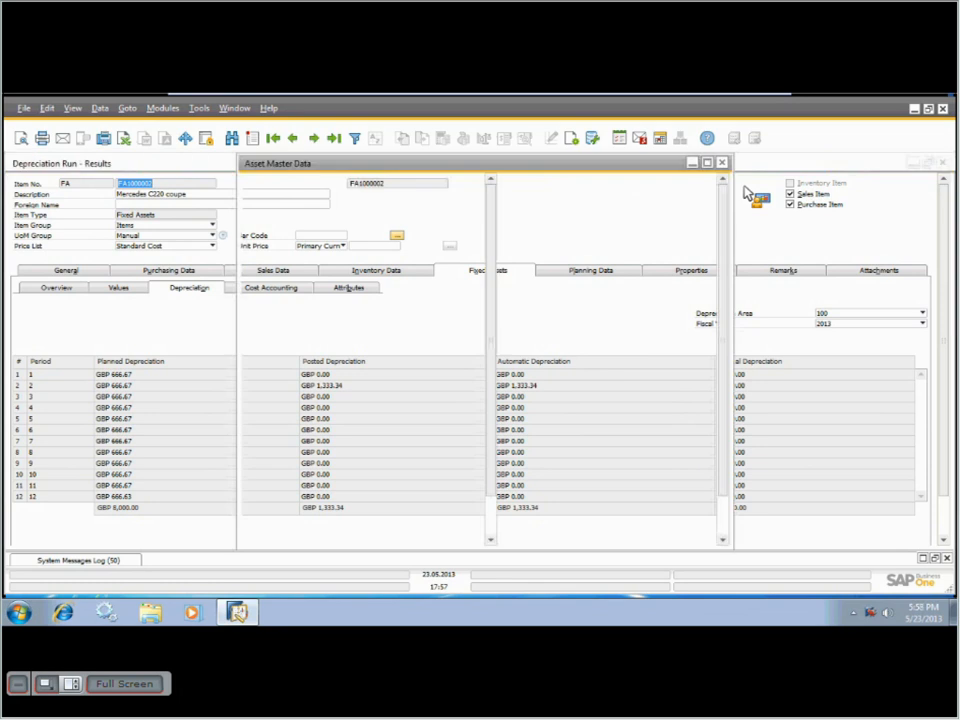
click(722, 162)
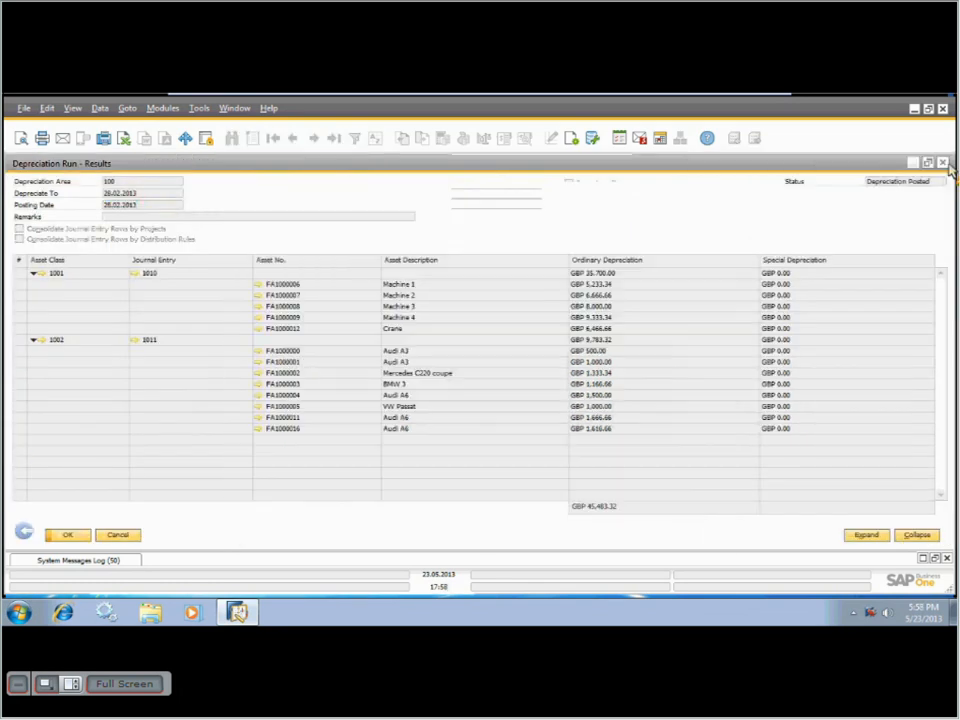
click(943, 163)
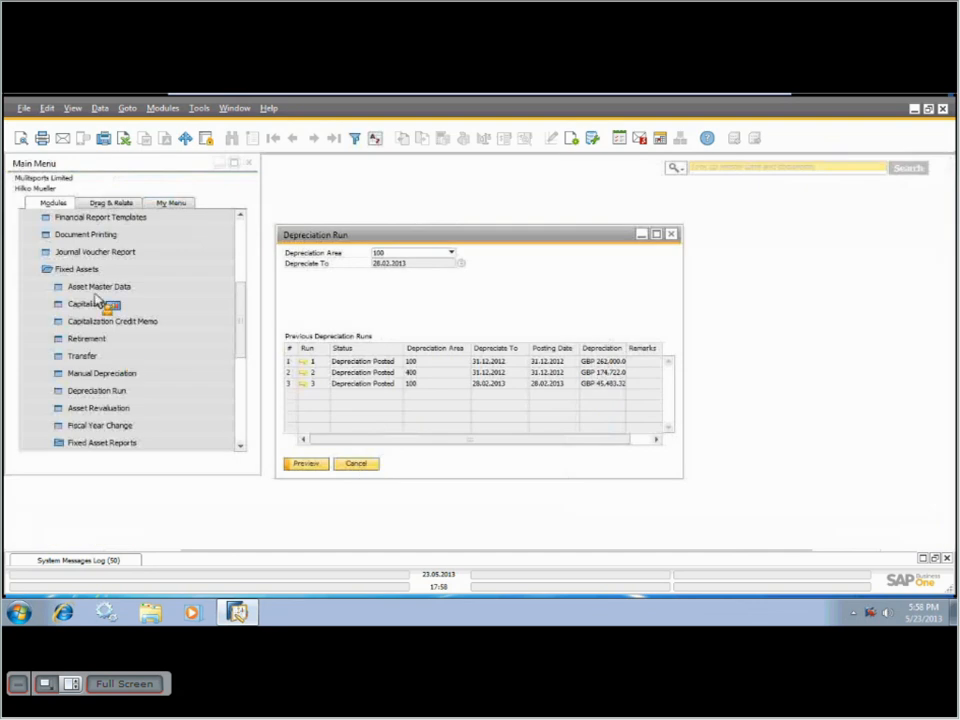
Open a new Asset Revaluation document and set its depreciation area to 400 - IFRS
click(122, 373)
click(124, 410)
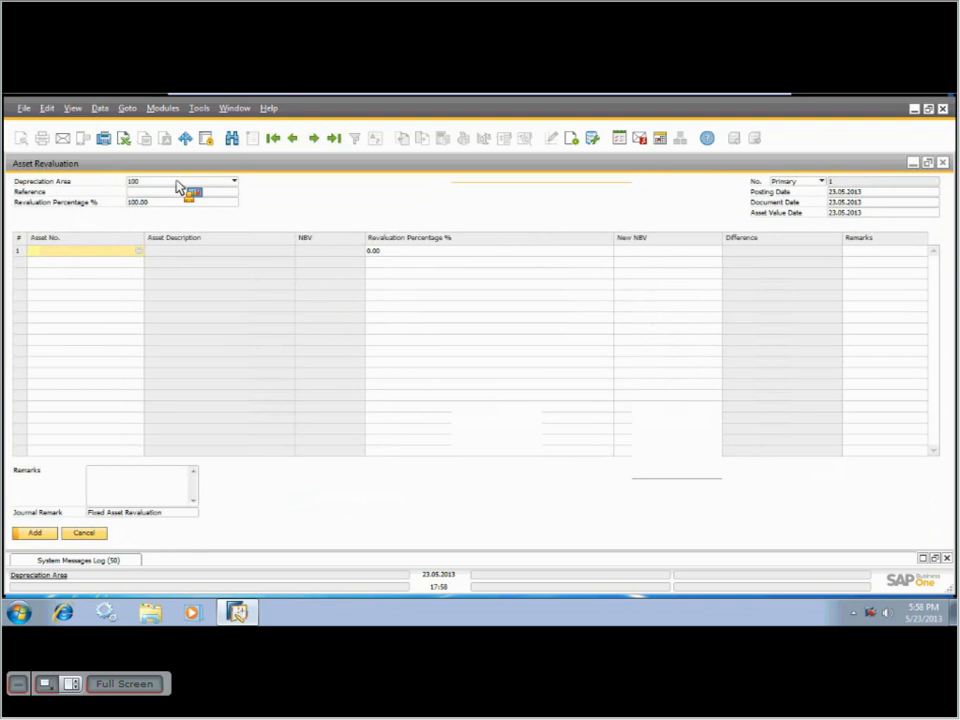
click(178, 182)
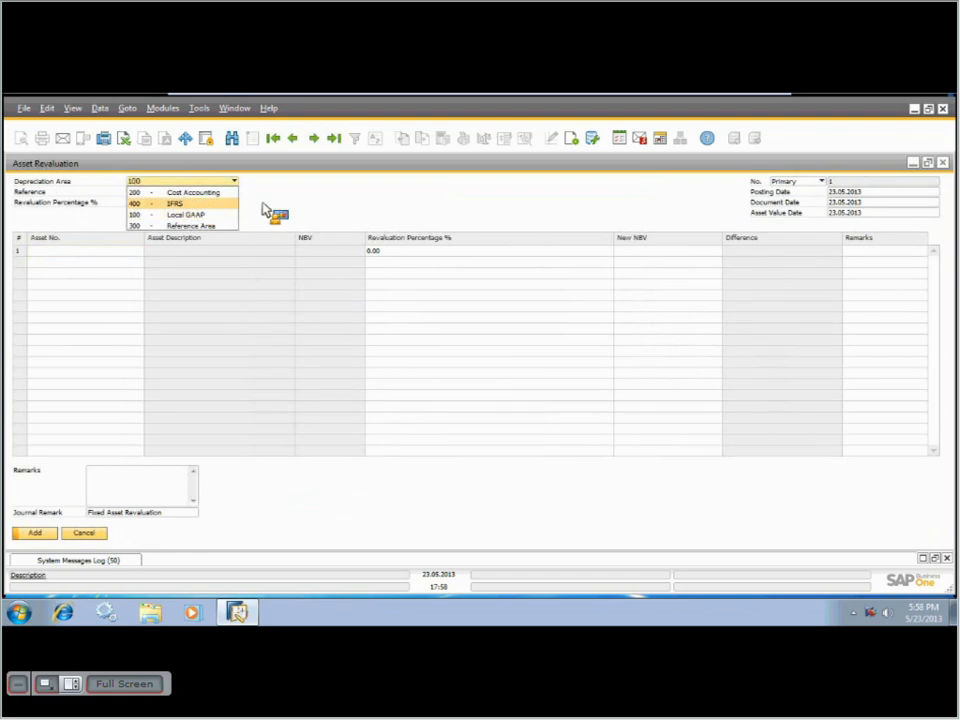
click(175, 203)
Add all listed fixed assets, from FA1000001 through FA1000016, to the revaluation lines
click(100, 254)
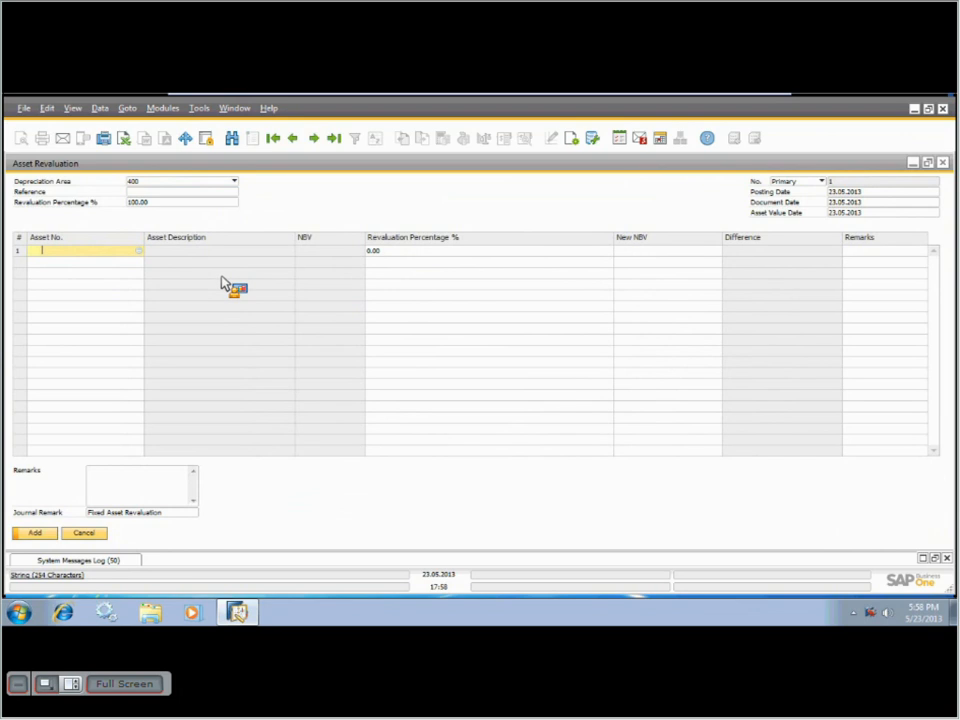
key(Tab)
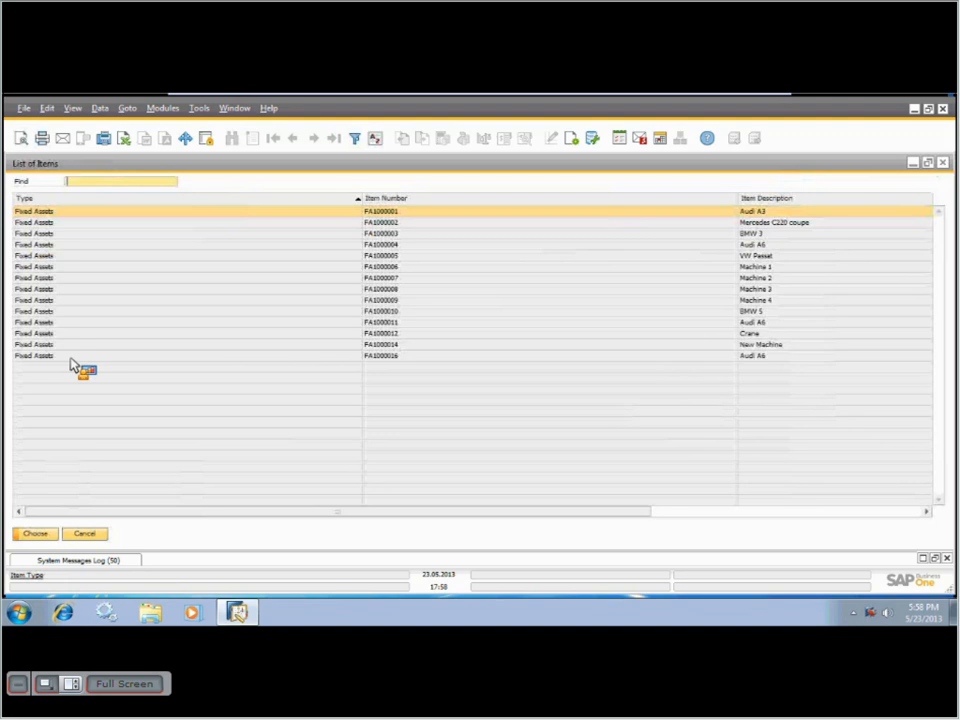
shift+click(42, 356)
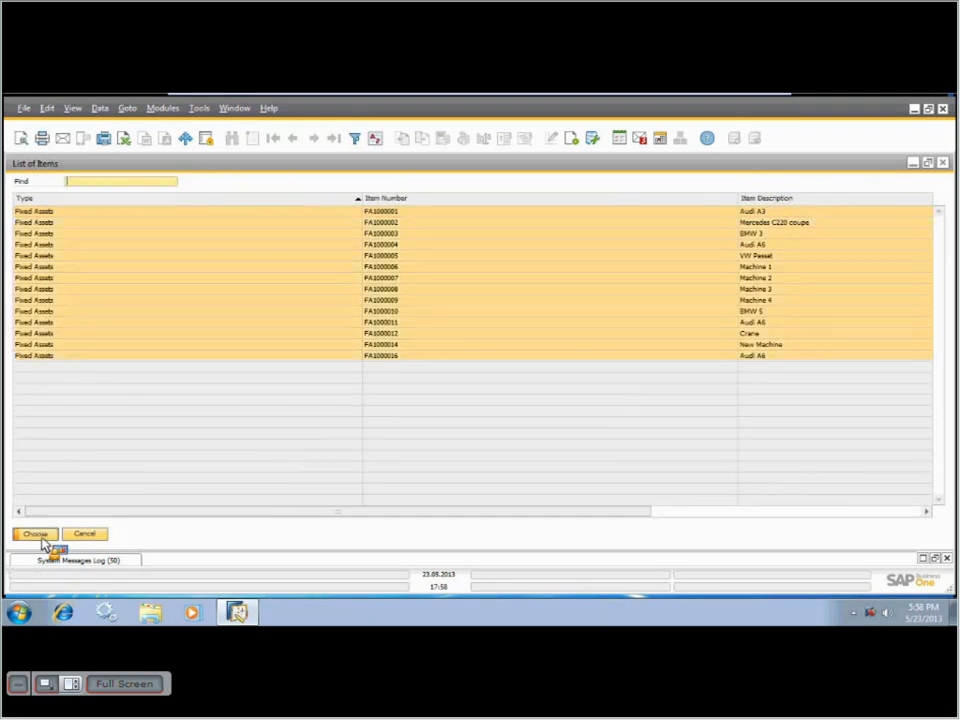
click(40, 537)
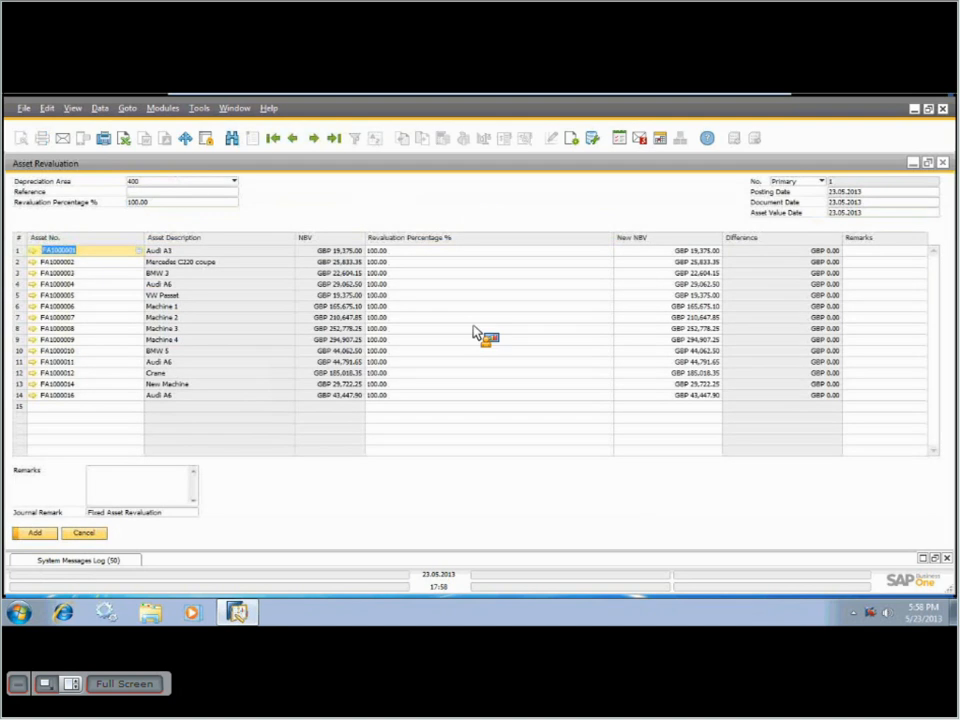
Set the revaluation percentage in the document header to 110 for all listed assets
click(135, 203)
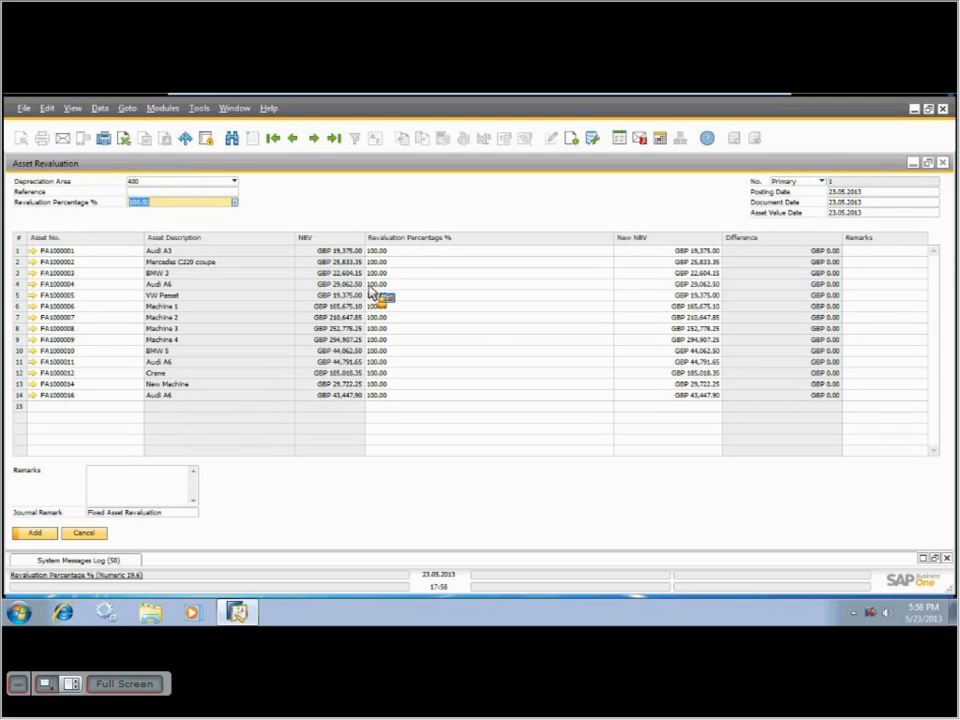
text(110)
key(Tab)
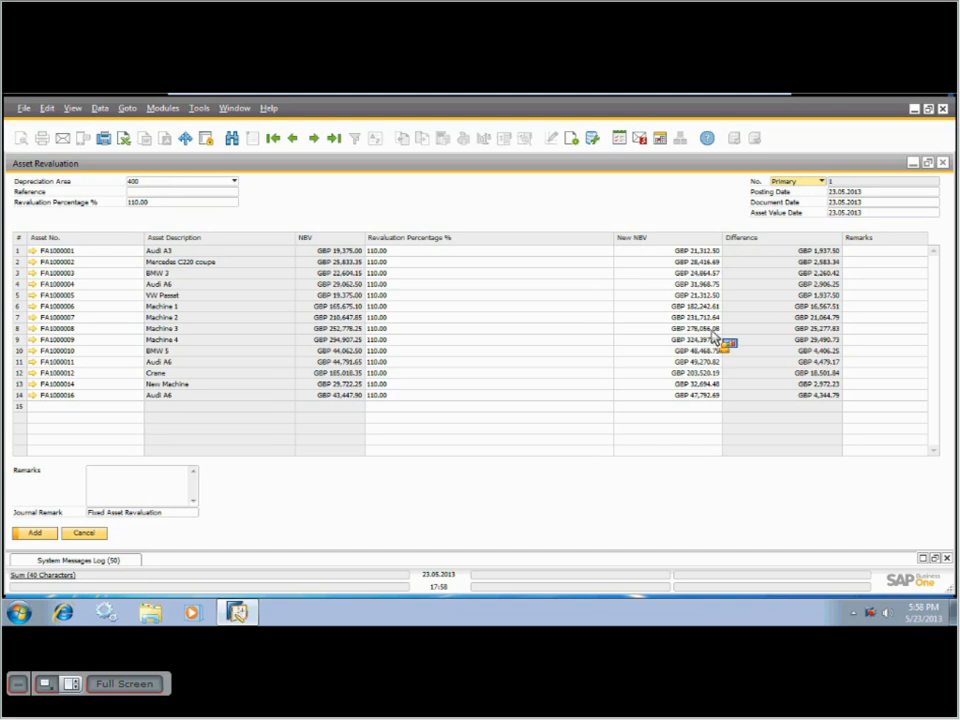
Set the new net book value of Machine 1 (FA1000006) to GBP 200,000 in the revaluation lines
click(392, 296)
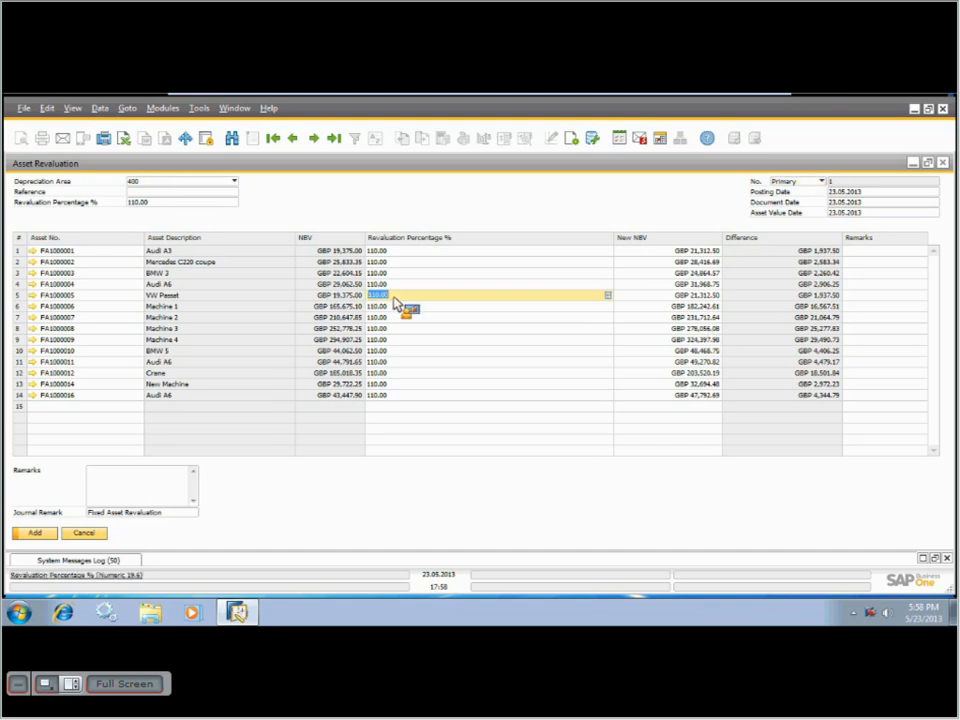
click(401, 297)
click(662, 297)
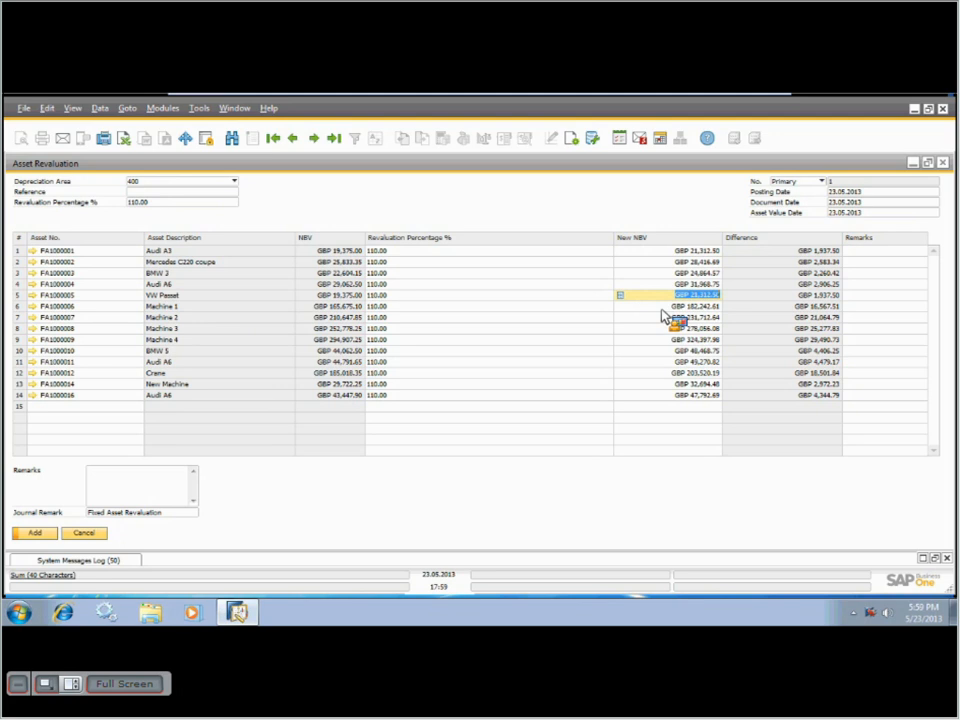
key(Down)
text(2)
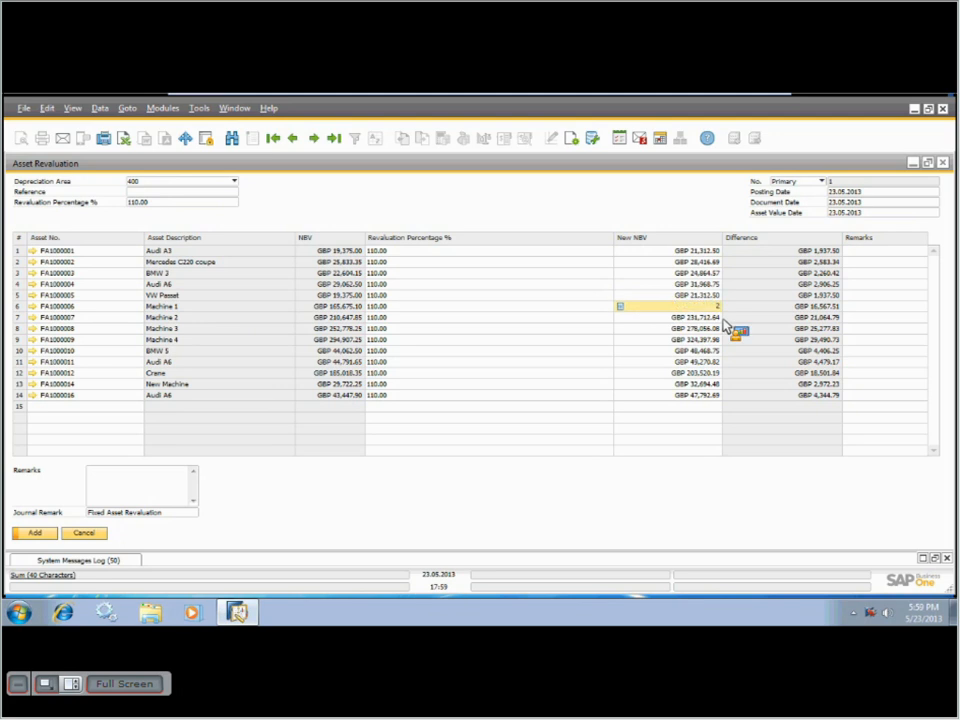
text(00,0000)
key(Tab)
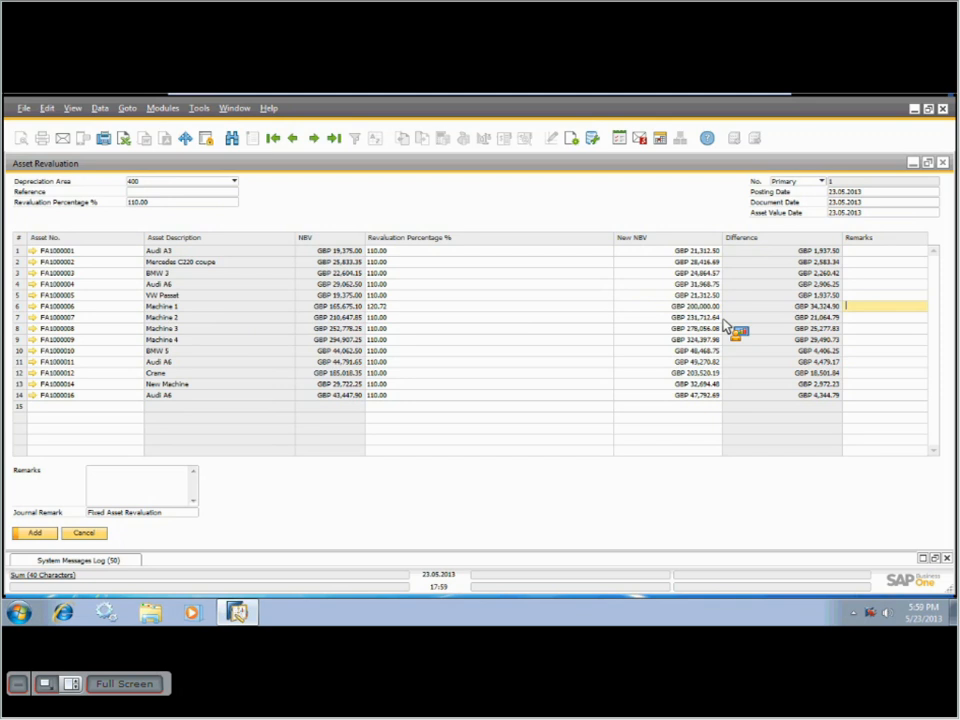
Check Machine 1's recalculated revaluation percentage and cancel the asset revaluation without adding it
click(400, 306)
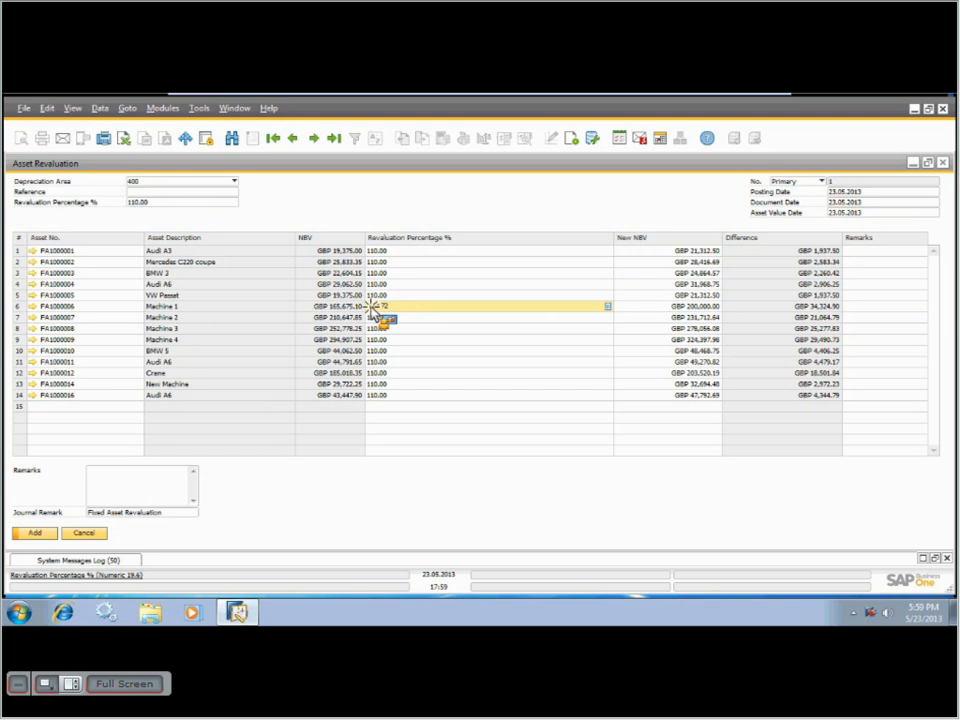
drag(370, 308, 394, 314)
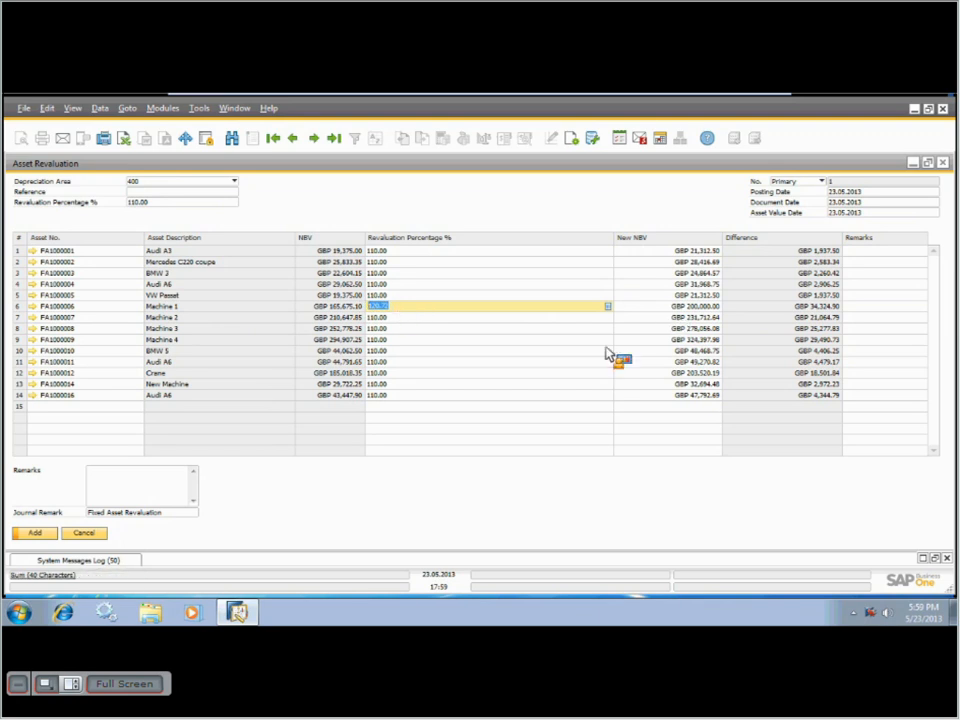
click(84, 534)
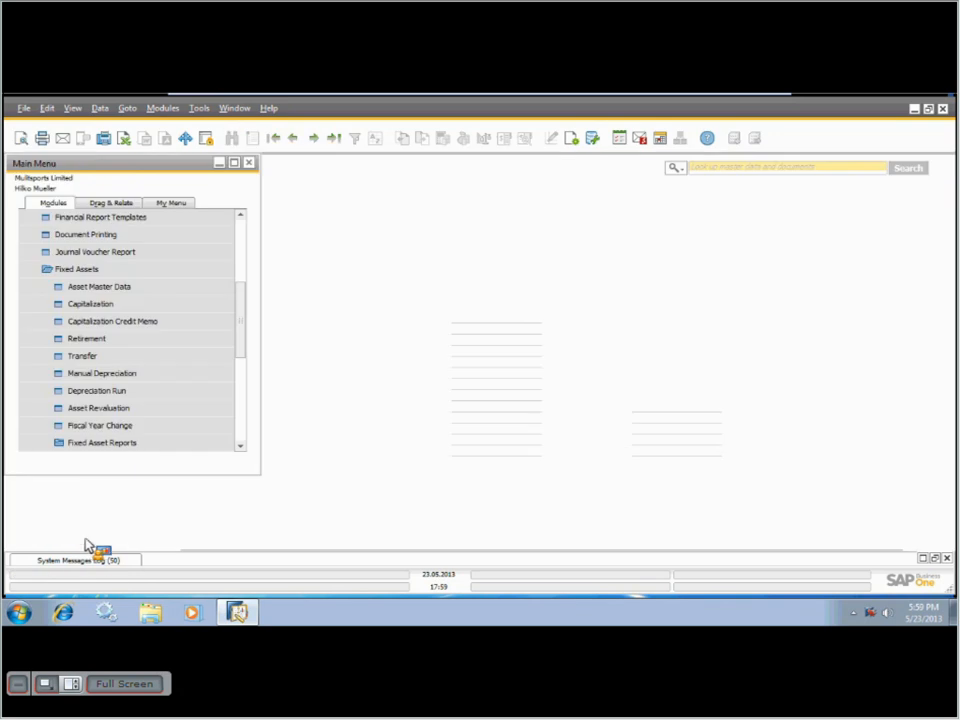
Run the Asset Depreciation Forecast Report with the preset selection criteria, examine the forecast for each asset, and close it
click(152, 432)
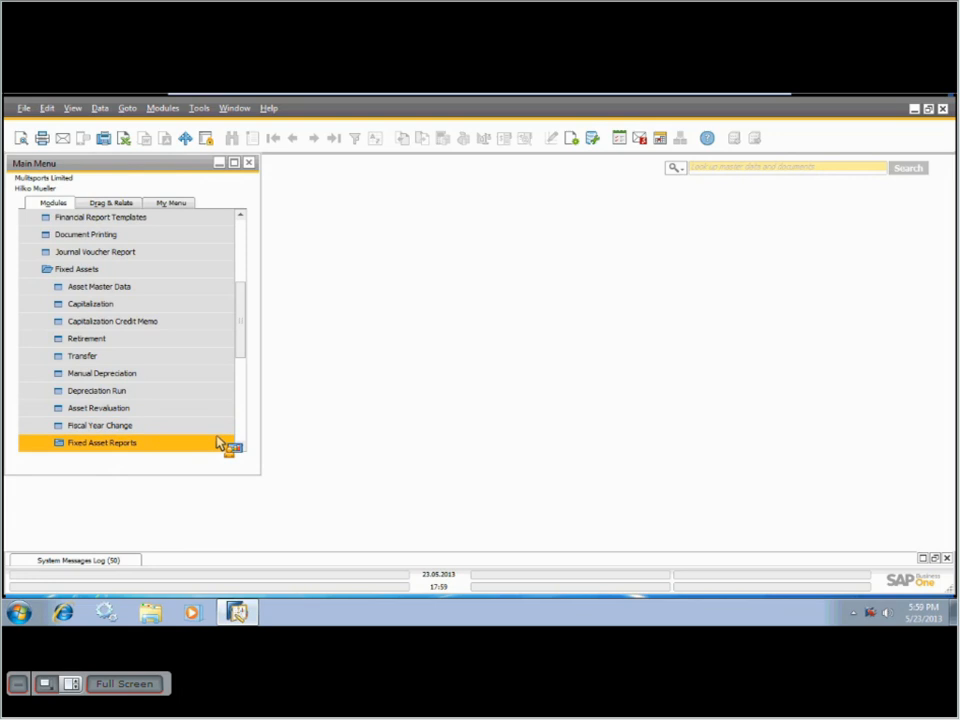
click(240, 447)
click(240, 447)
click(240, 447)
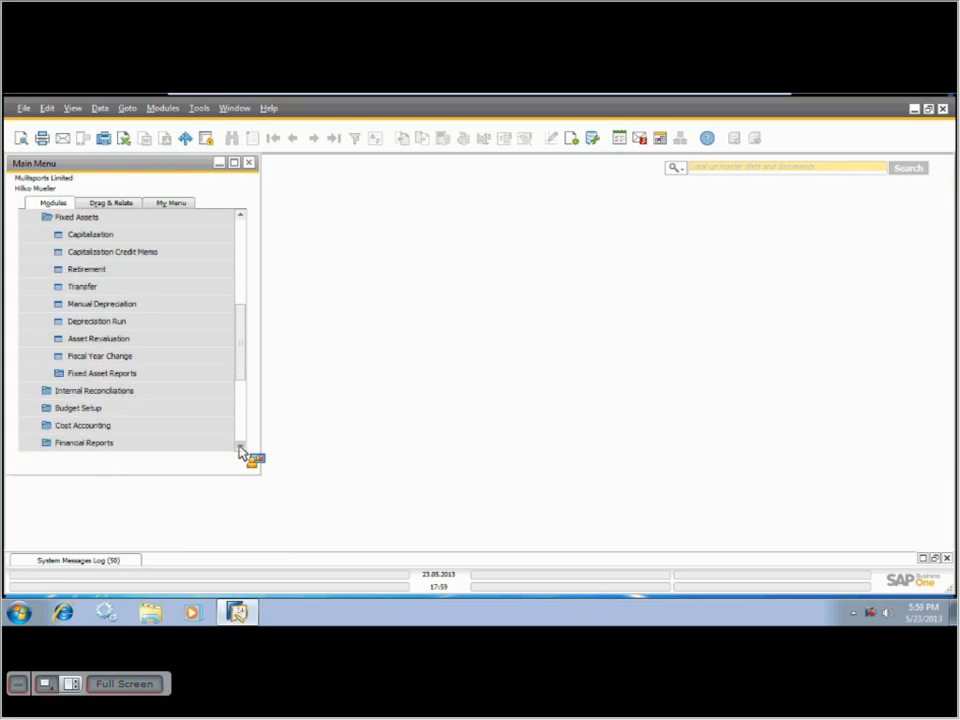
click(240, 447)
click(82, 375)
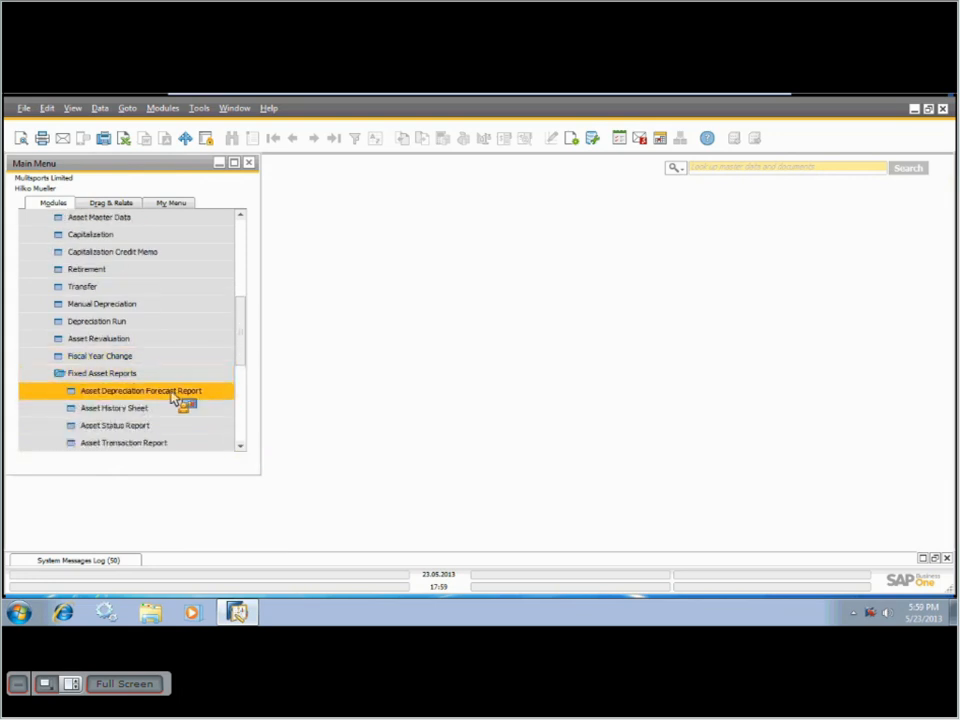
drag(120, 395, 426, 274)
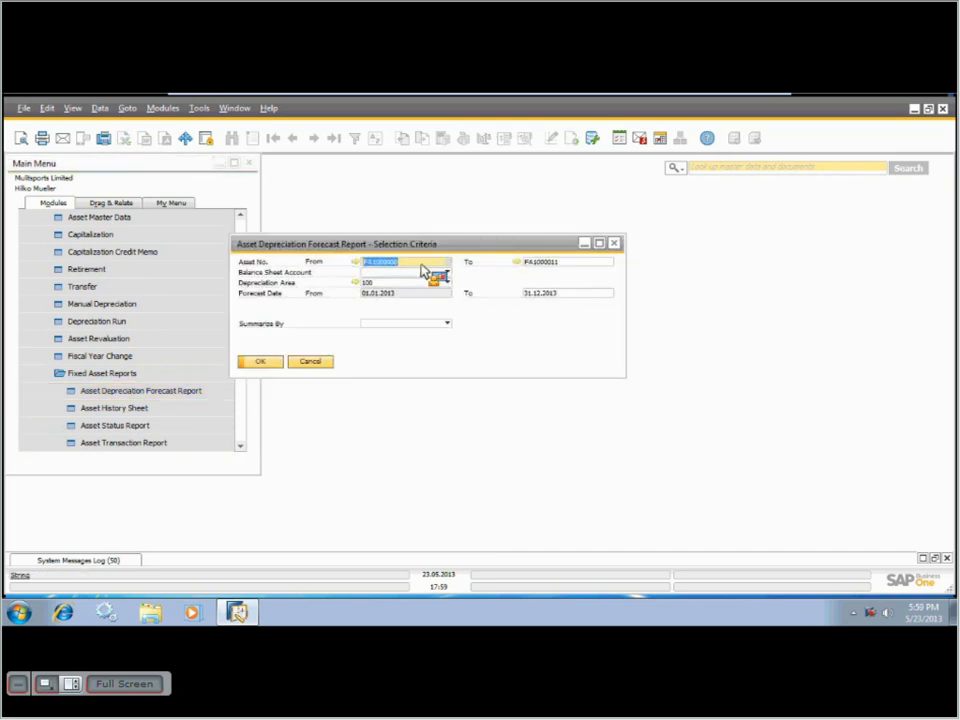
click(260, 363)
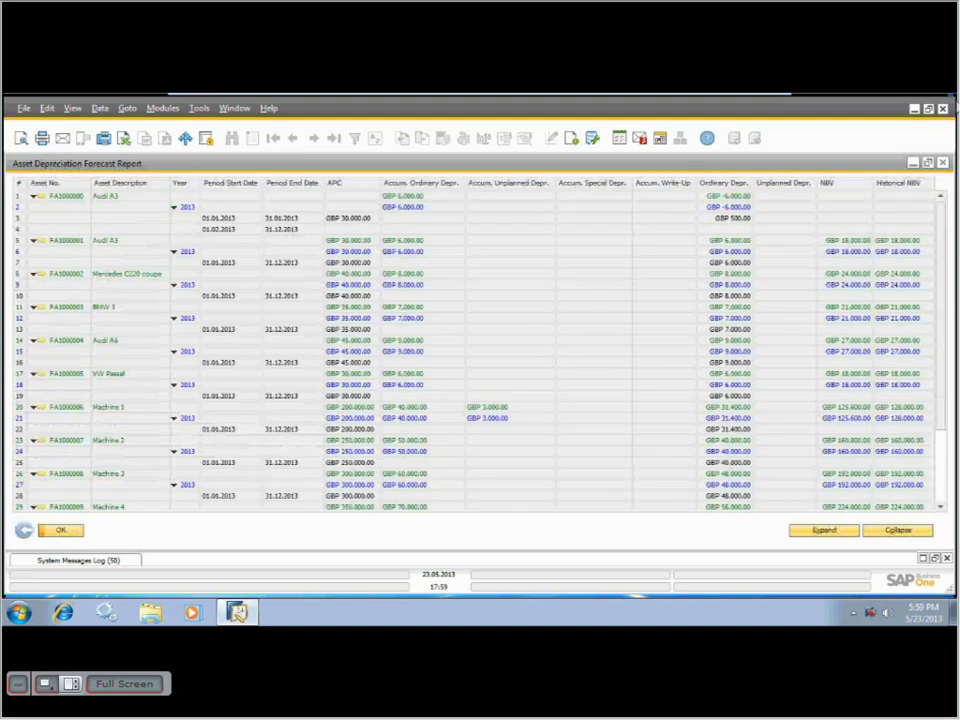
click(928, 162)
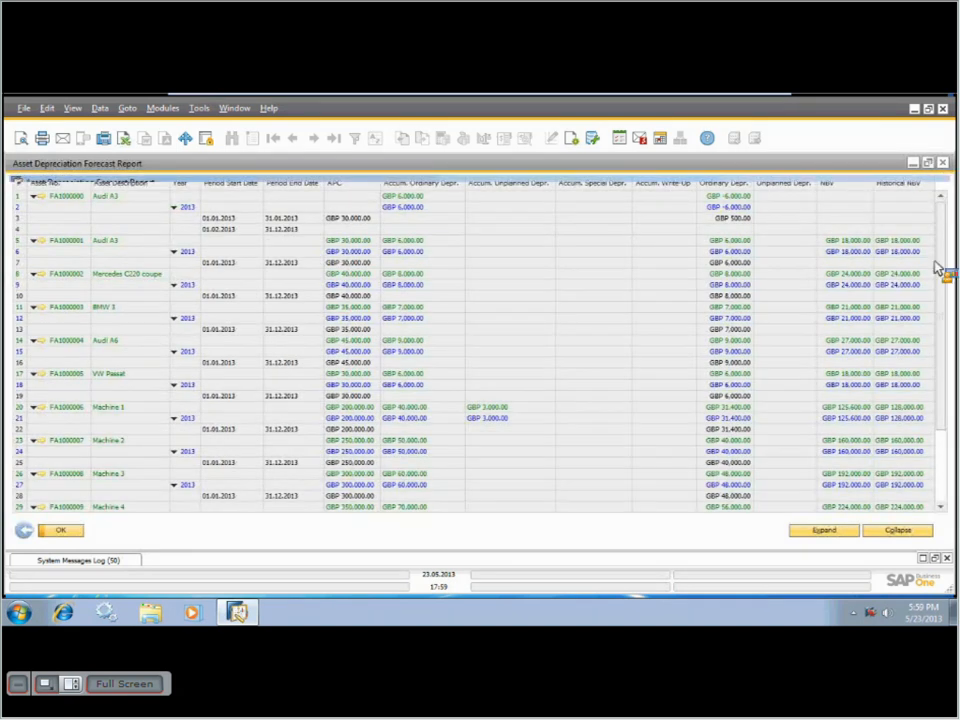
click(941, 255)
Run the Asset History Sheet for depreciation area 100 - Local GAAP and period 2013, and examine its columns
click(100, 410)
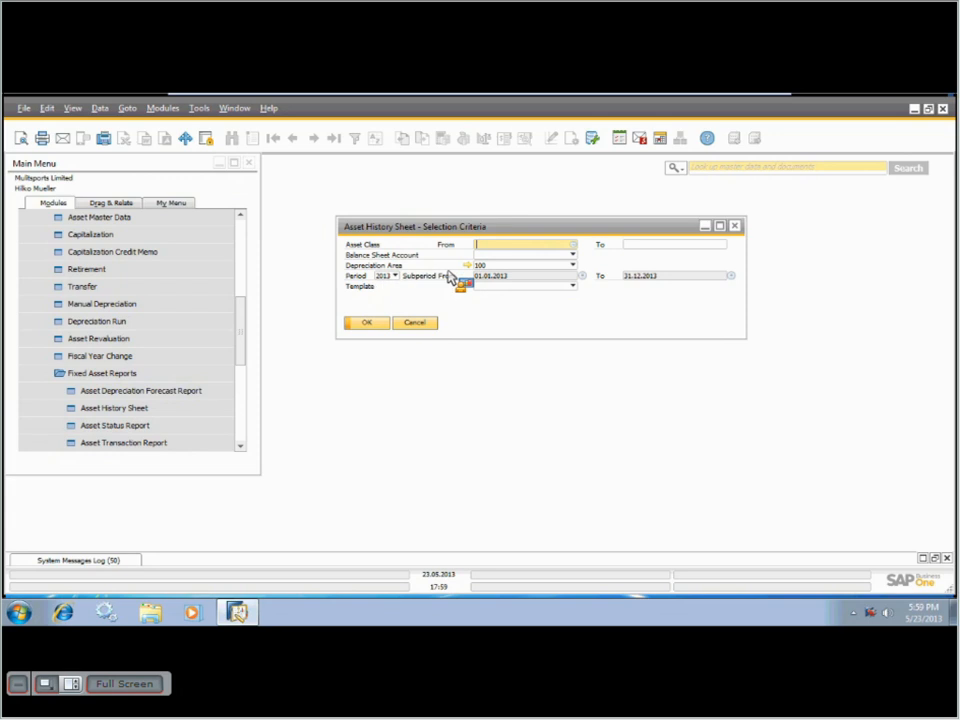
click(362, 324)
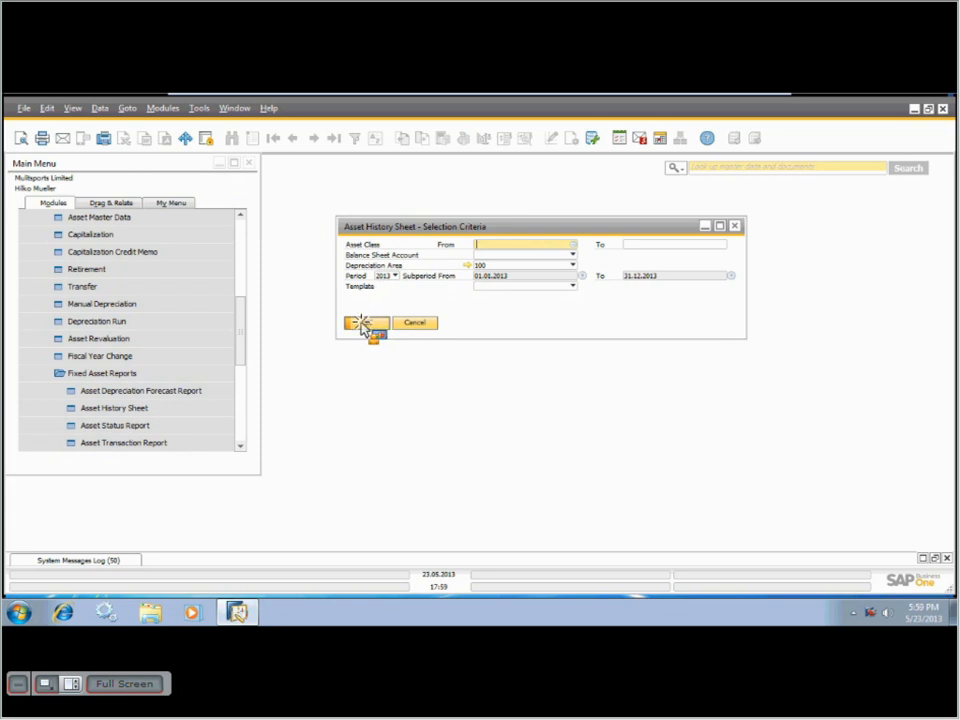
click(505, 266)
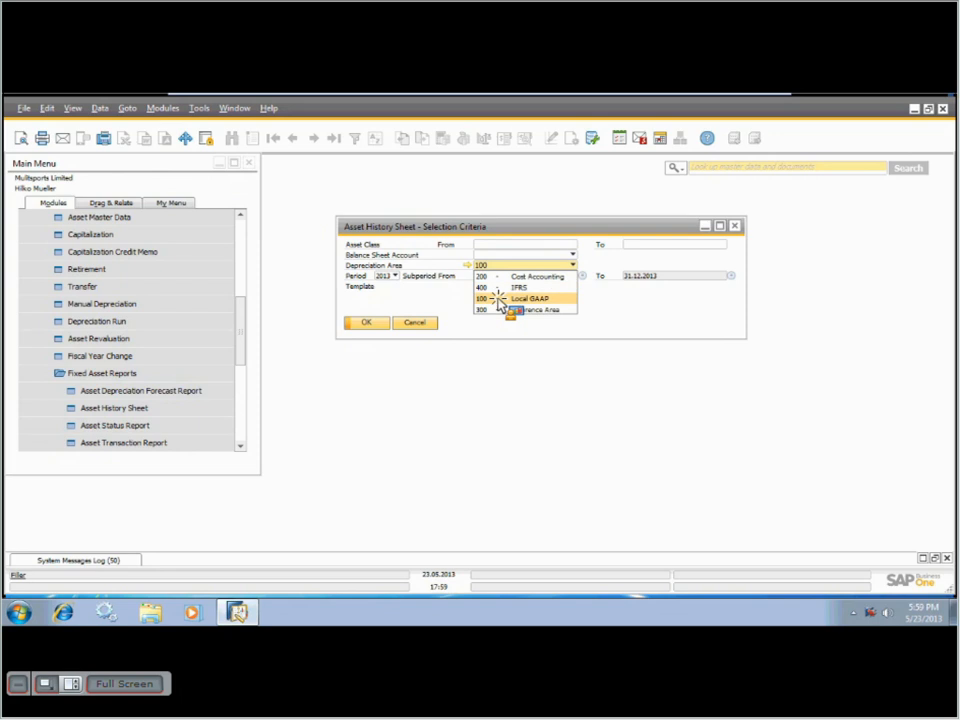
click(366, 324)
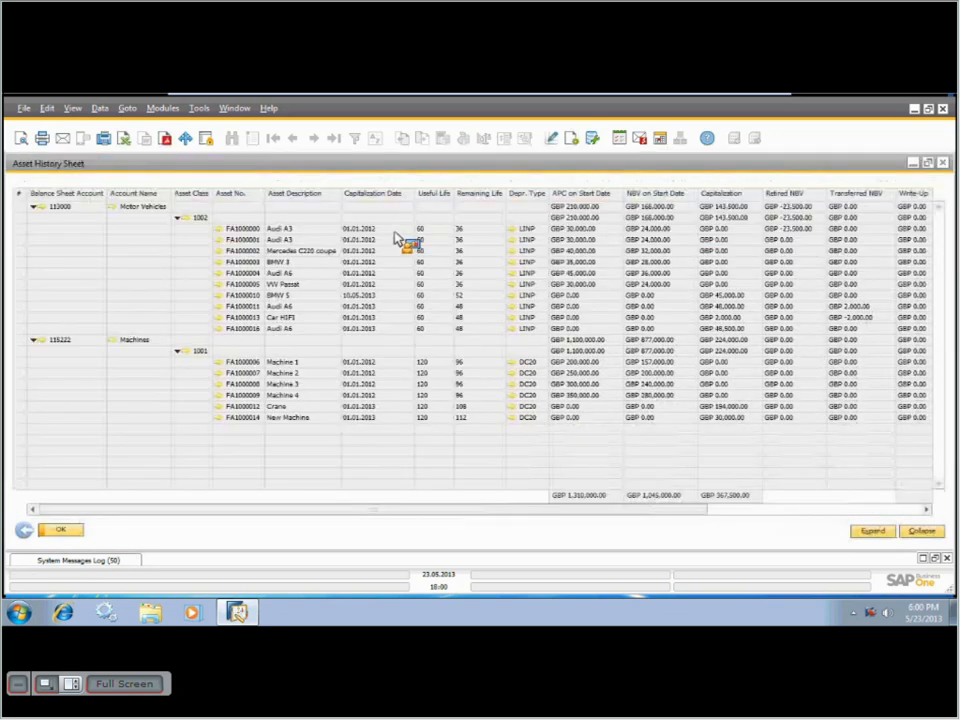
drag(684, 510, 590, 190)
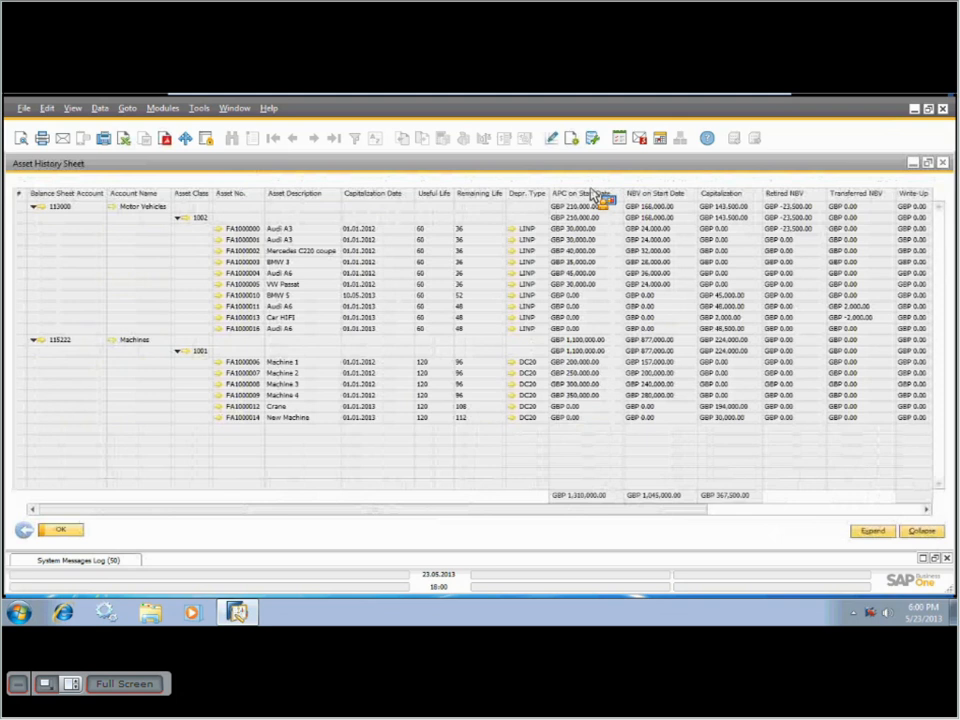
Review which table columns are visible and active in the Asset History Sheet's form settings, and confirm them
click(573, 140)
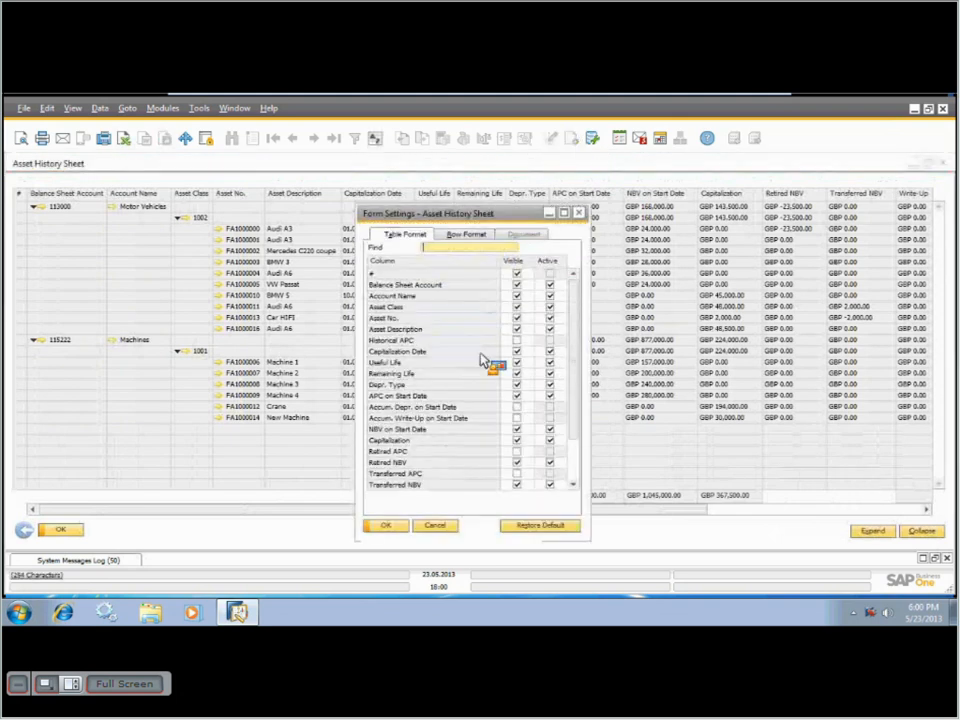
scroll(519, 392, down, 1)
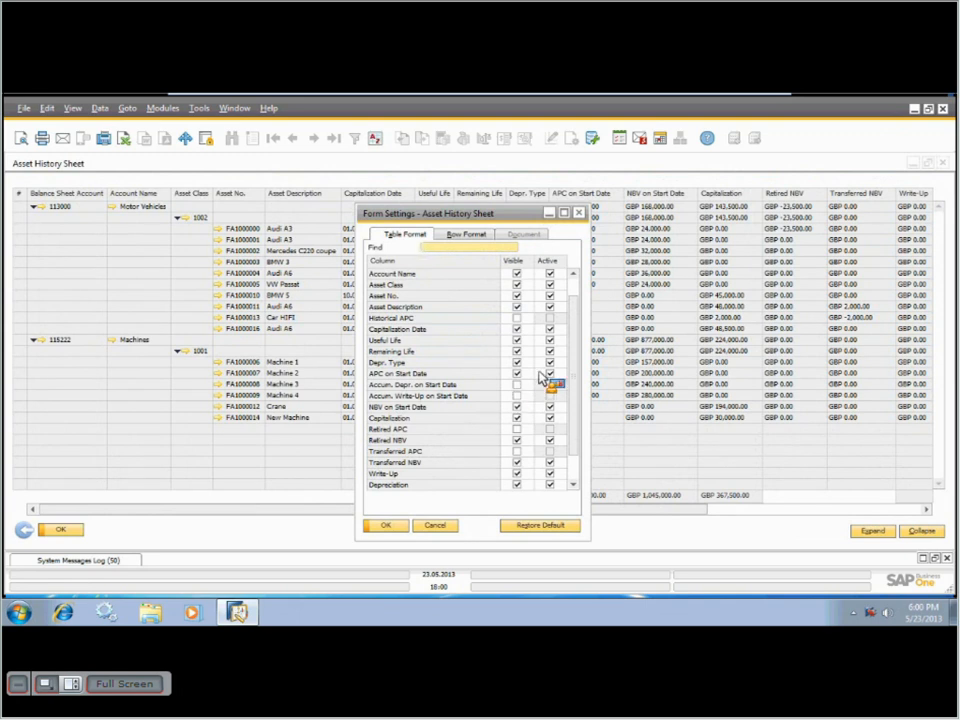
scroll(528, 392, down, 1)
scroll(528, 392, down, 2)
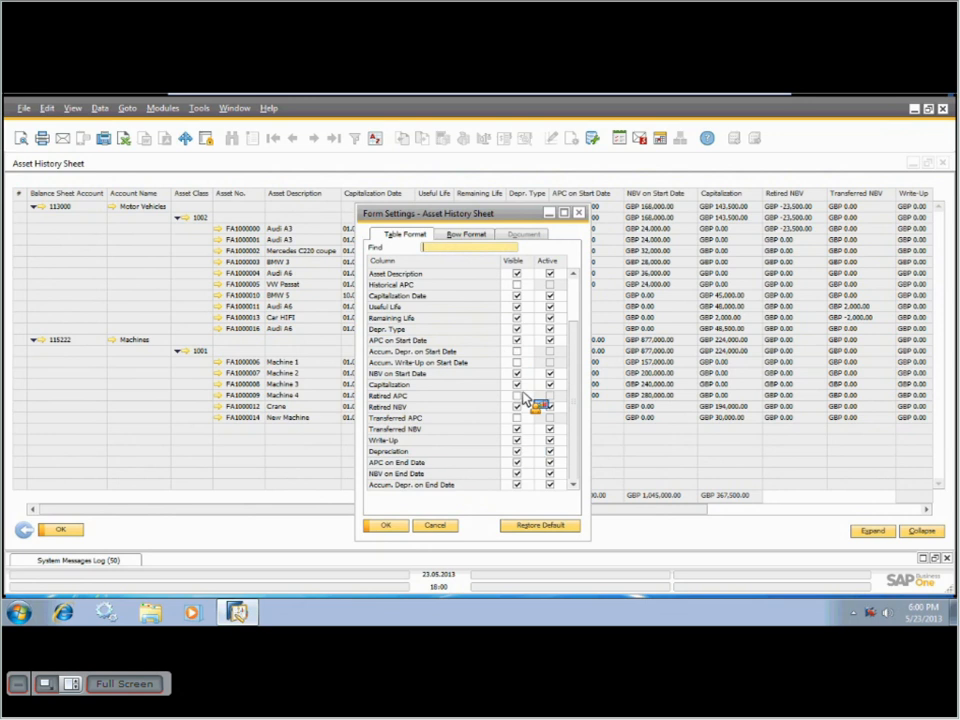
scroll(525, 420, up, 5)
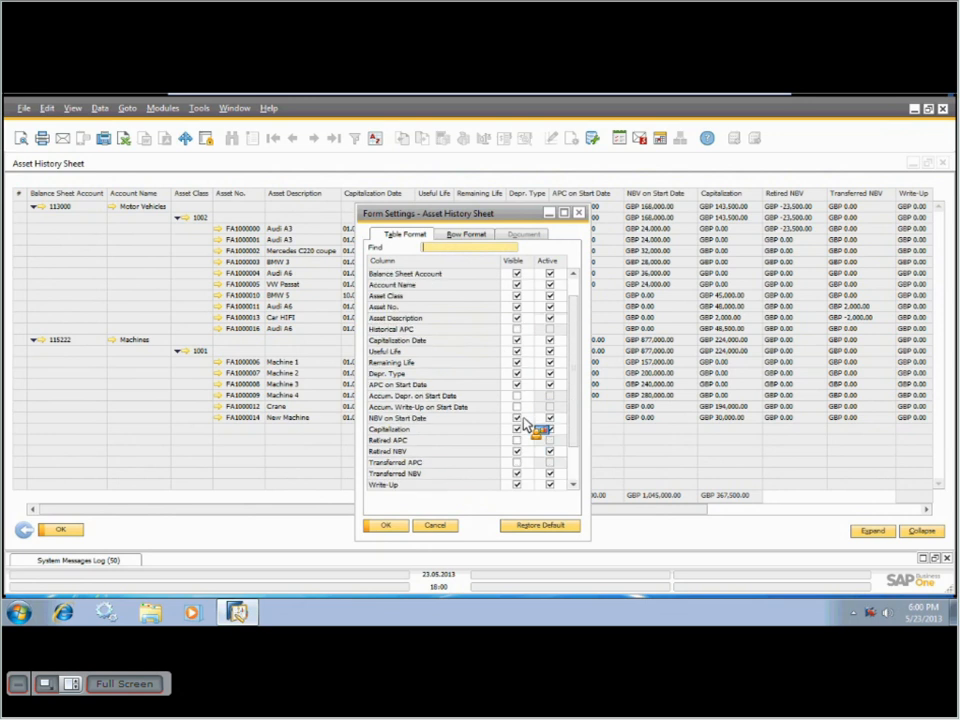
click(385, 526)
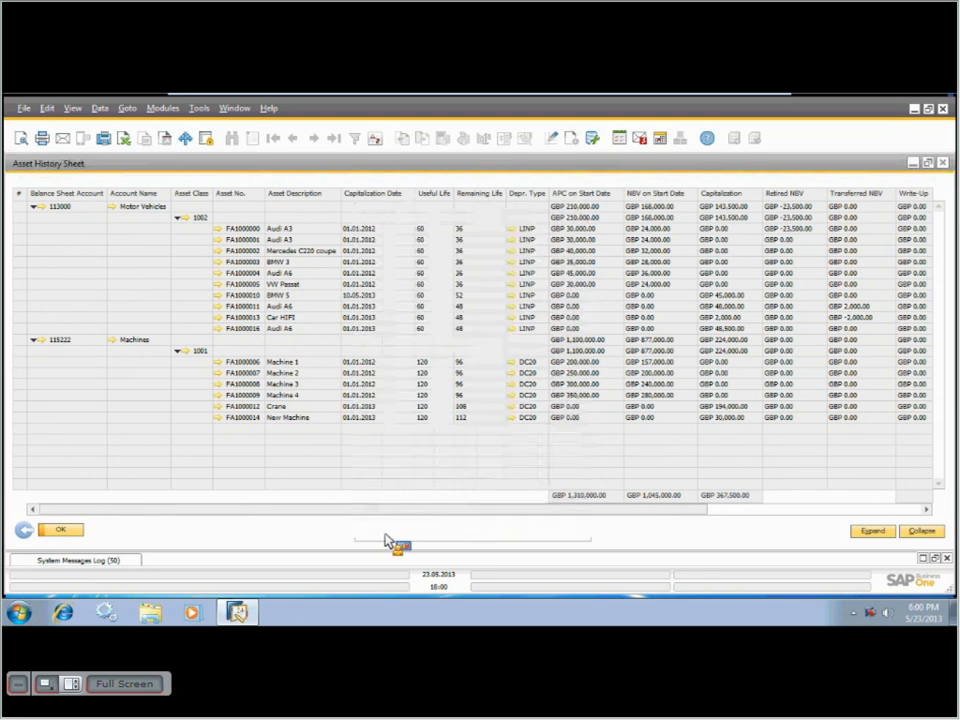
Open the print preview of the Asset History Sheet, read through its first page, and close the report and its selection criteria
click(21, 139)
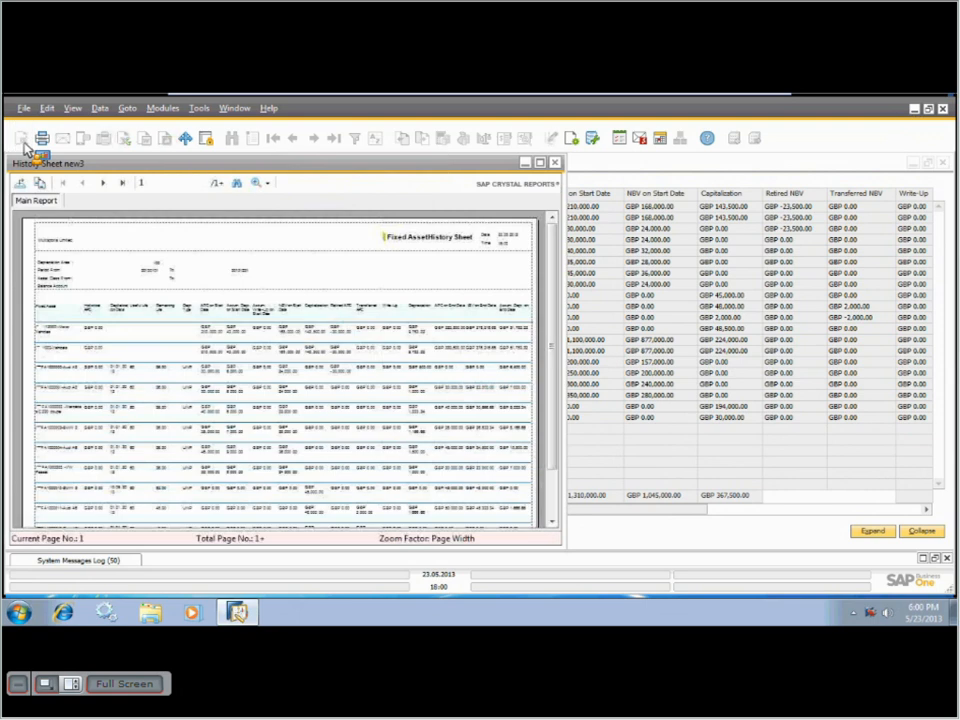
click(541, 164)
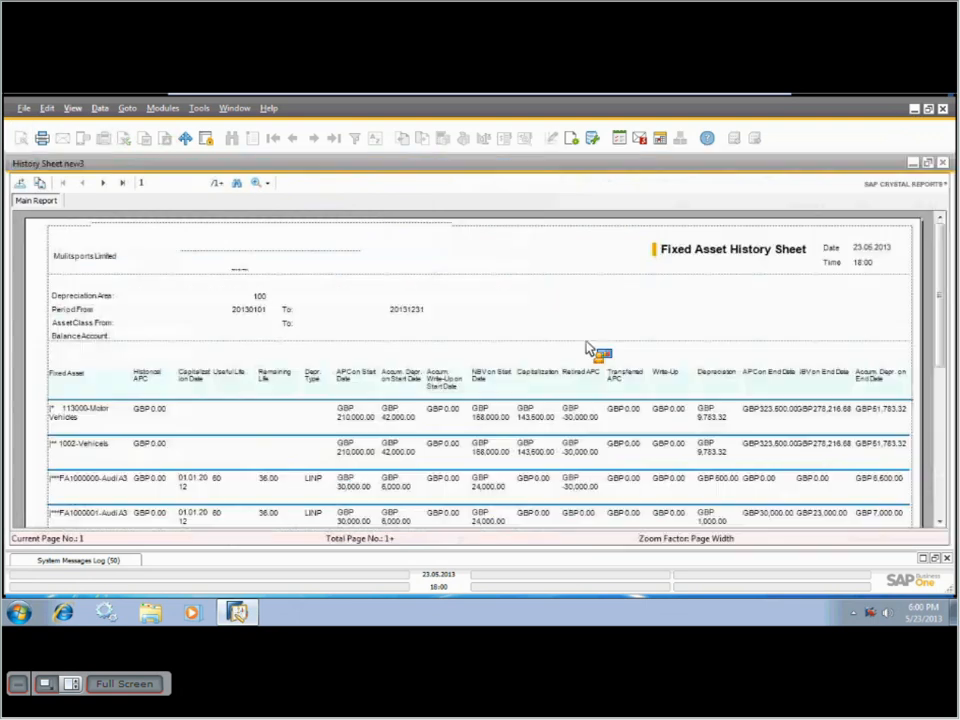
scroll(590, 348, down, 5)
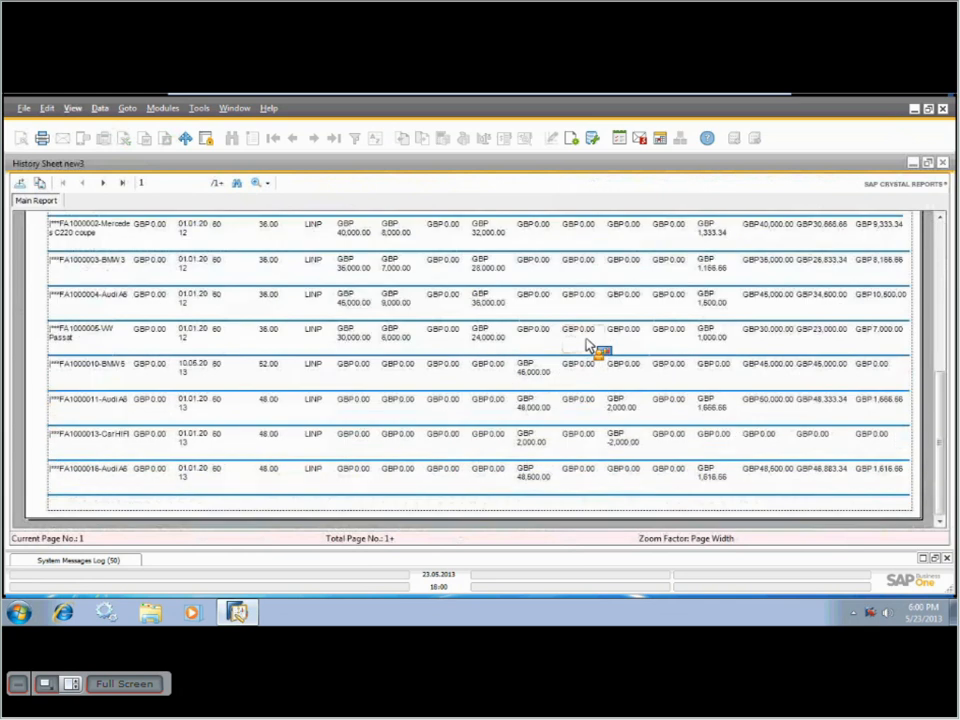
scroll(590, 348, up, 5)
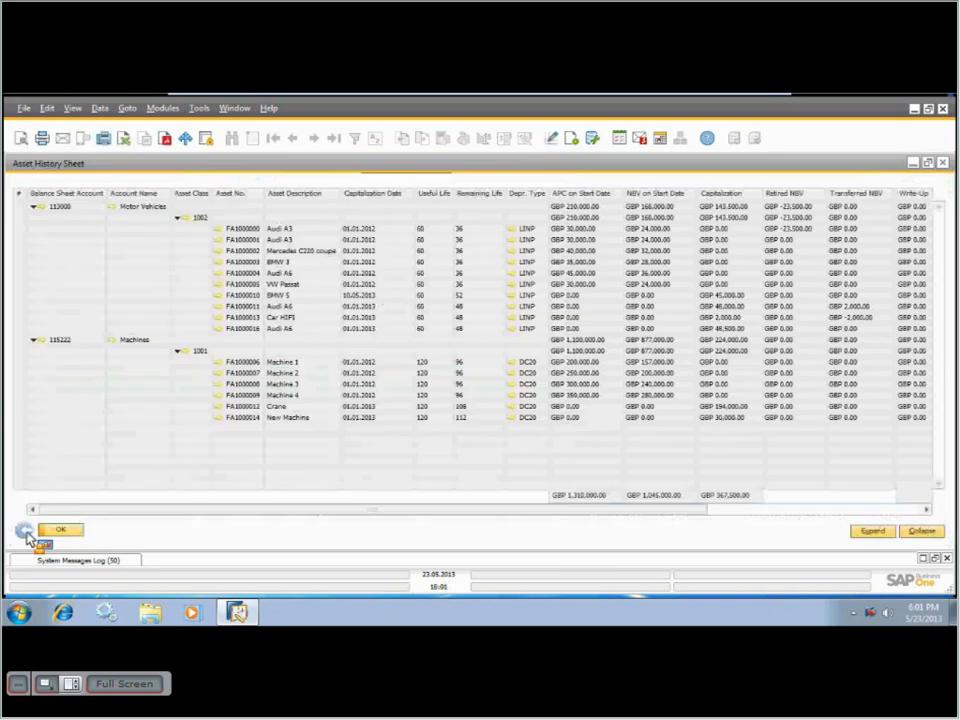
click(27, 531)
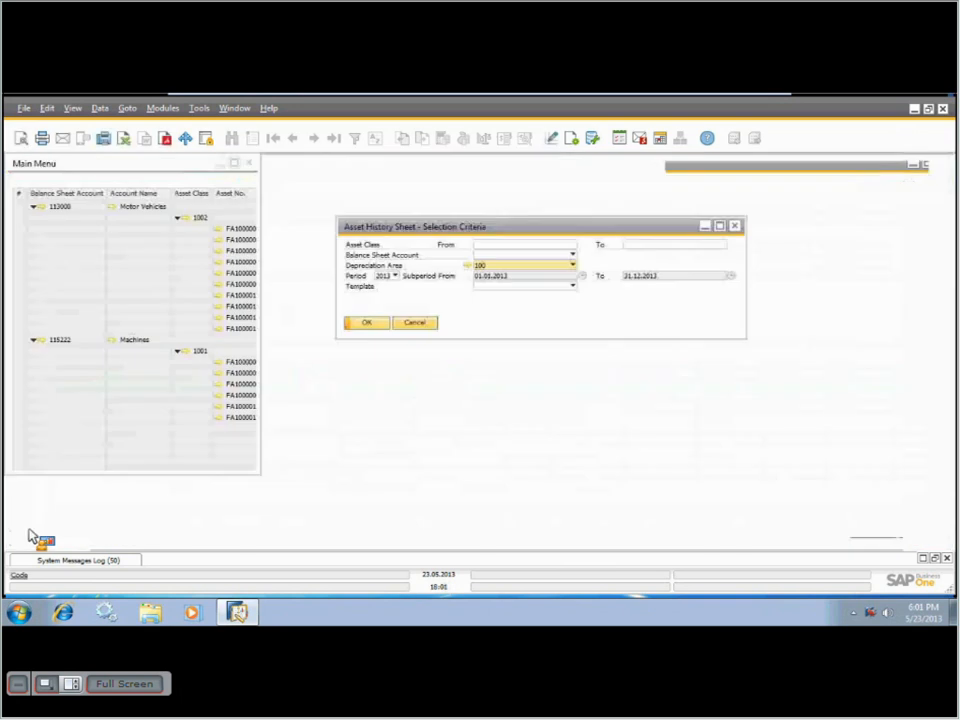
click(429, 325)
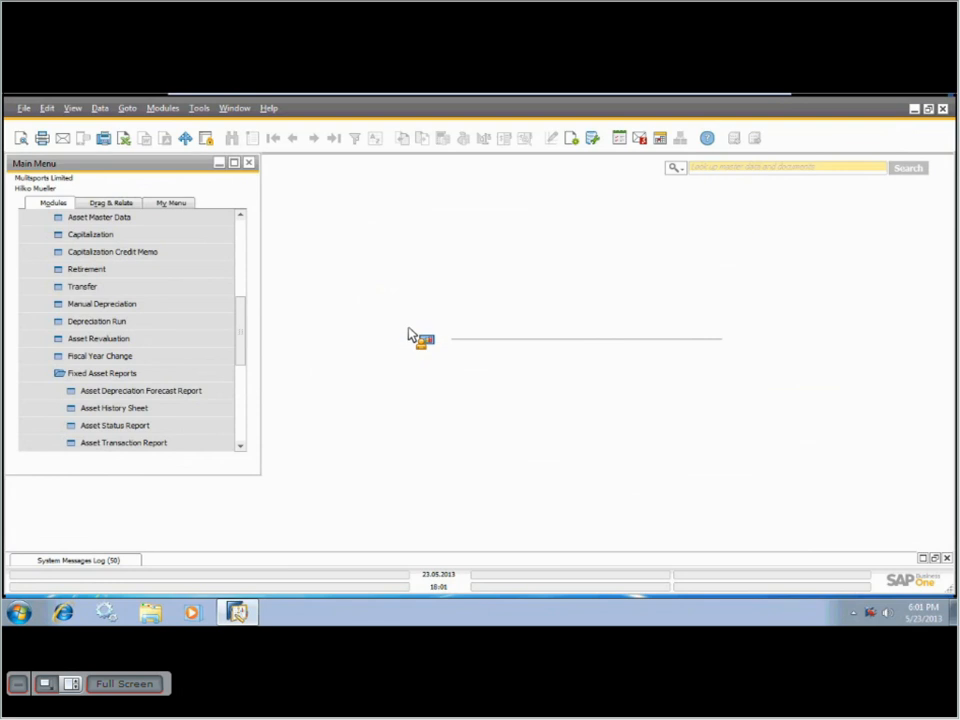
Run the Asset Status Report for period 2013 with only inactive fixed assets displayed, and maximize the result
click(98, 430)
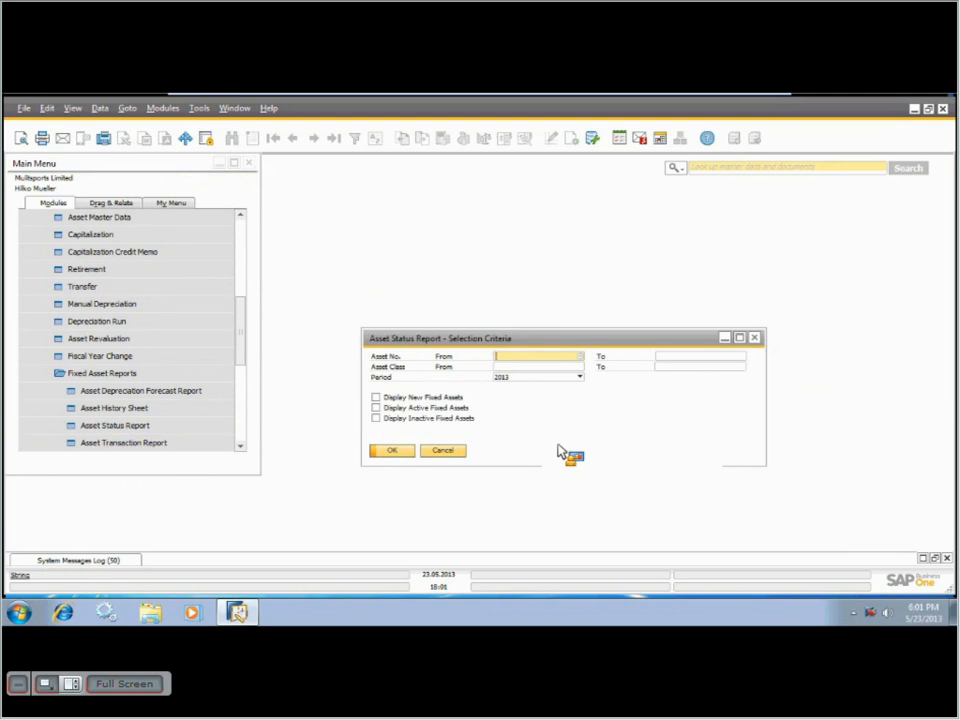
click(376, 418)
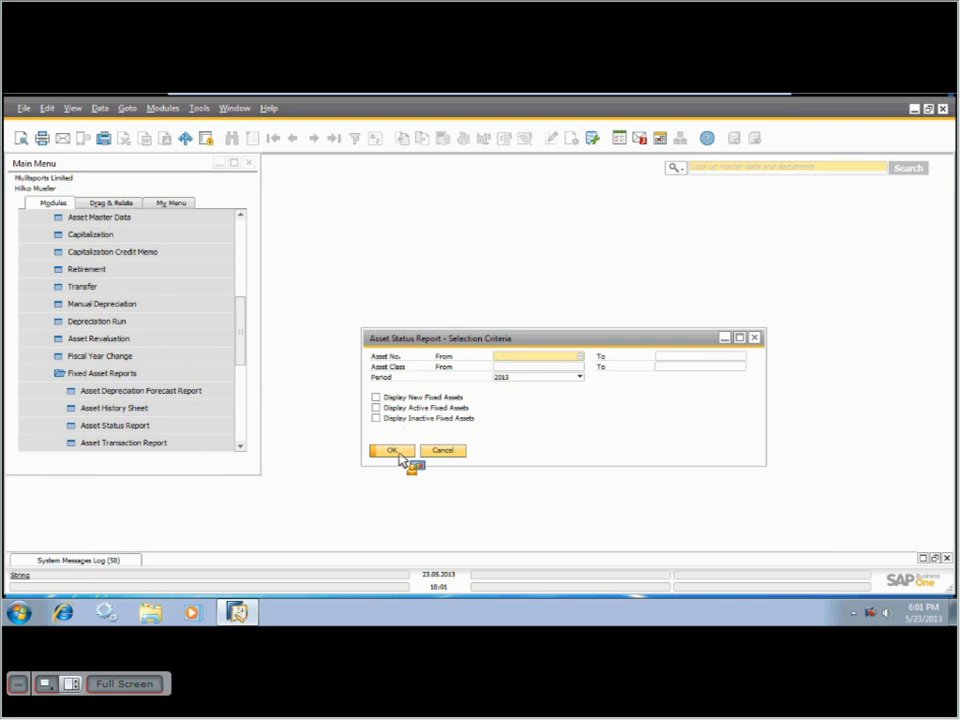
click(394, 452)
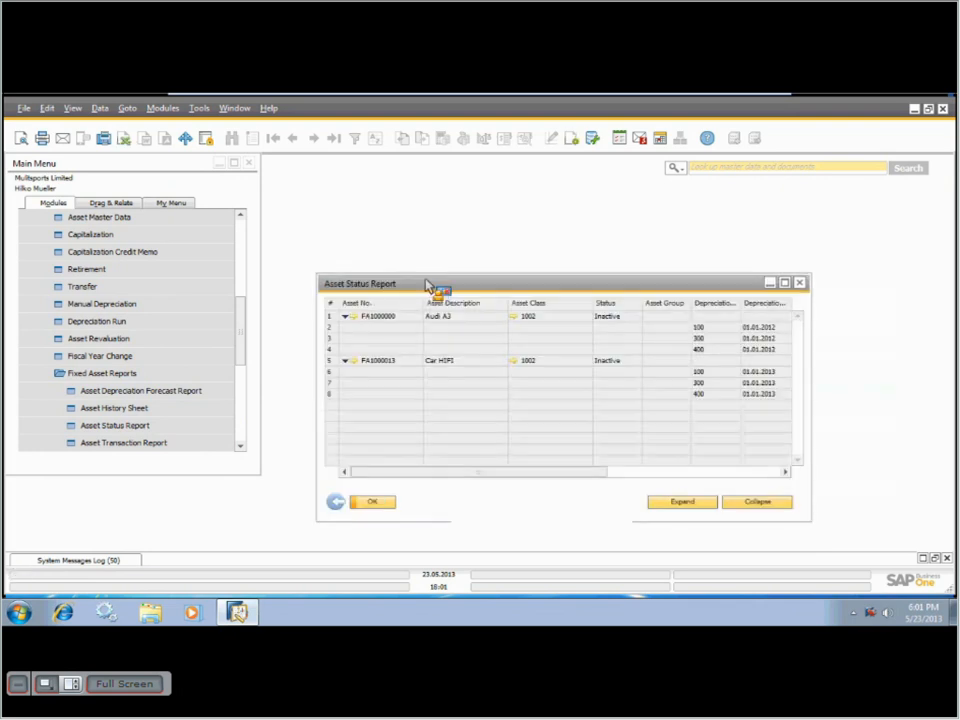
double_click(427, 283)
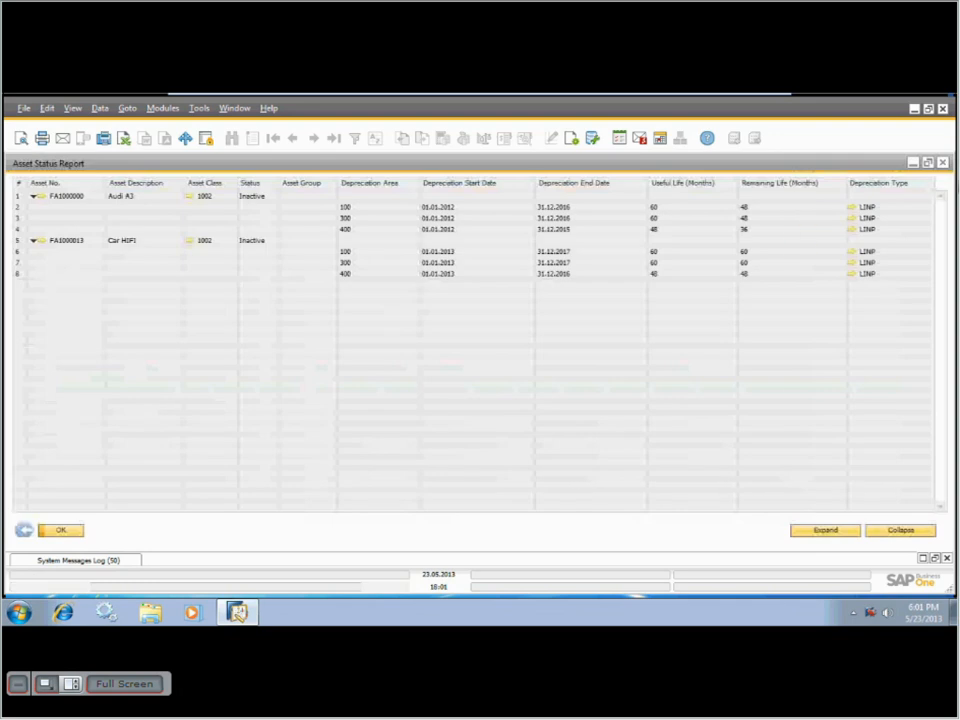
Return to the Asset Status Report's selection criteria and rerun it for period 2013 with only new fixed assets displayed
click(24, 530)
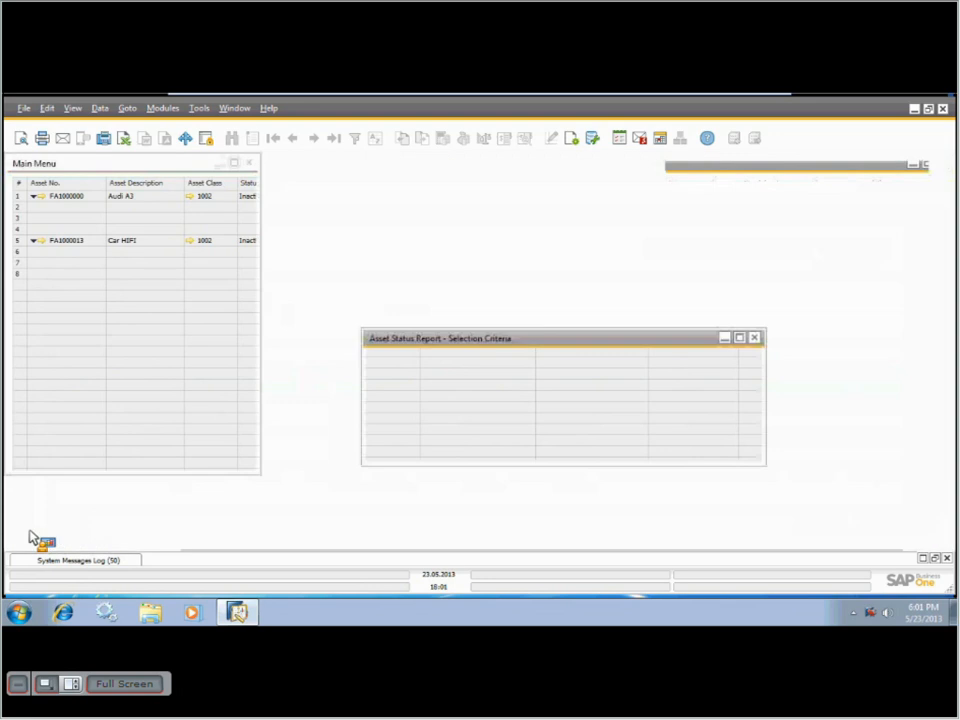
click(377, 417)
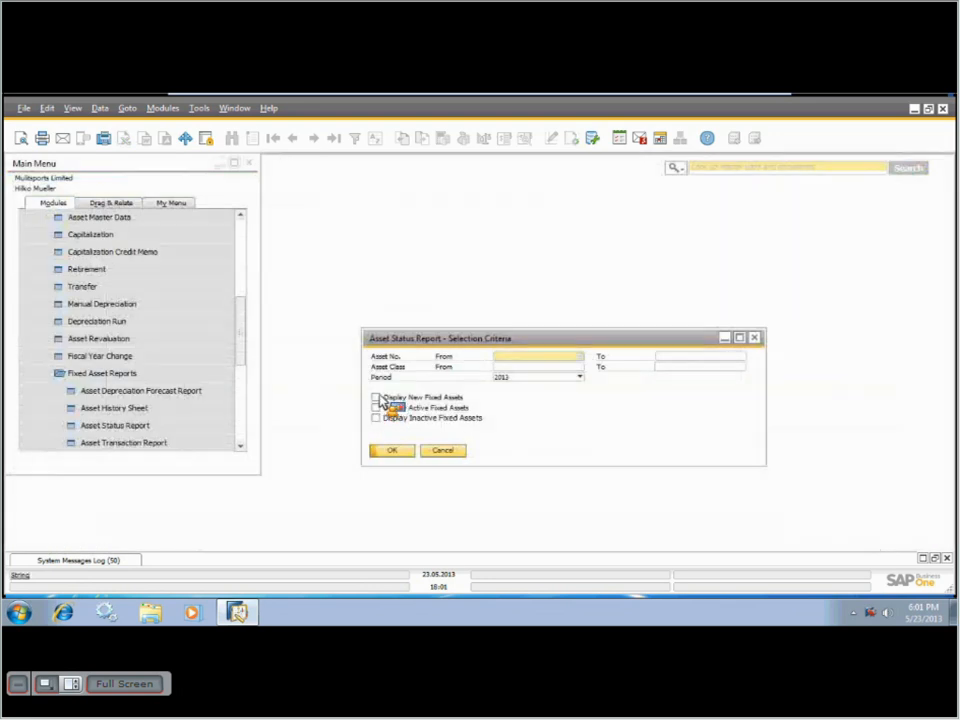
click(377, 398)
click(392, 452)
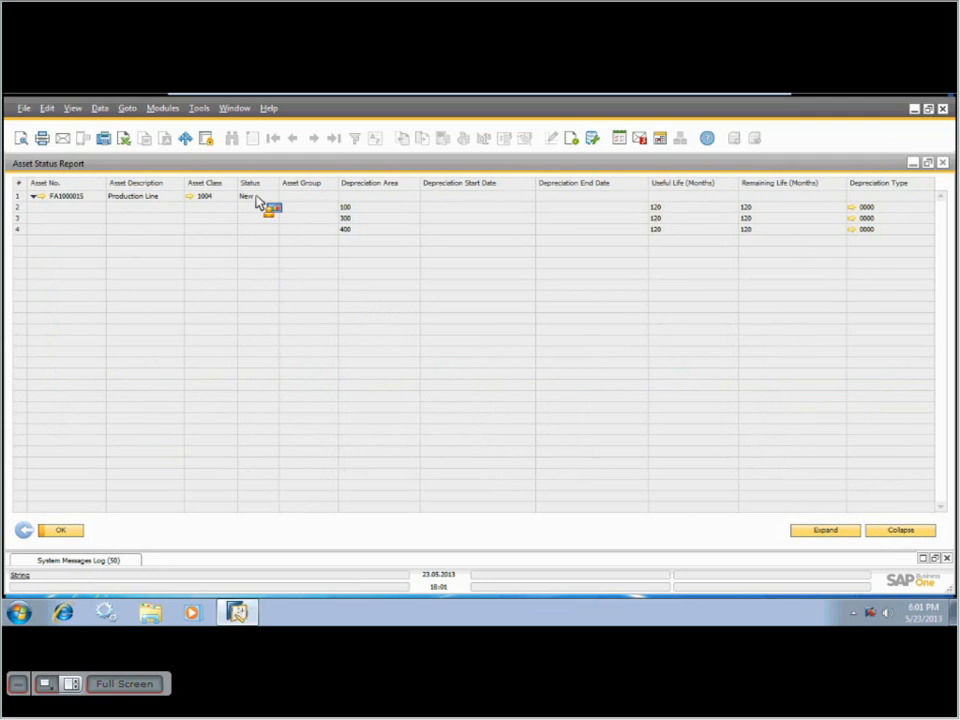
Open the master data of the Production Line asset from the report, examine its fixed asset overview, and close it
drag(258, 203, 44, 203)
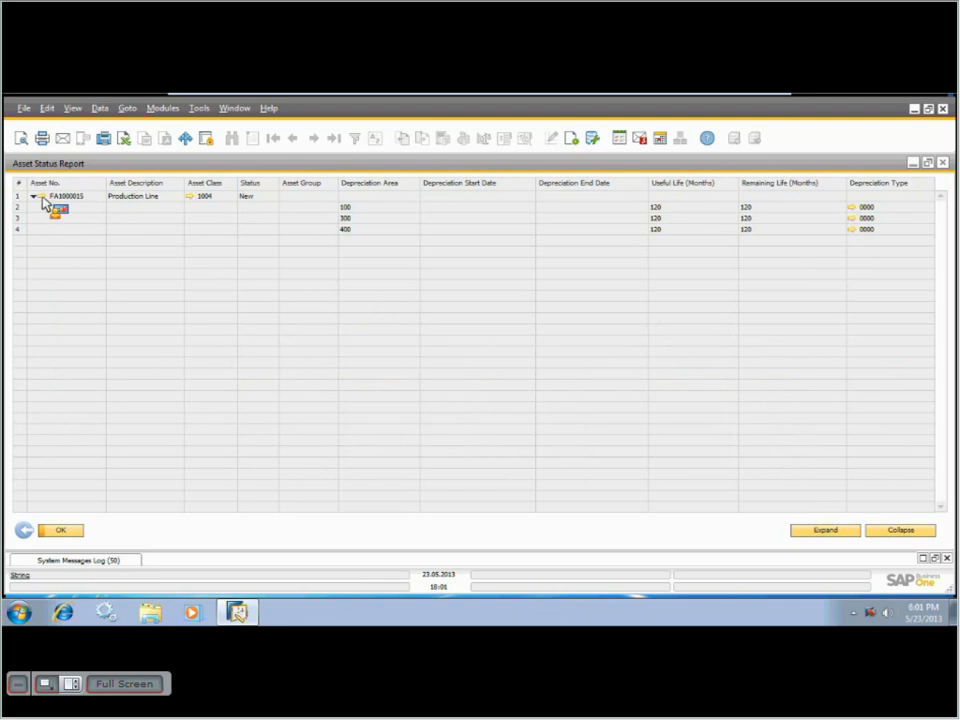
click(43, 198)
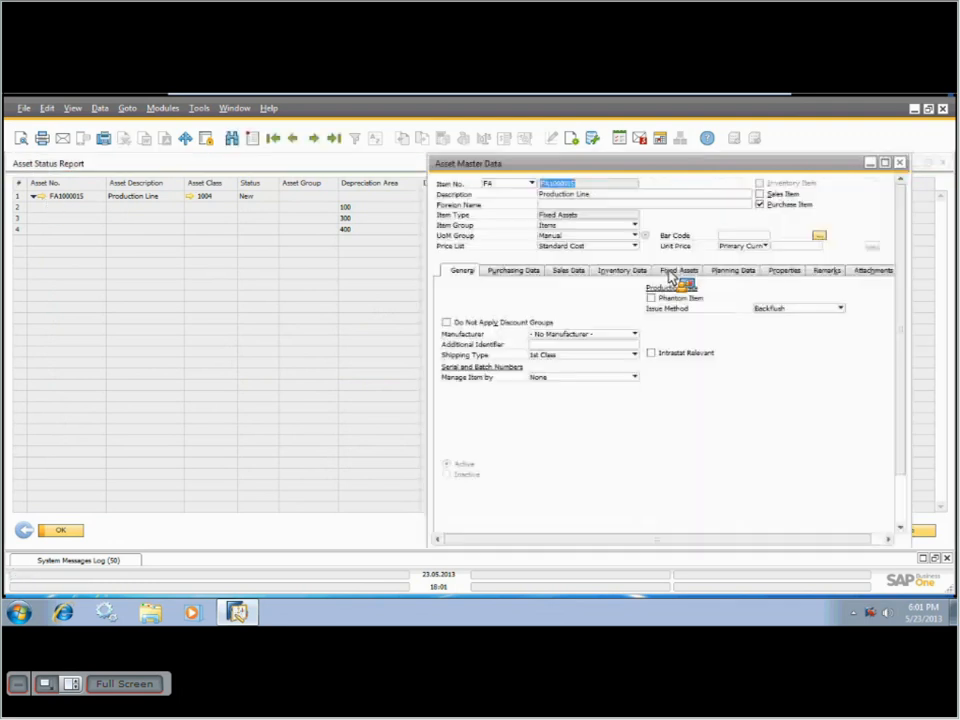
click(672, 271)
click(587, 324)
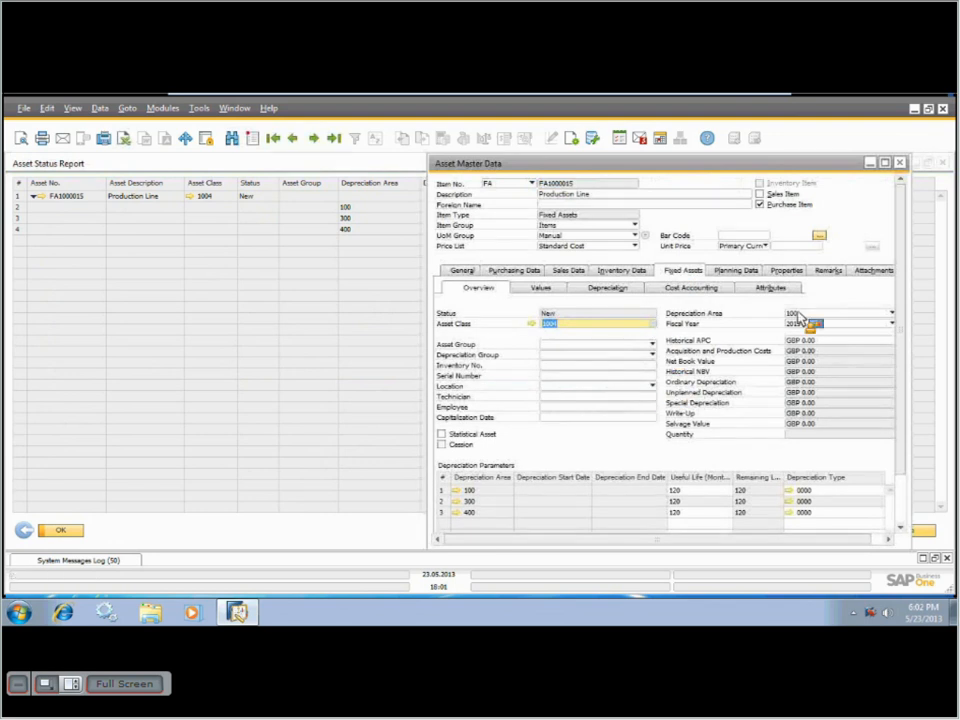
click(900, 163)
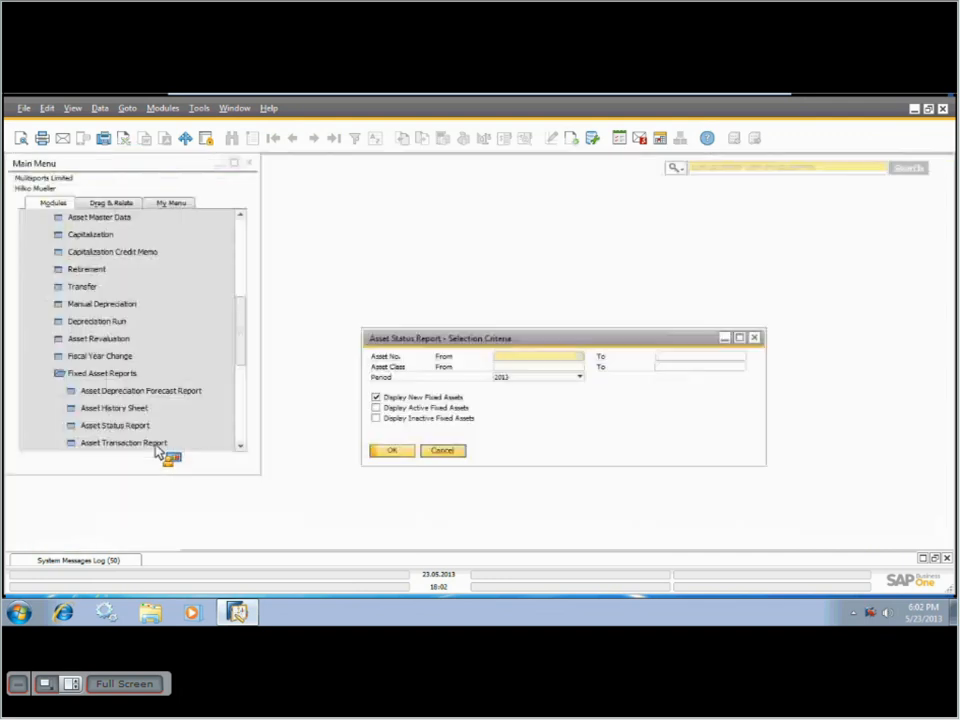
Open the Asset Transaction Report criteria, clear all transaction types, and restrict the selection to acquisitions
click(158, 450)
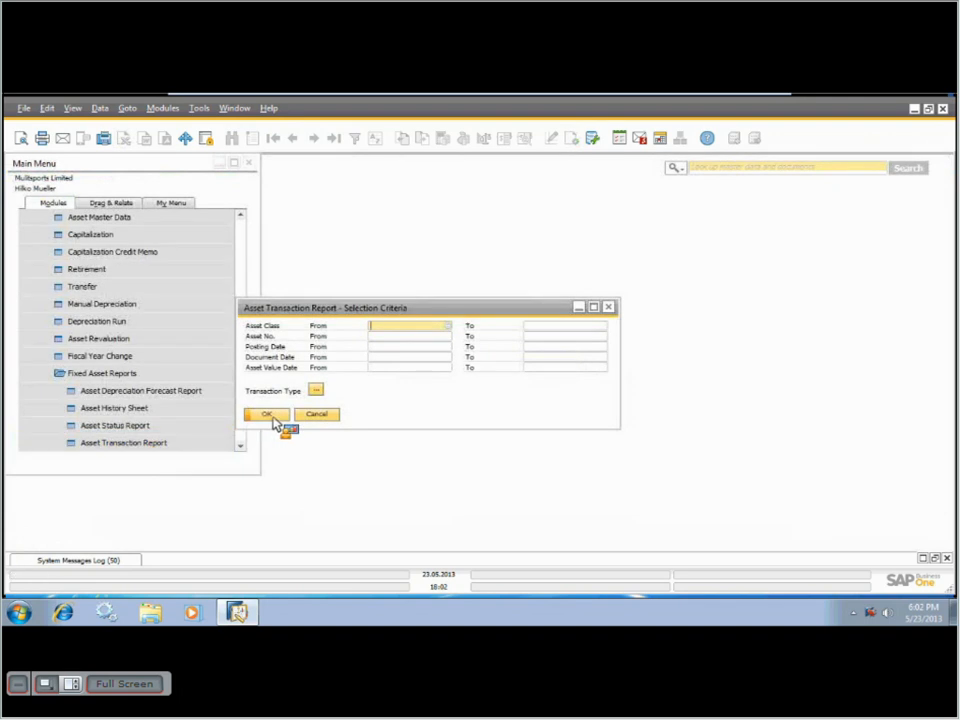
click(316, 391)
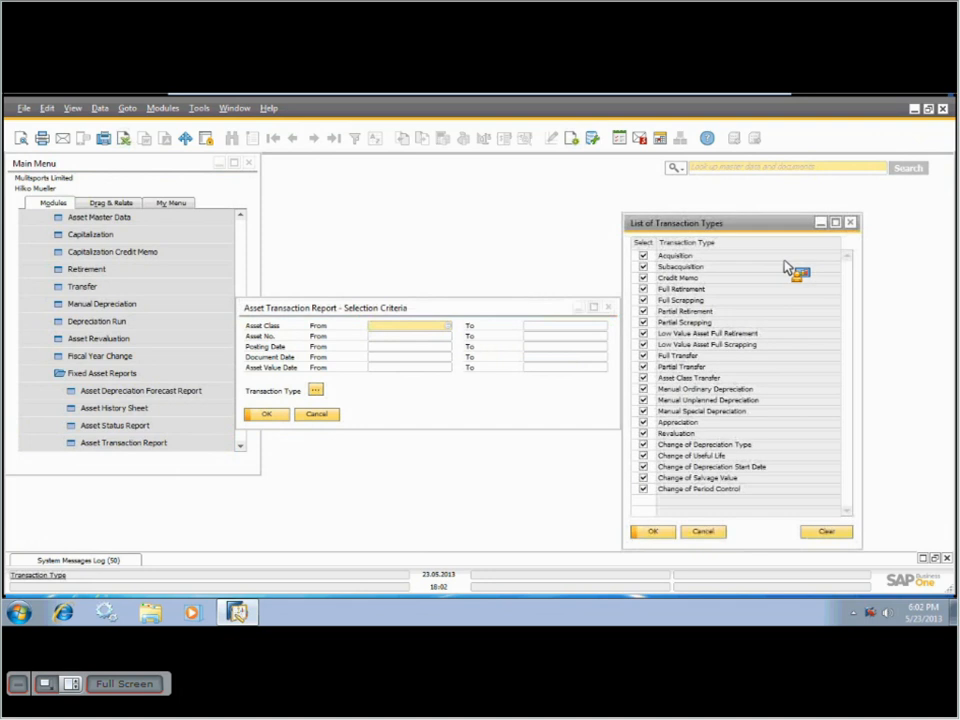
click(644, 256)
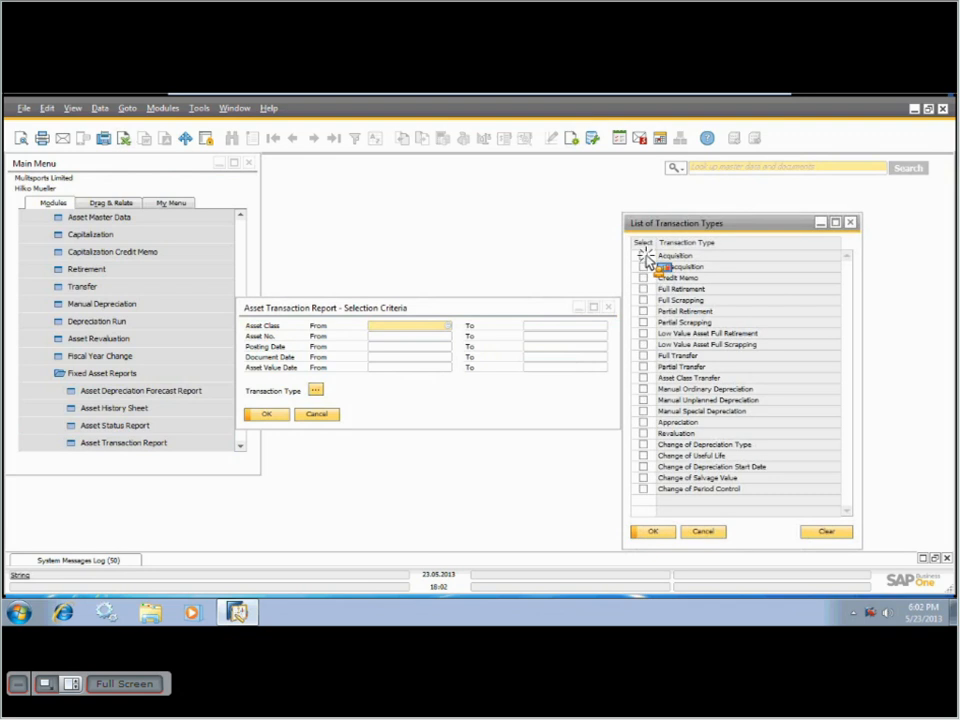
click(644, 256)
click(643, 267)
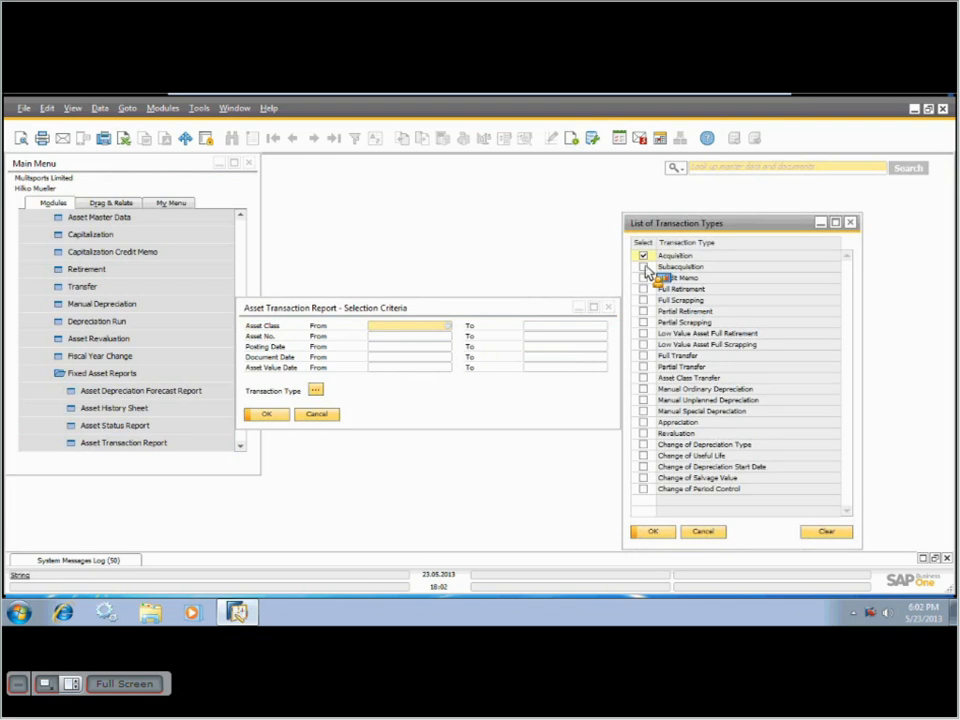
click(650, 532)
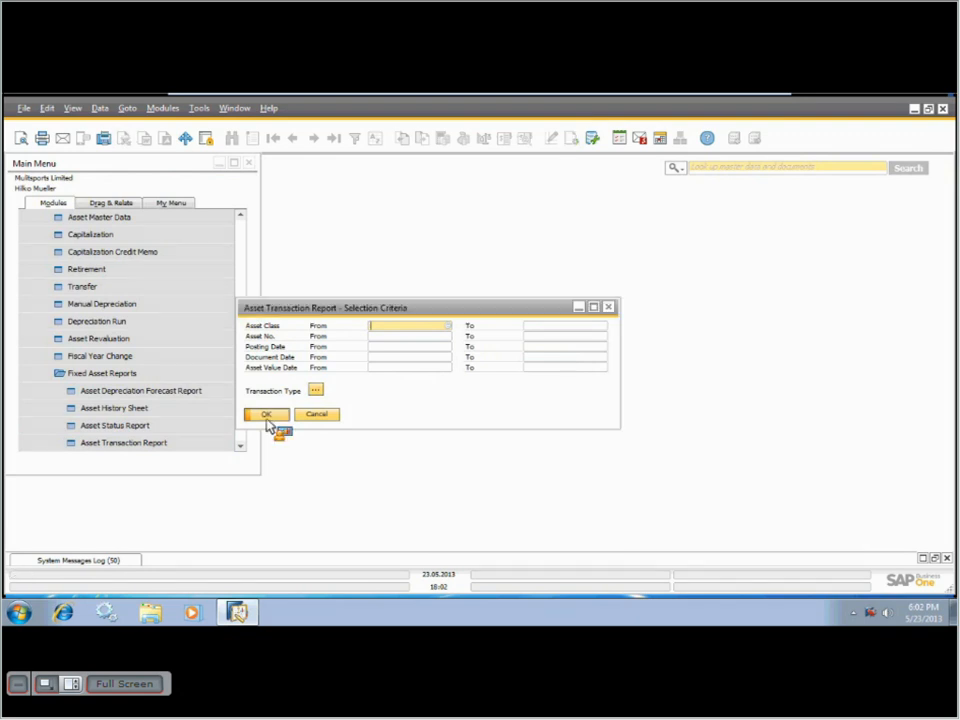
Run the Asset Transaction Report and look through the acquisition documents and amounts listed for each asset
scroll(467, 400, down, 5)
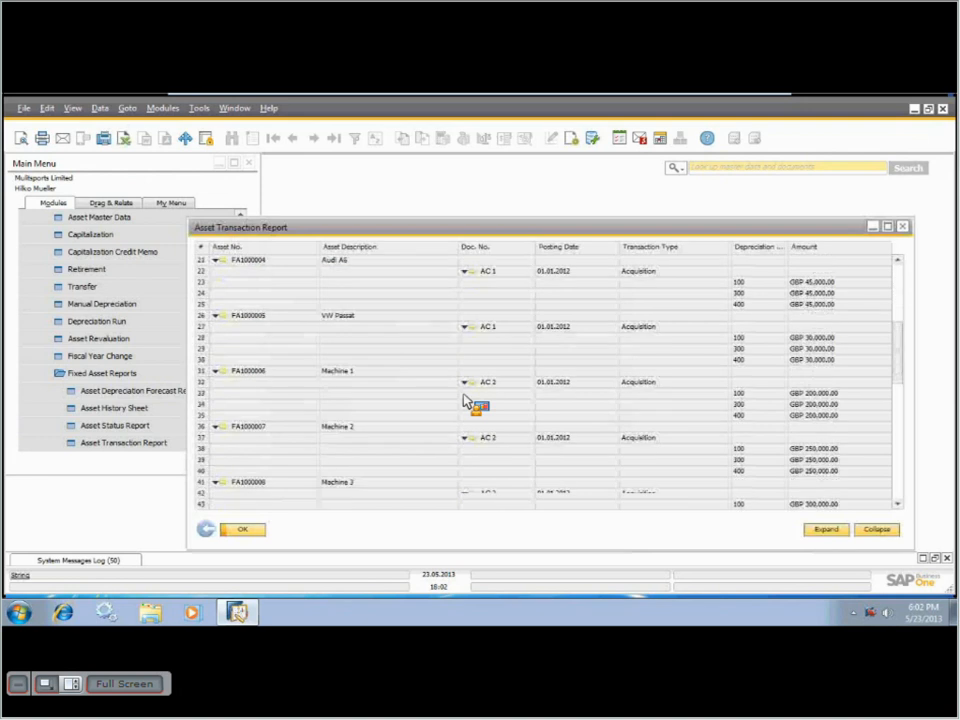
scroll(467, 400, down, 8)
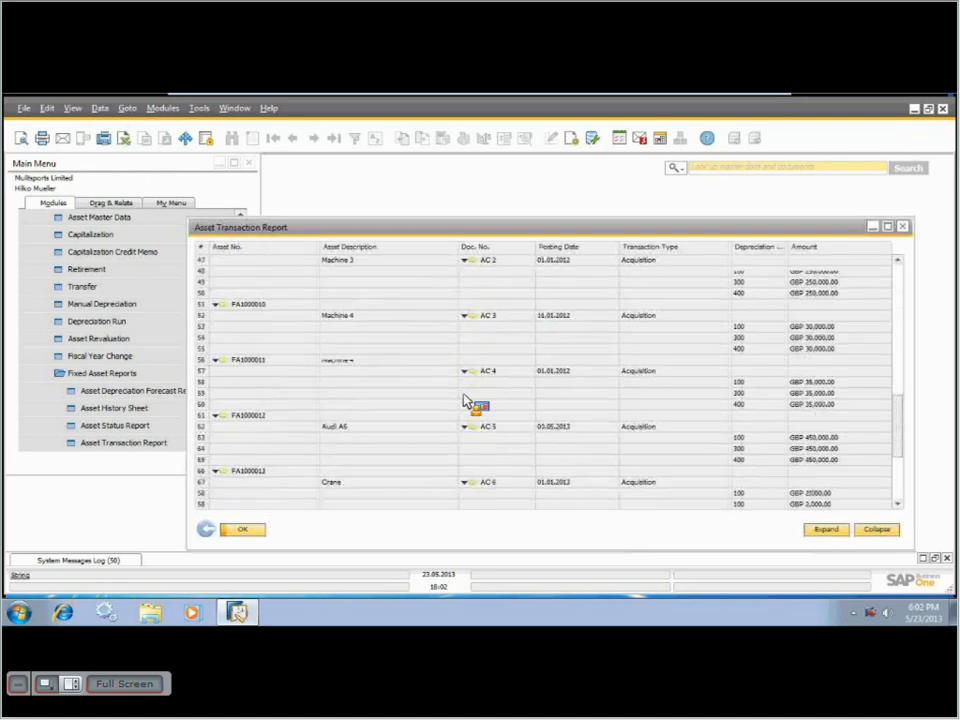
scroll(466, 401, down, 1)
scroll(467, 400, up, 8)
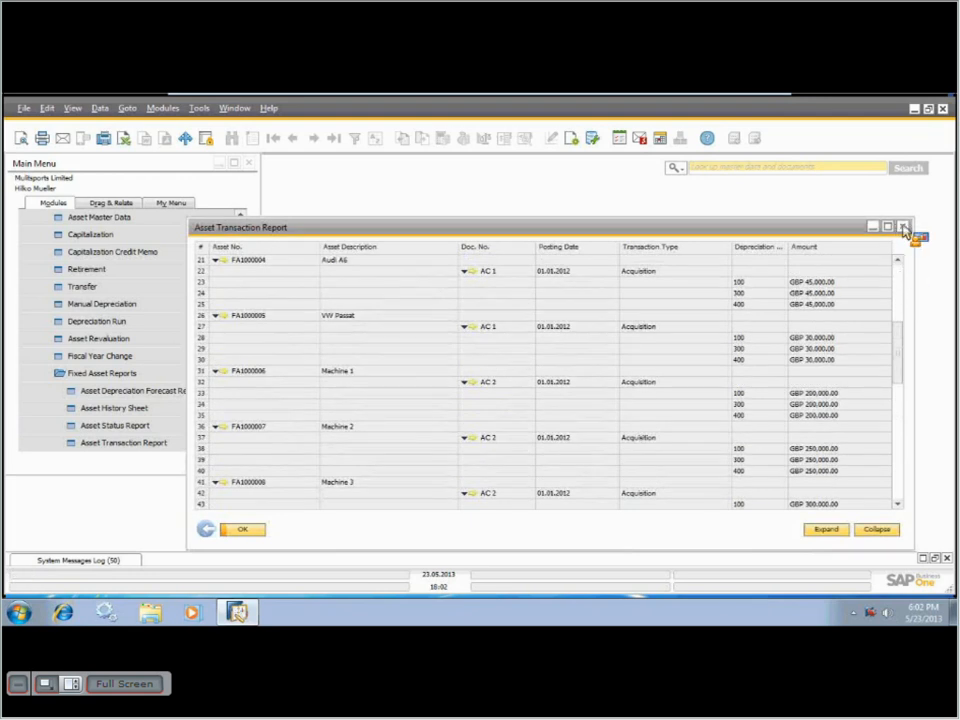
Rerun the Asset Transaction Report with only Full Transfer, Partial Transfer and Asset Class Transfer selected, and return to its selection criteria
click(116, 449)
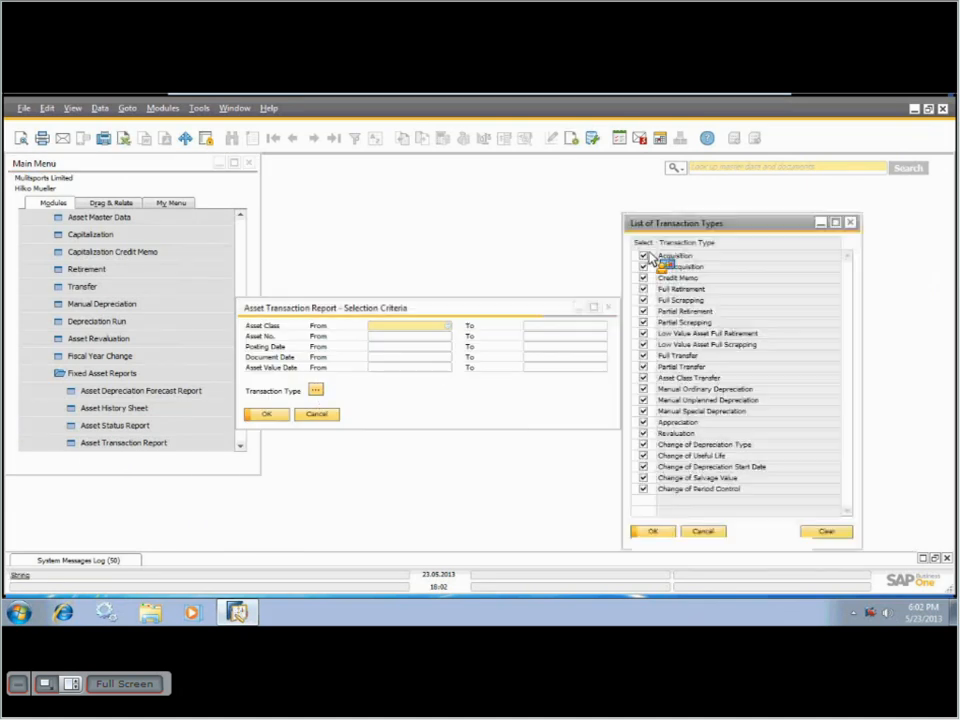
click(645, 356)
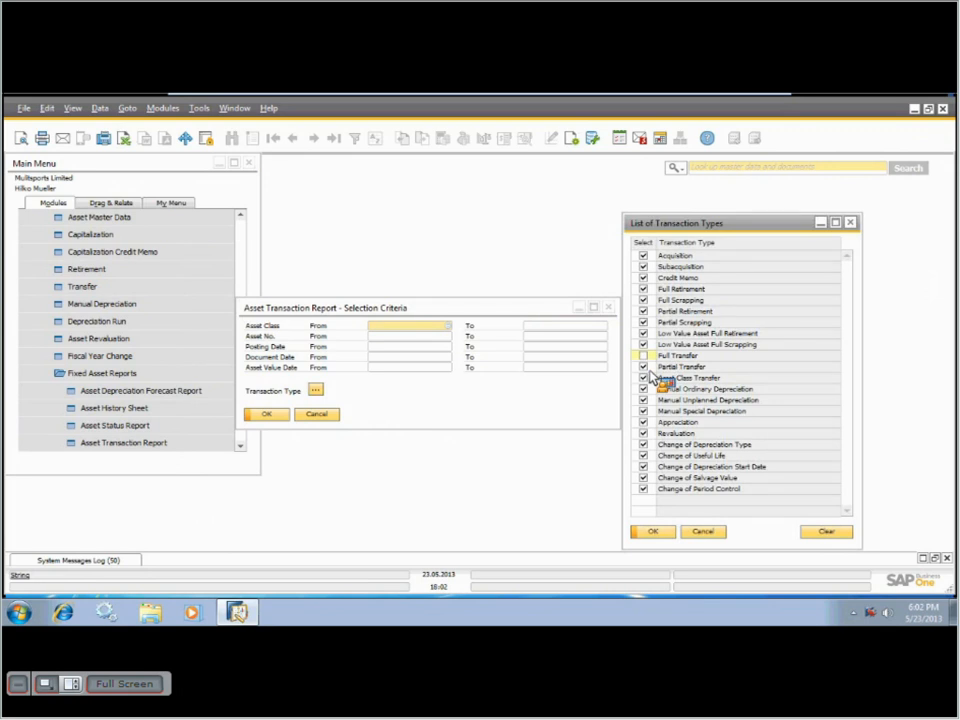
double_click(641, 242)
click(643, 356)
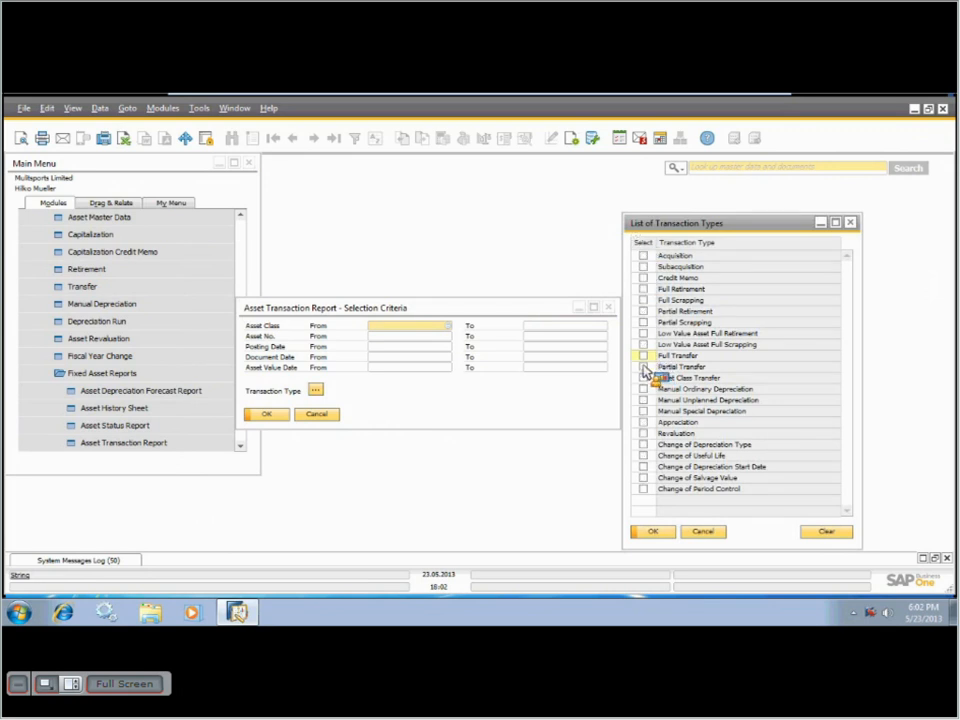
click(643, 367)
click(643, 378)
click(665, 538)
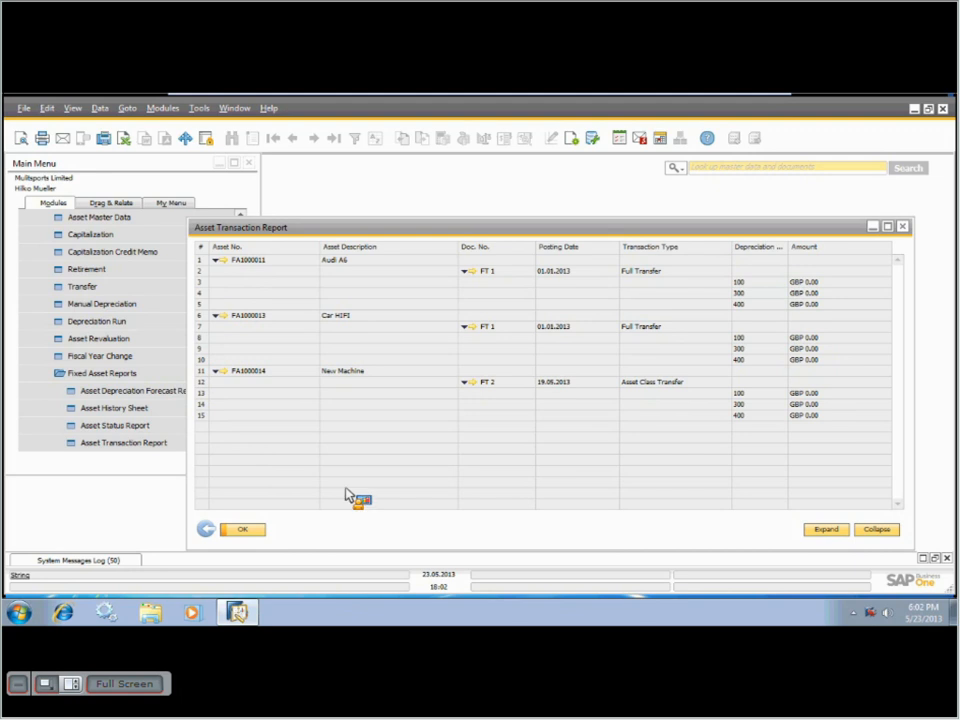
click(207, 529)
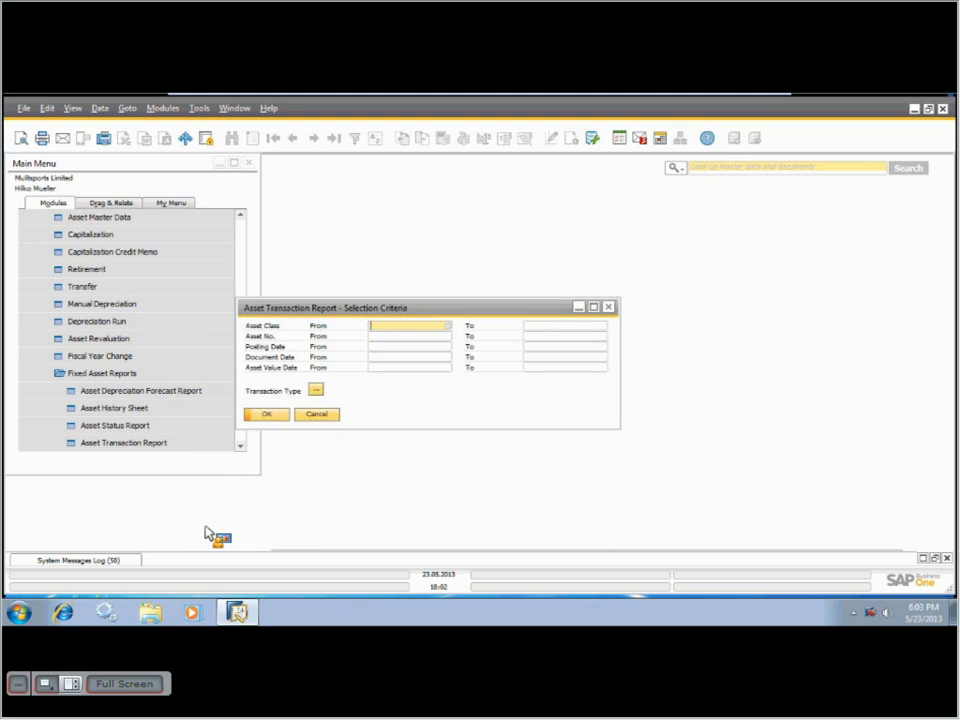